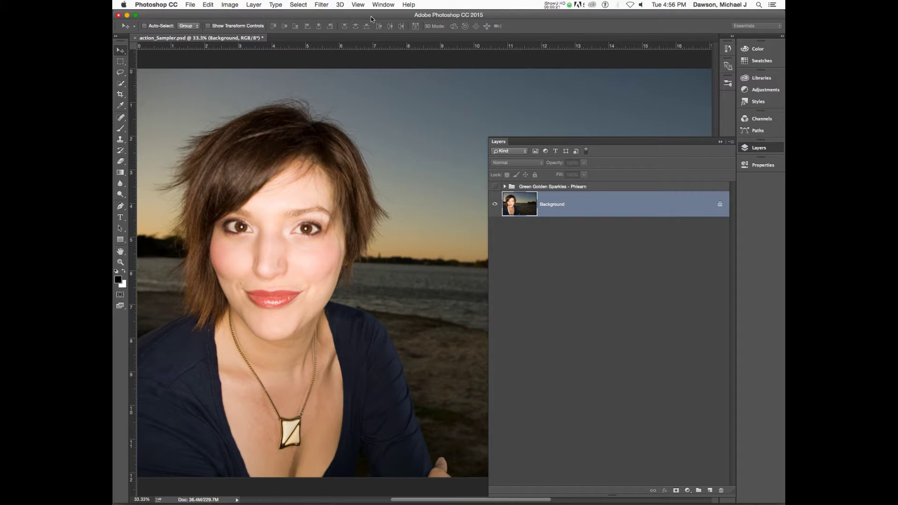
click(764, 148)
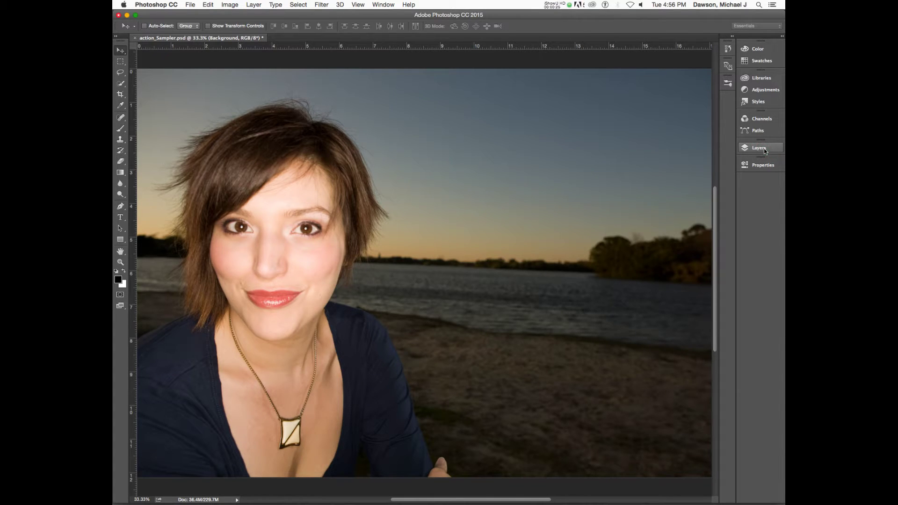
drag(714, 190, 715, 187)
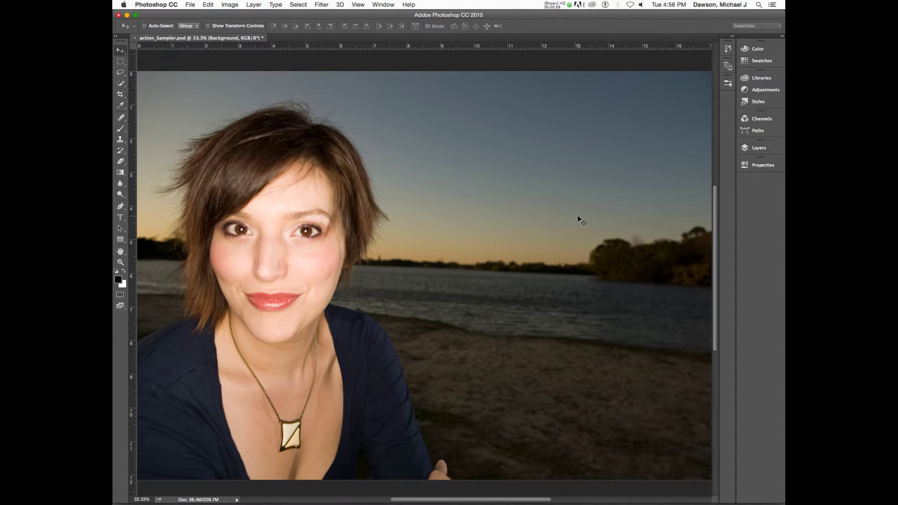
click(762, 148)
Step: Convert the locked Background into a regular layer, open its layer style options, and close them
click(612, 205)
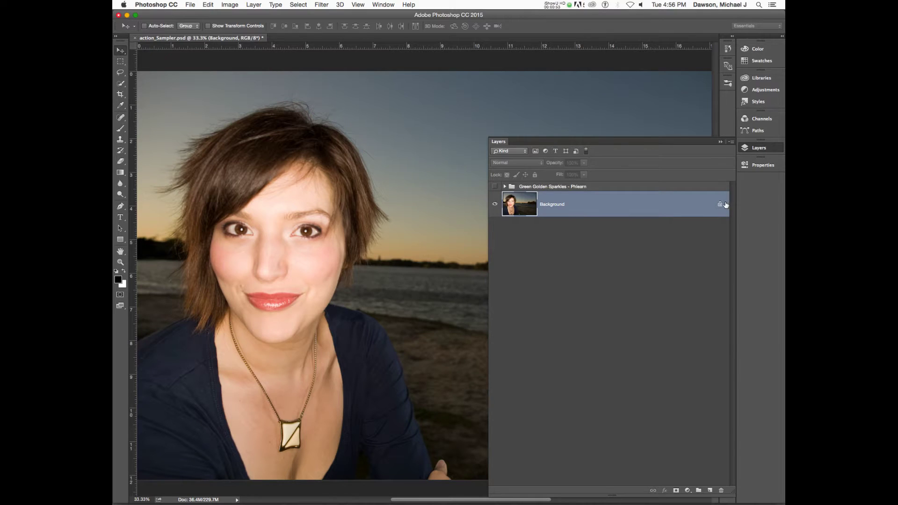
click(683, 205)
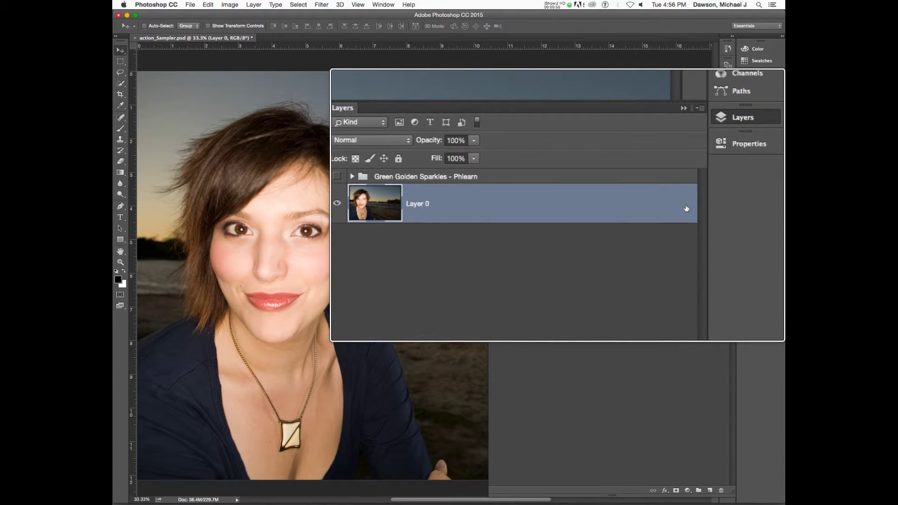
double_click(686, 204)
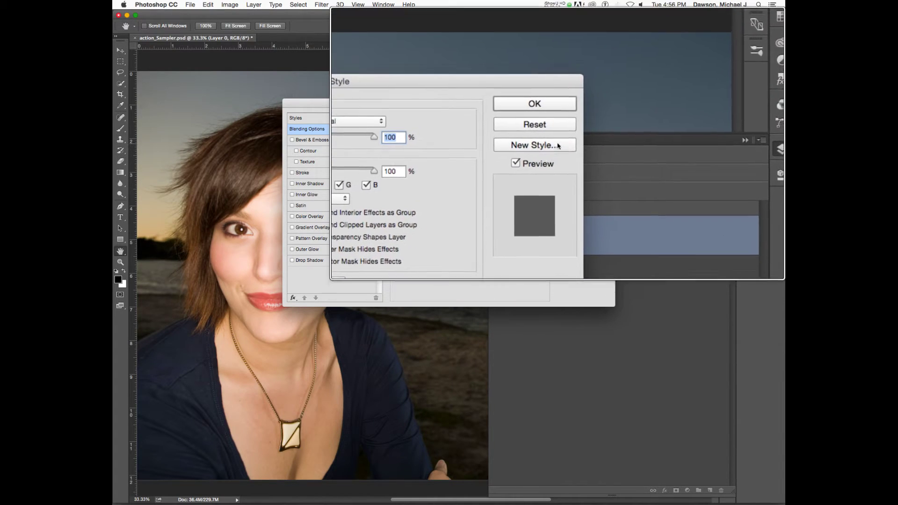
click(558, 137)
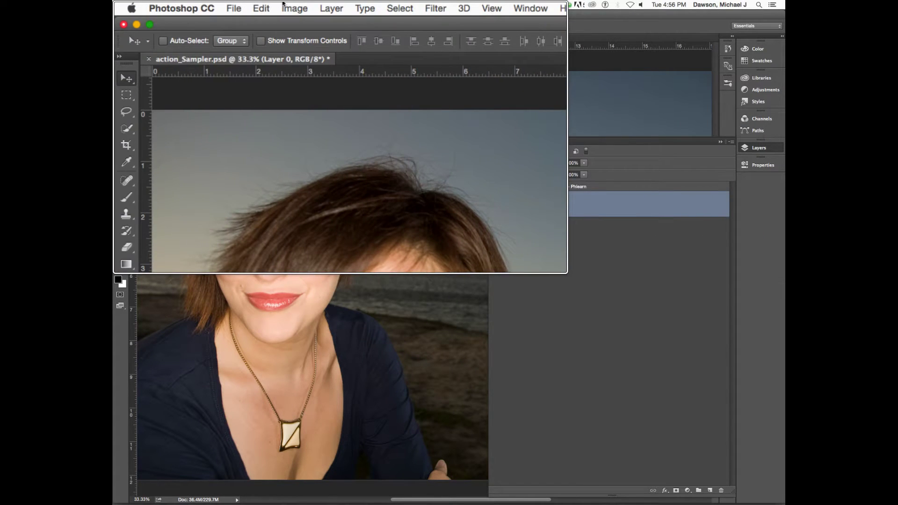
Step: Review the direct image adjustments and undo the Background layer's conversion
click(302, 8)
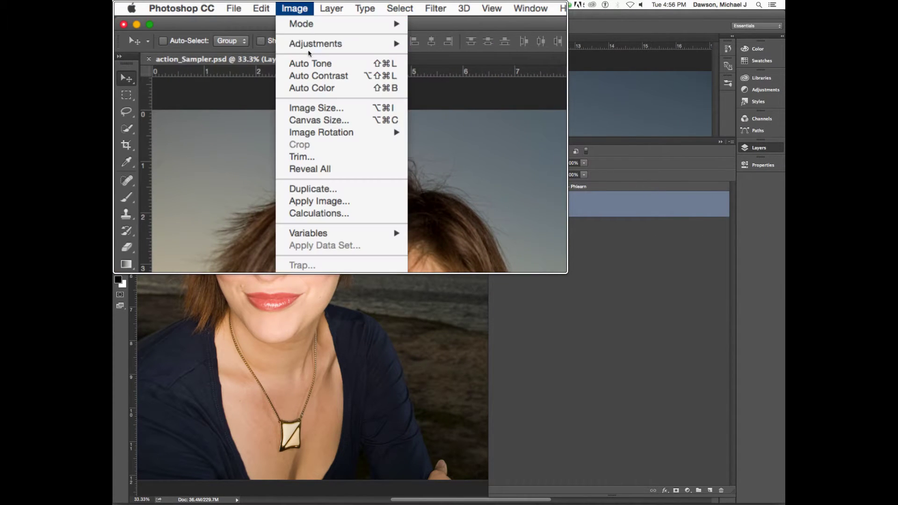
mouse_move(310, 42)
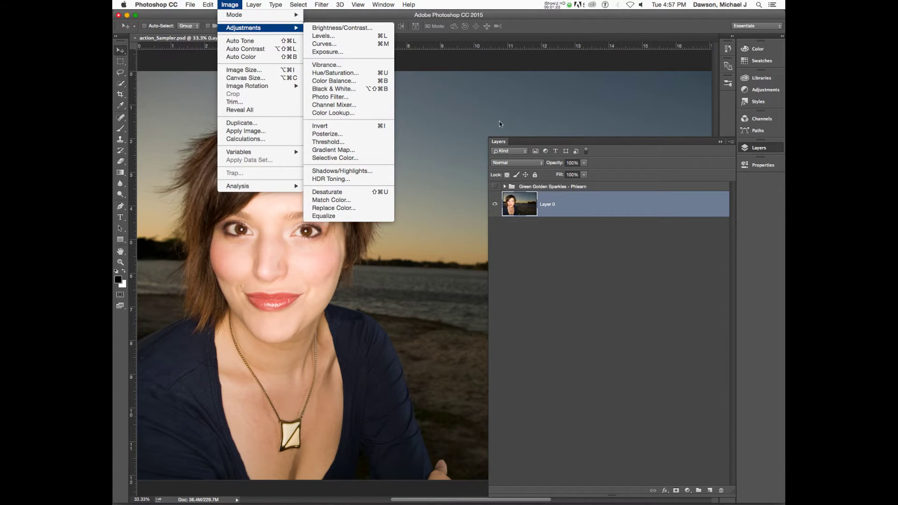
click(524, 209)
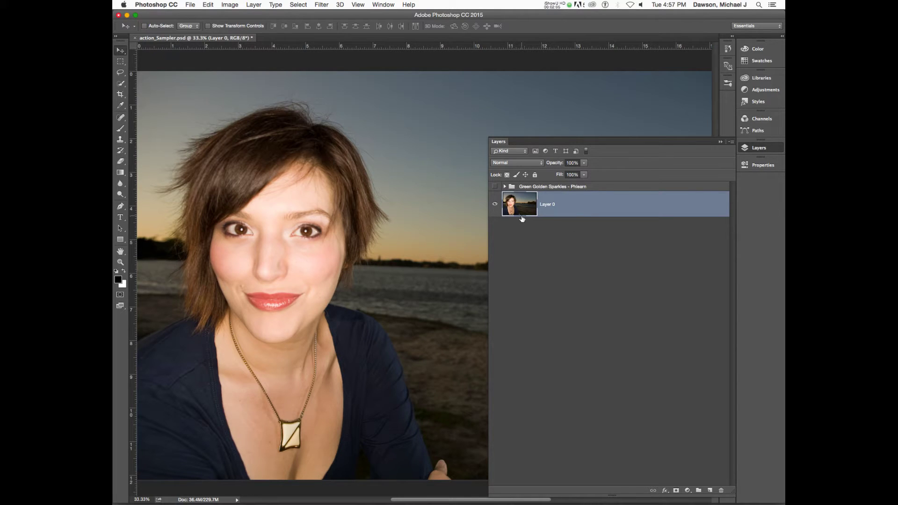
key(super+z)
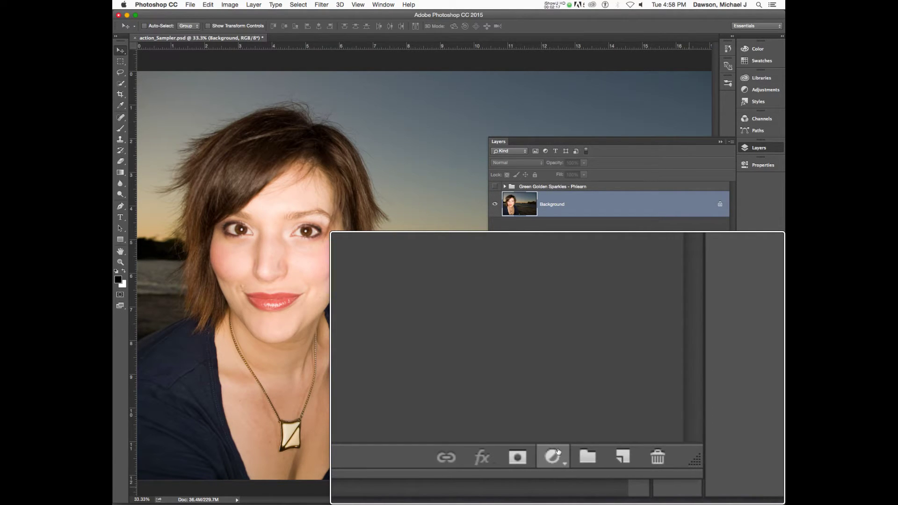
click(254, 5)
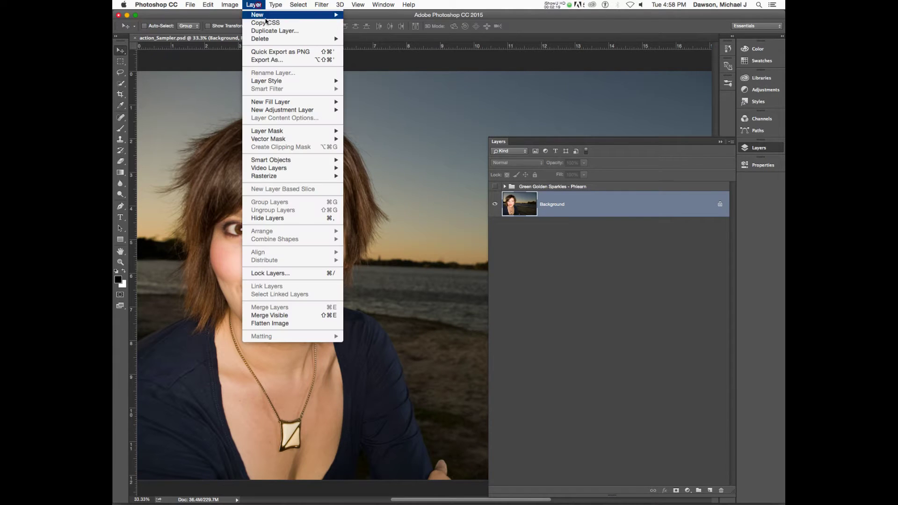
mouse_move(299, 162)
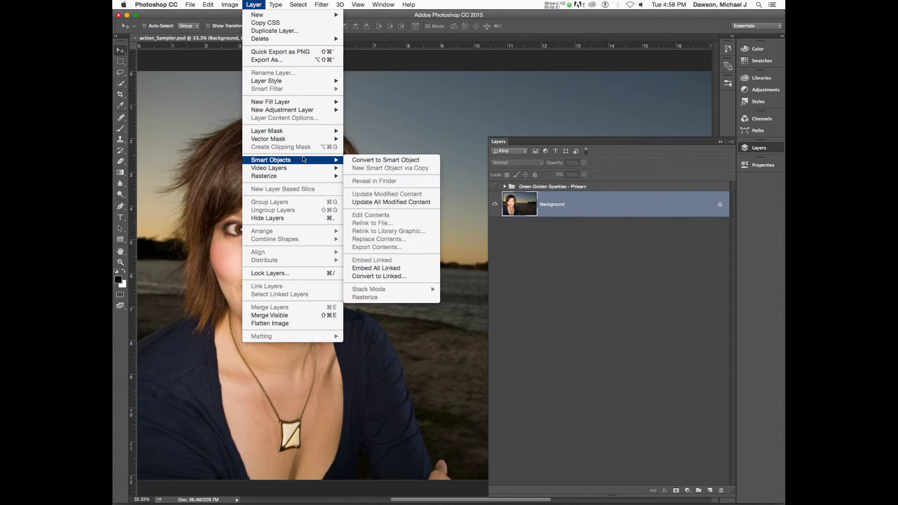
mouse_move(301, 112)
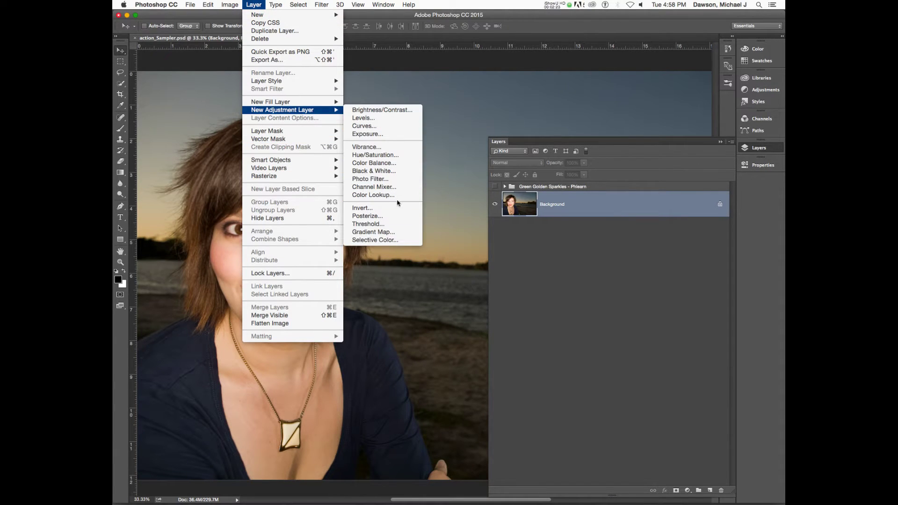
click(663, 417)
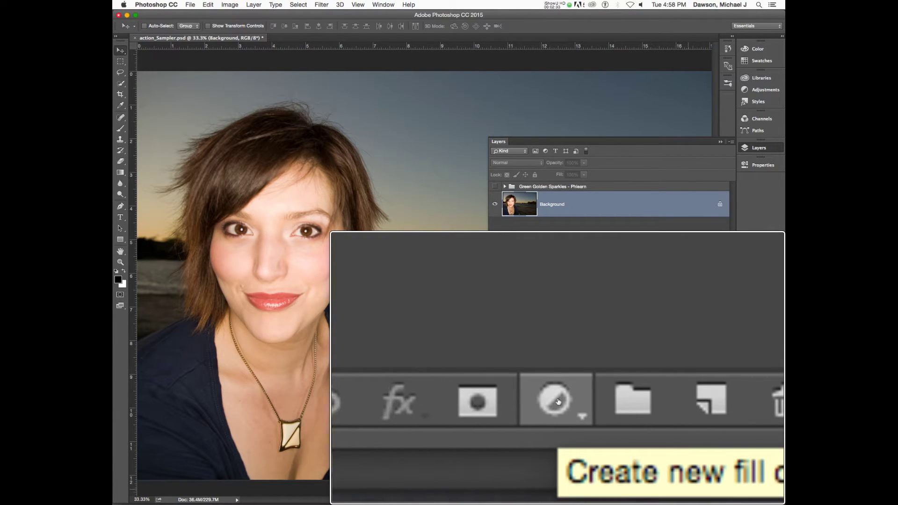
click(558, 389)
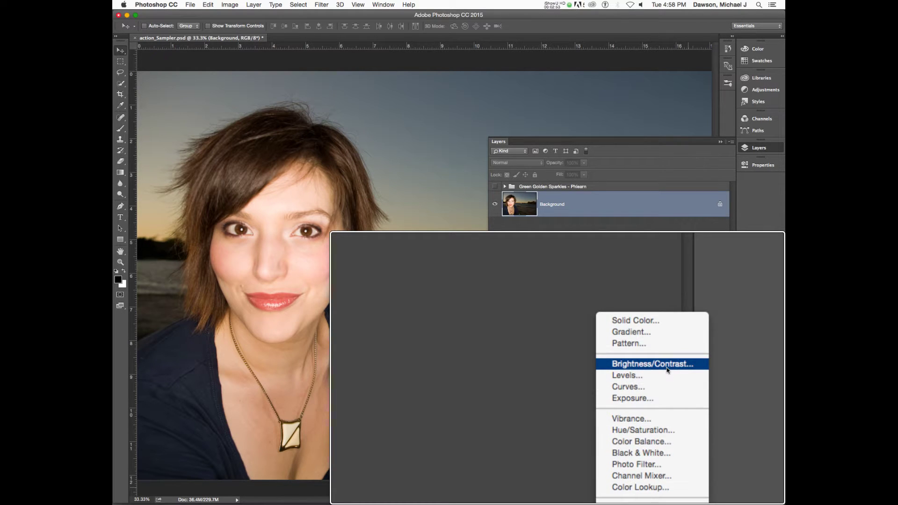
click(667, 367)
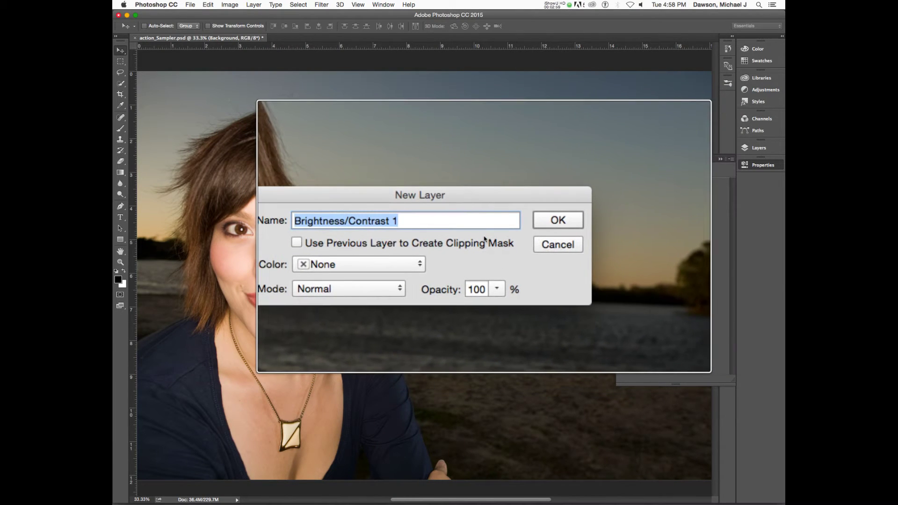
click(556, 244)
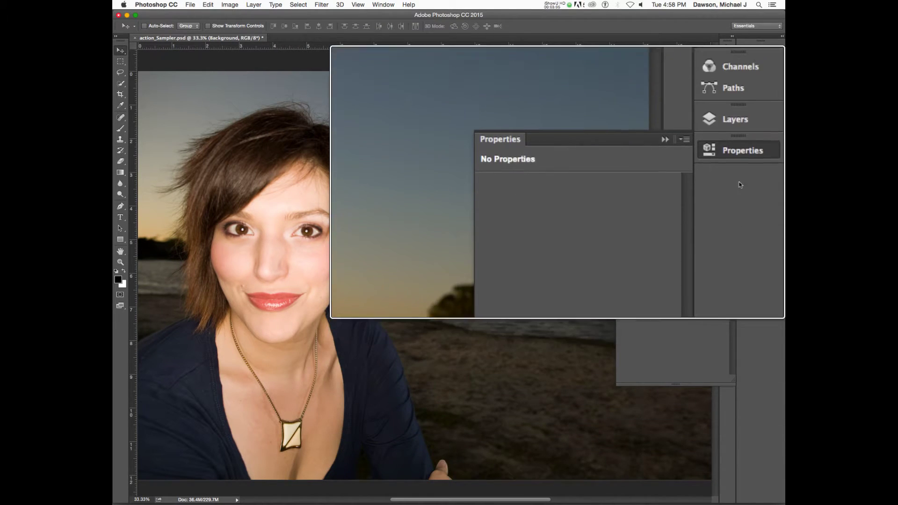
click(755, 163)
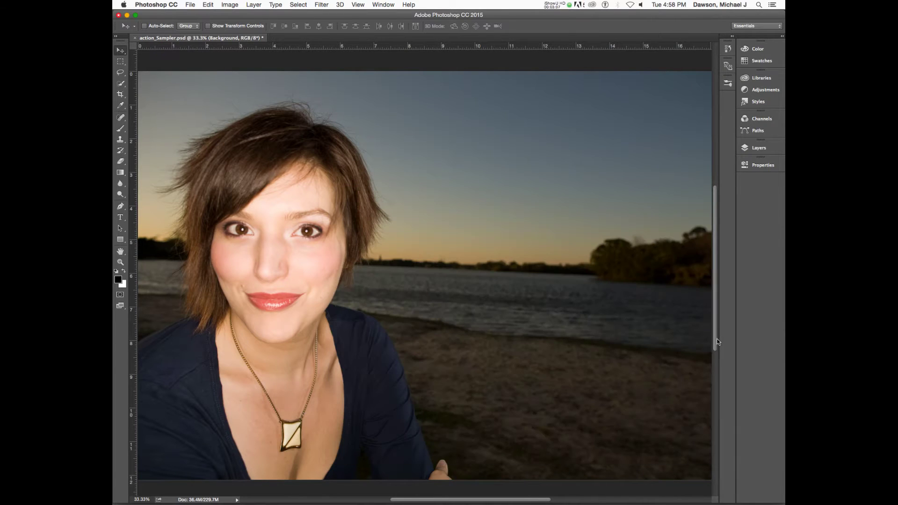
Step: Add a Brightness/Contrast adjustment layer above the Background
click(759, 146)
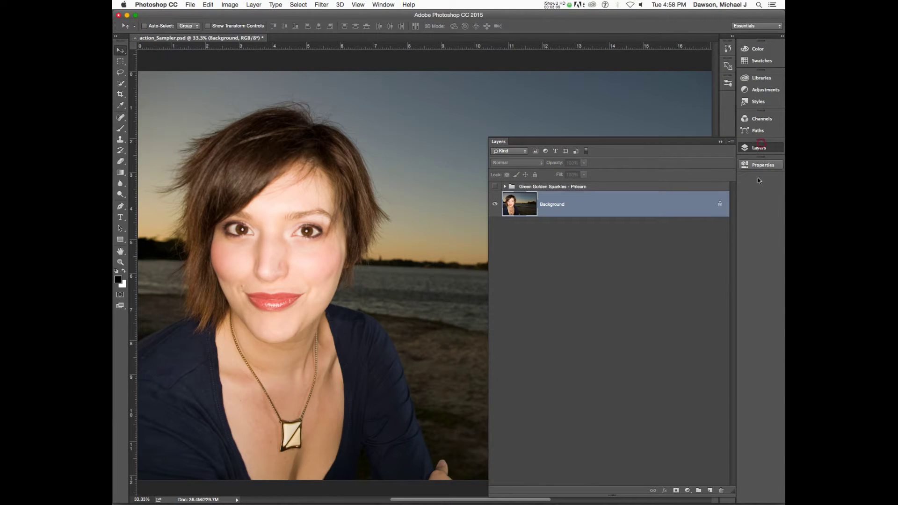
click(687, 490)
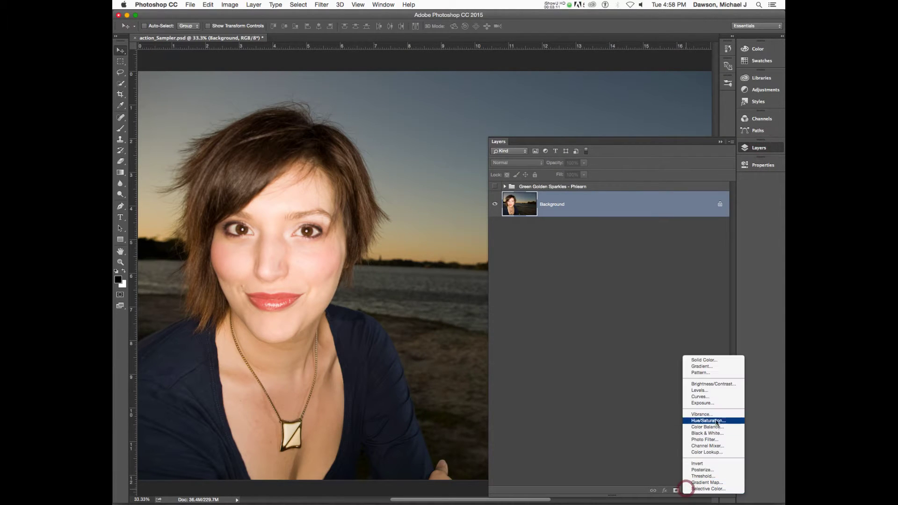
click(721, 384)
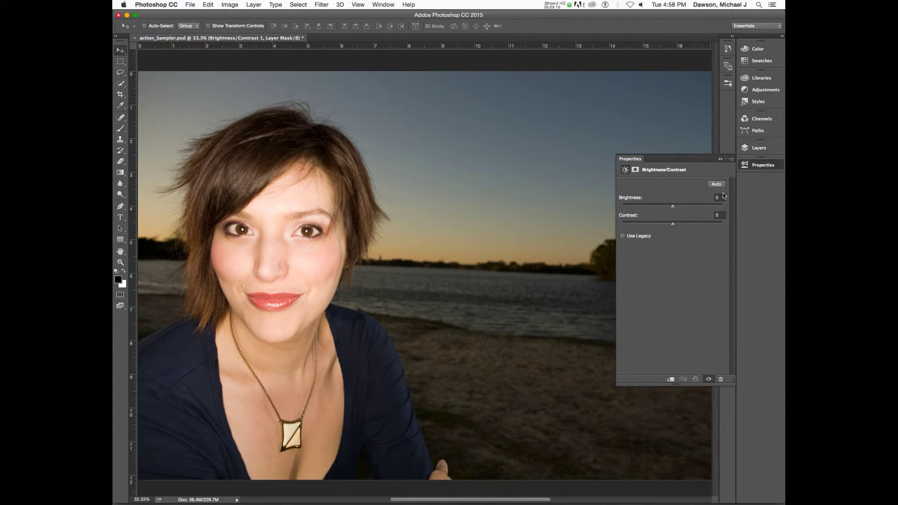
Step: Float the Layers panel over the canvas and open the Properties panel beside it so both stay visible
click(759, 148)
drag(497, 142, 453, 122)
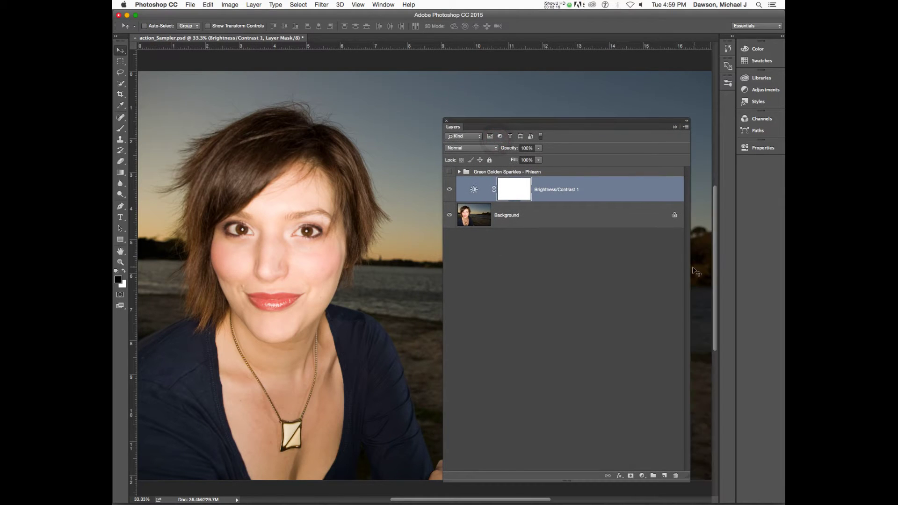
drag(585, 120, 558, 120)
click(772, 151)
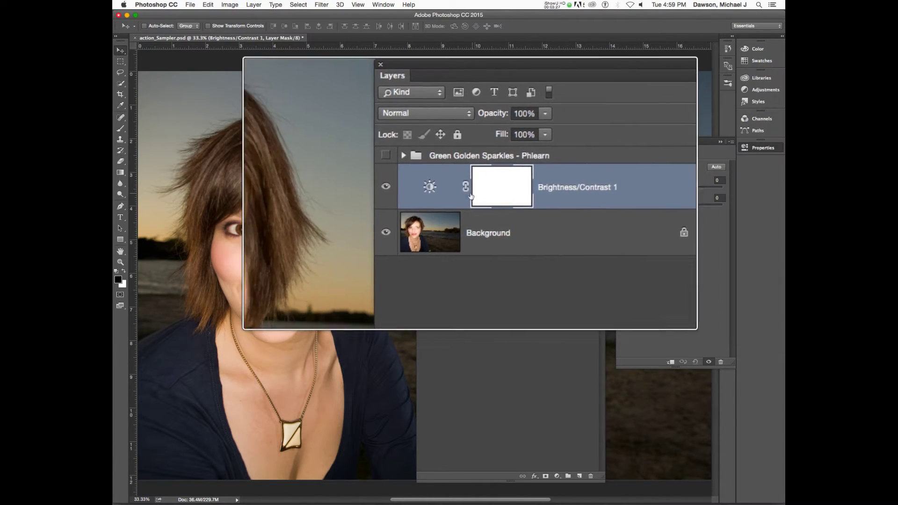
Step: Select the adjustment's own thumbnail and its layer mask in turn, and undo the Brightness/Contrast adjustment layer
click(461, 194)
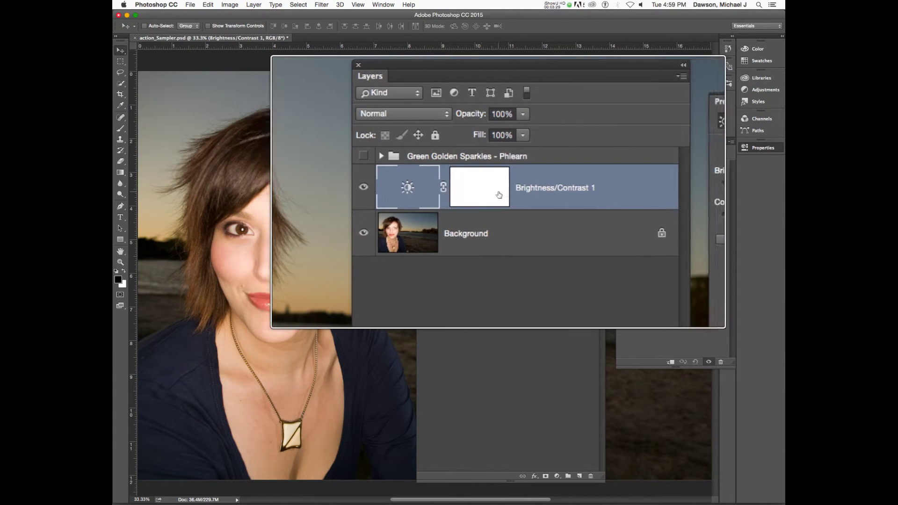
click(491, 193)
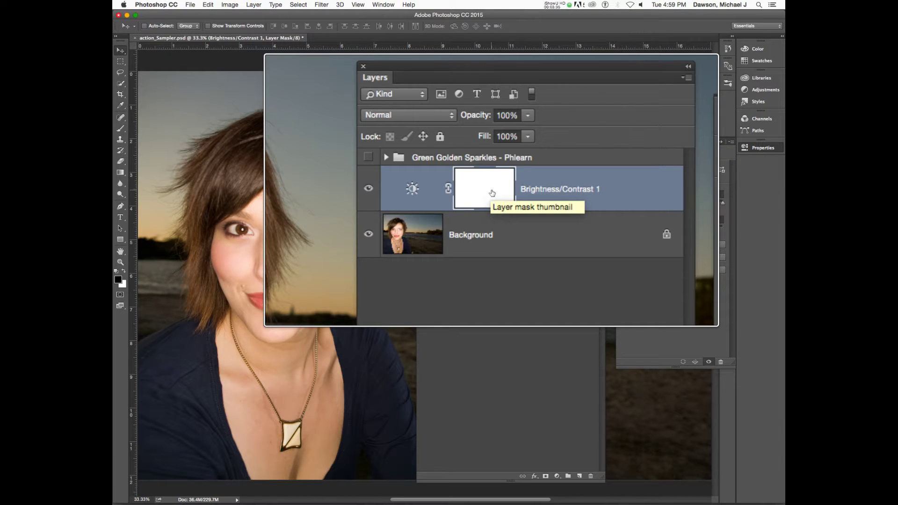
key(super+z)
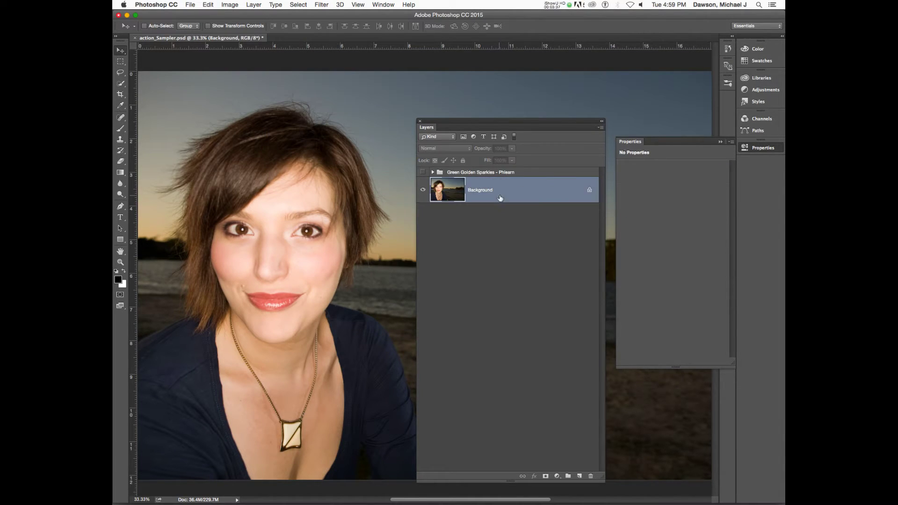
Step: Draw an elliptical selection around the woman's head and add a Brightness/Contrast adjustment layer masked to that selection
click(125, 64)
click(154, 69)
drag(187, 91, 360, 350)
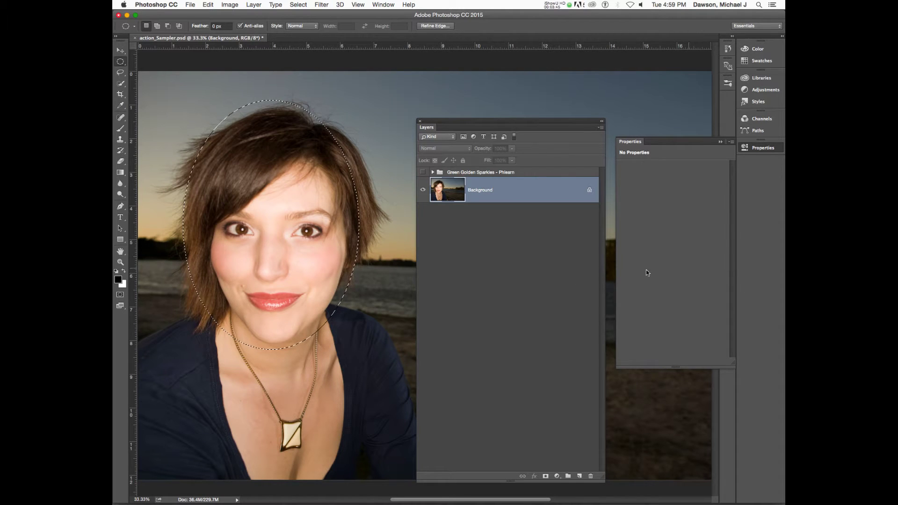
click(555, 475)
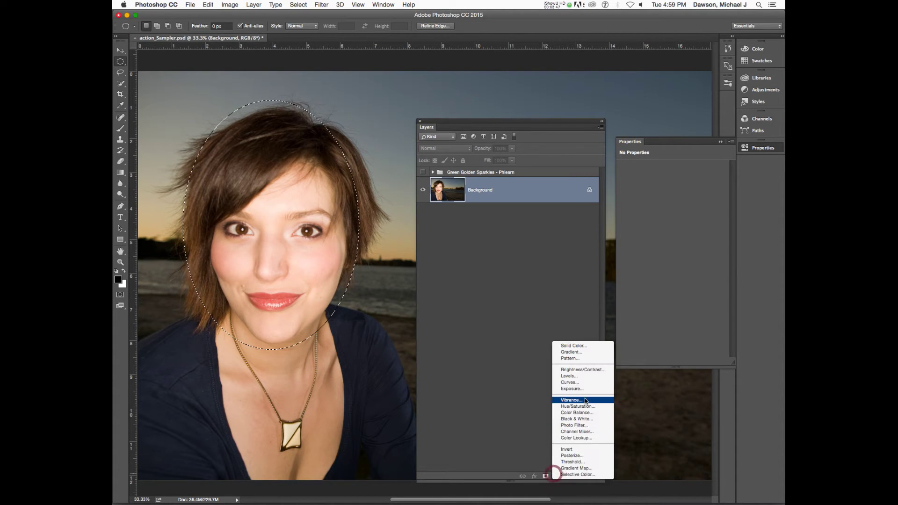
click(582, 366)
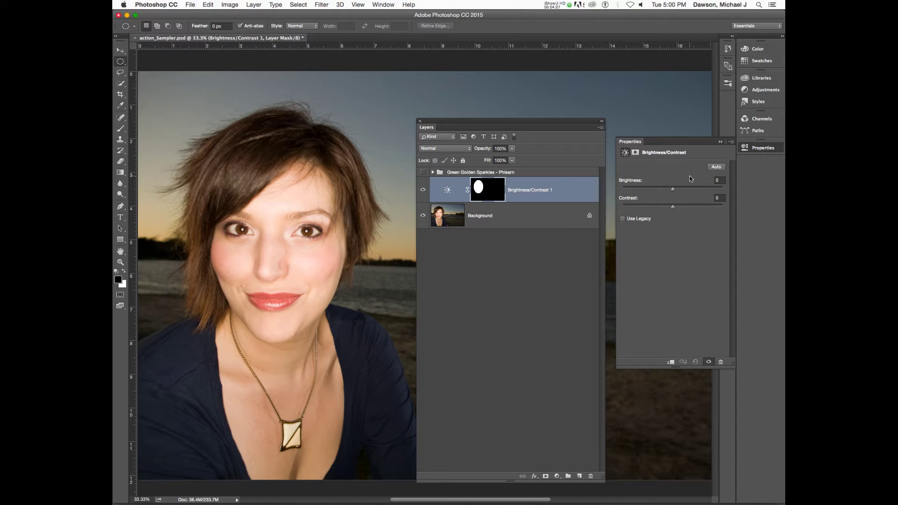
Step: Load the adjustment's layer mask as a selection and deselect it
mouse_move(478, 195)
mouse_down()
mouse_move(491, 195)
mouse_move(334, 206)
mouse_move(470, 208)
mouse_move(491, 192)
mouse_up()
super+click(492, 192)
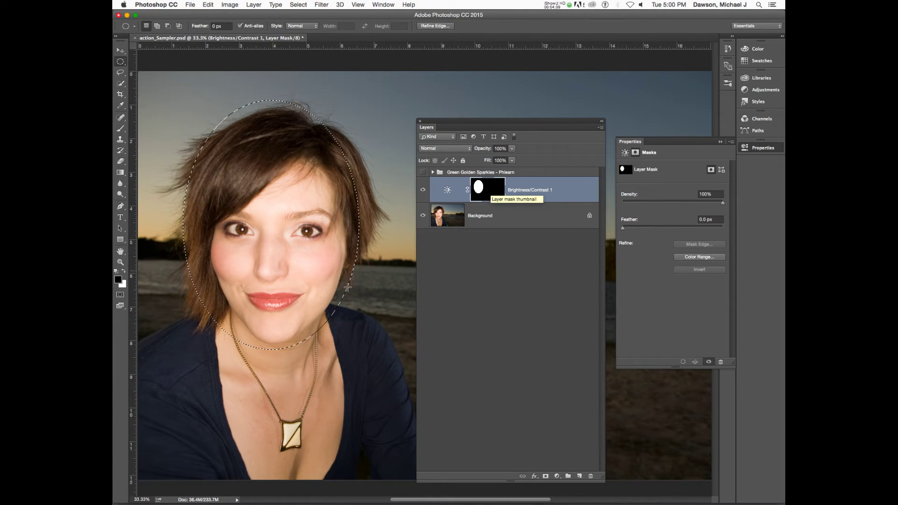
key(super+d)
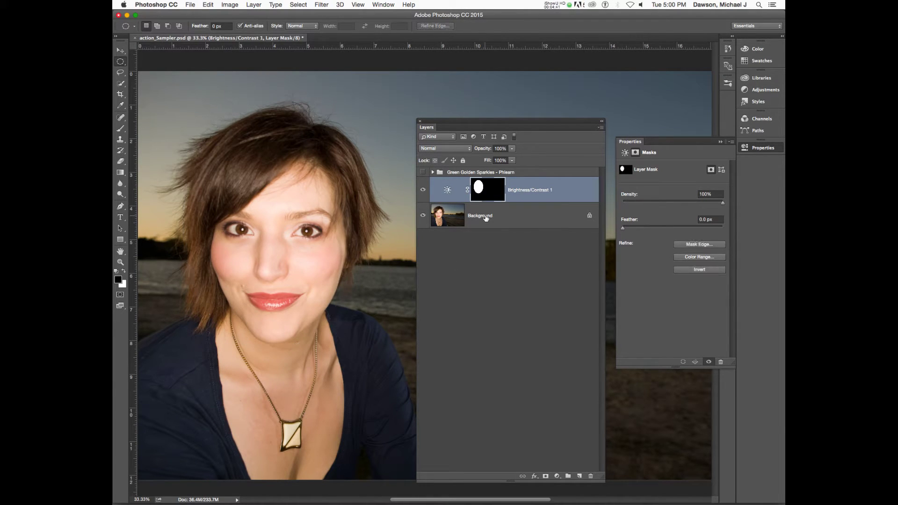
Step: Set the adjustment's brightness to -116 and display its layer mask alone on the canvas
click(447, 189)
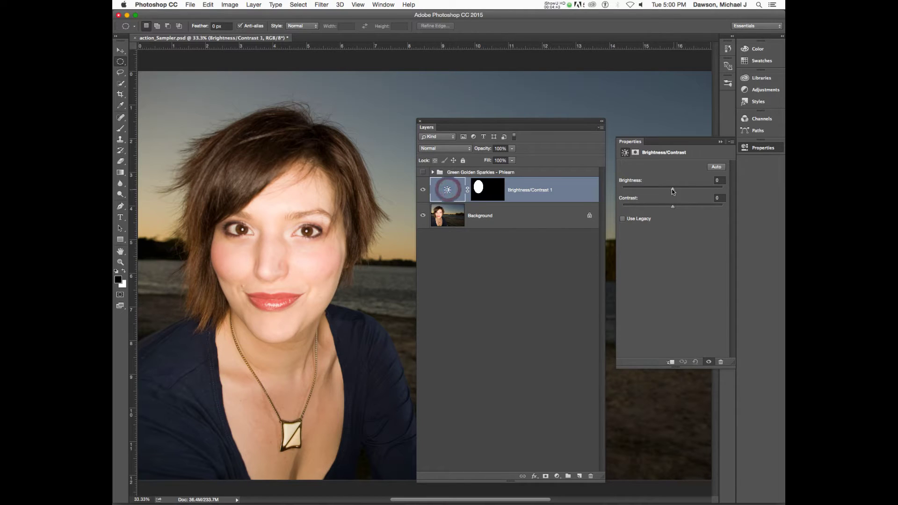
drag(672, 189, 634, 189)
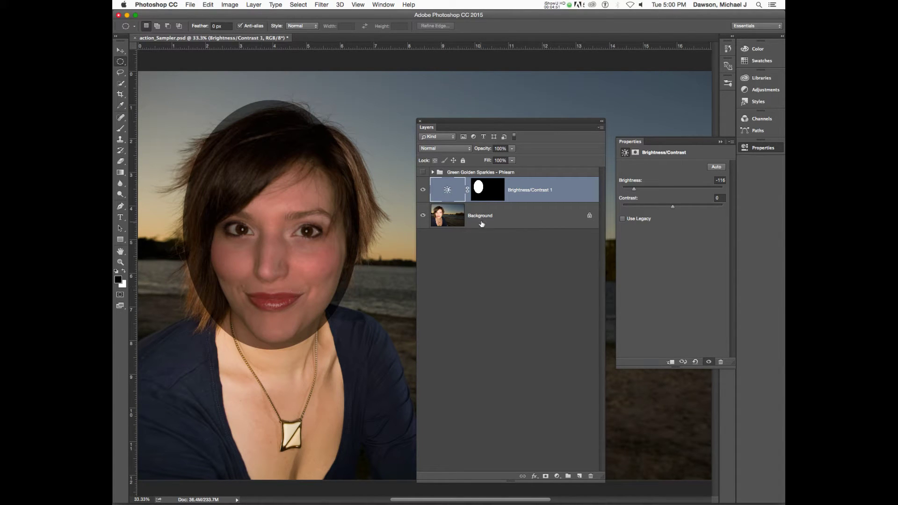
click(490, 191)
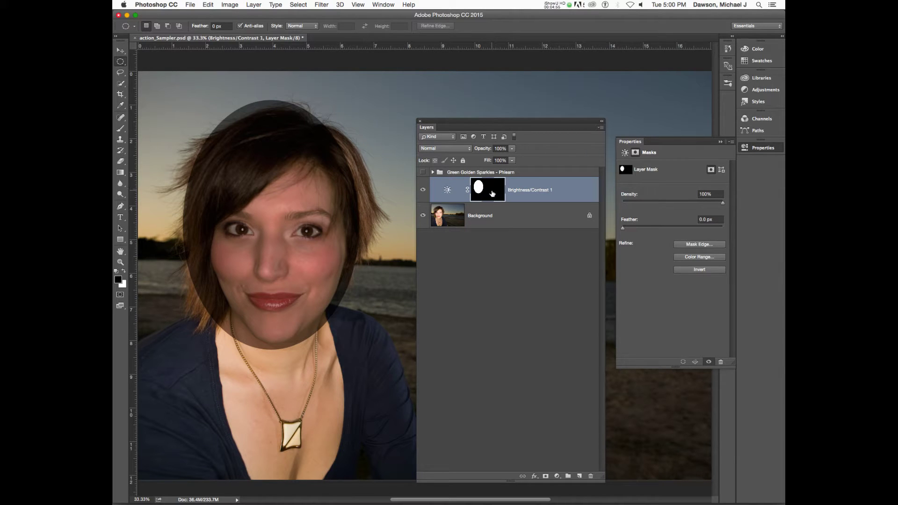
alt+click(491, 192)
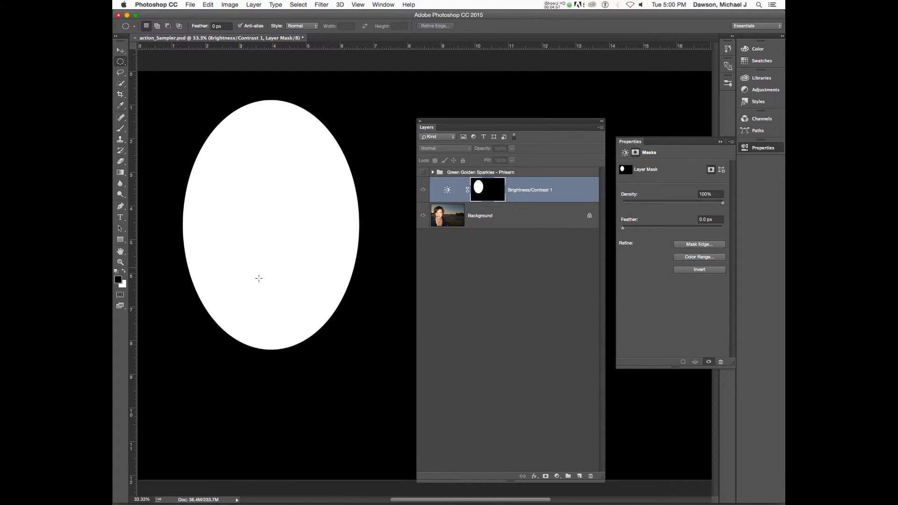
Step: Return from the mask view to the photo and set the Brightness/Contrast adjustment's brightness to 0
click(448, 191)
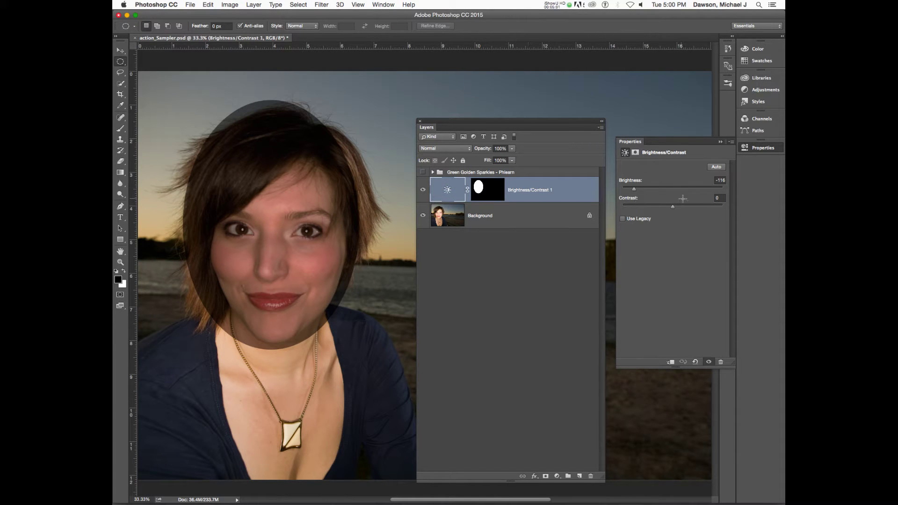
drag(634, 188, 669, 191)
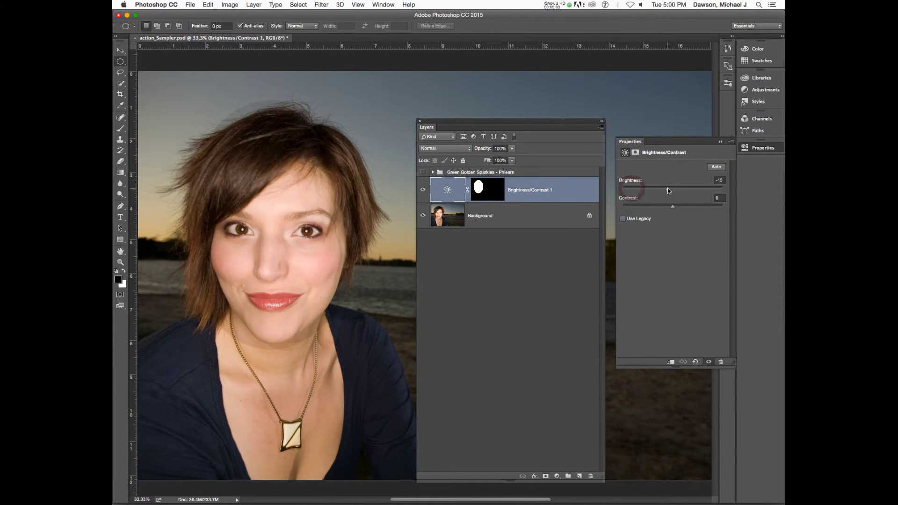
click(719, 181)
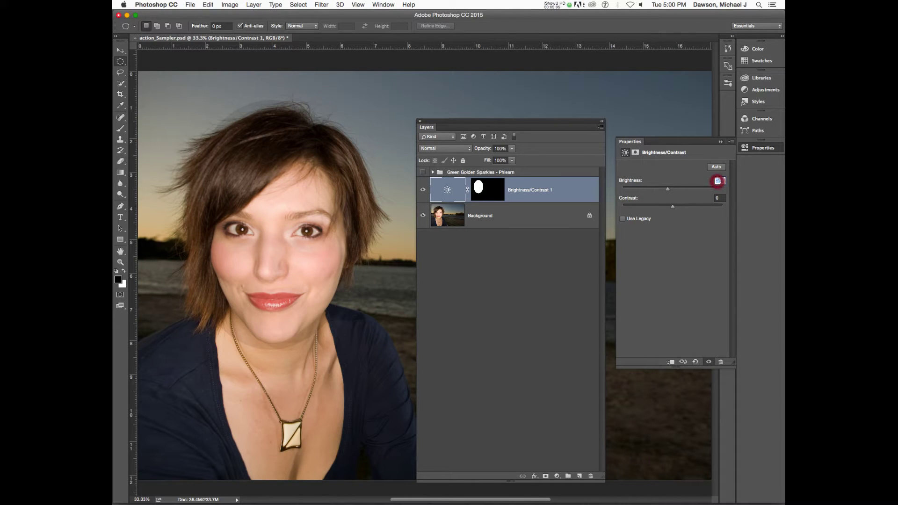
text(0)
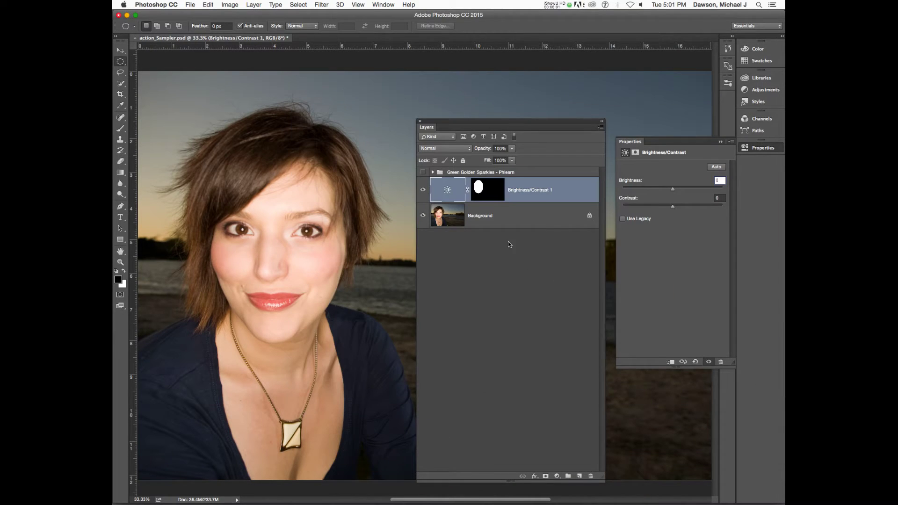
Step: Add a Vibrance adjustment layer and clip it to the Brightness/Contrast adjustment, toggling the clipping off and on again
click(557, 476)
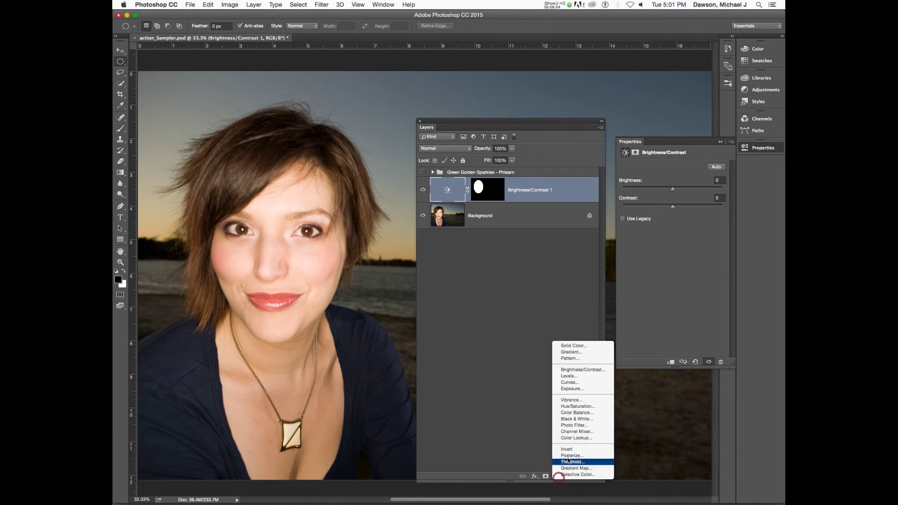
click(580, 399)
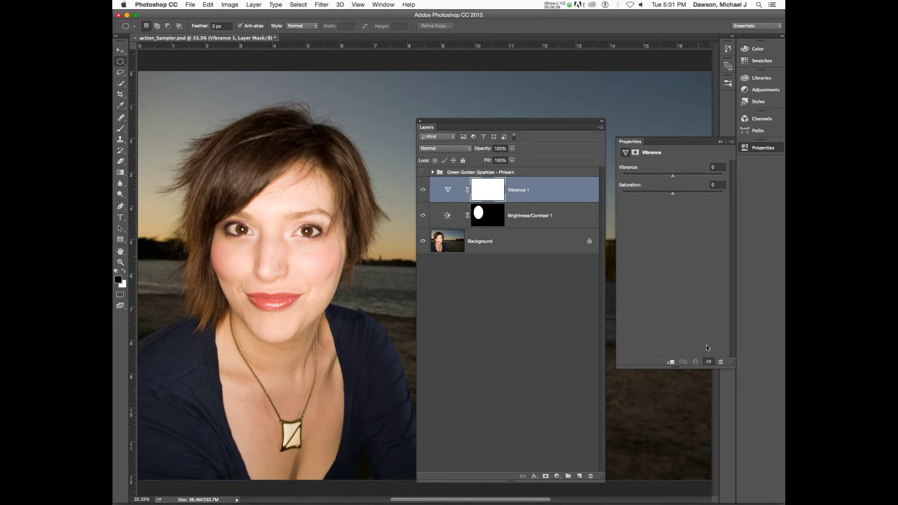
click(671, 363)
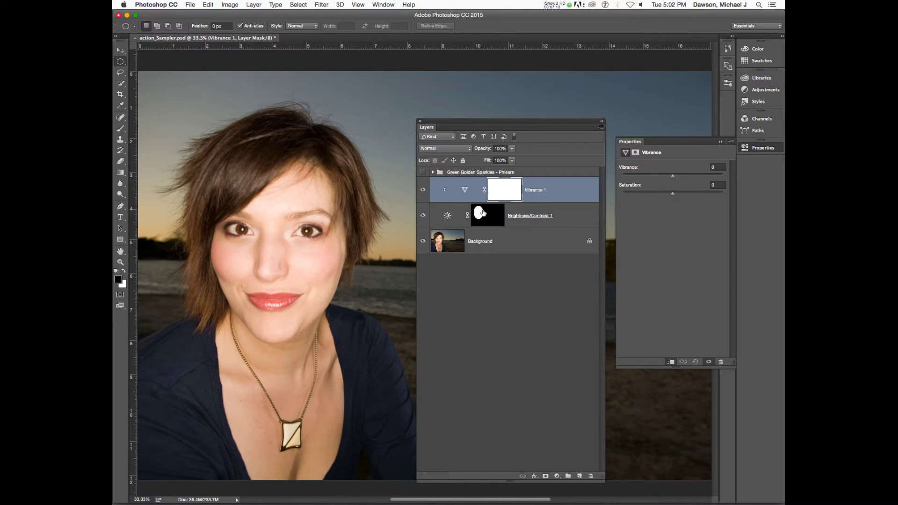
alt+click(531, 203)
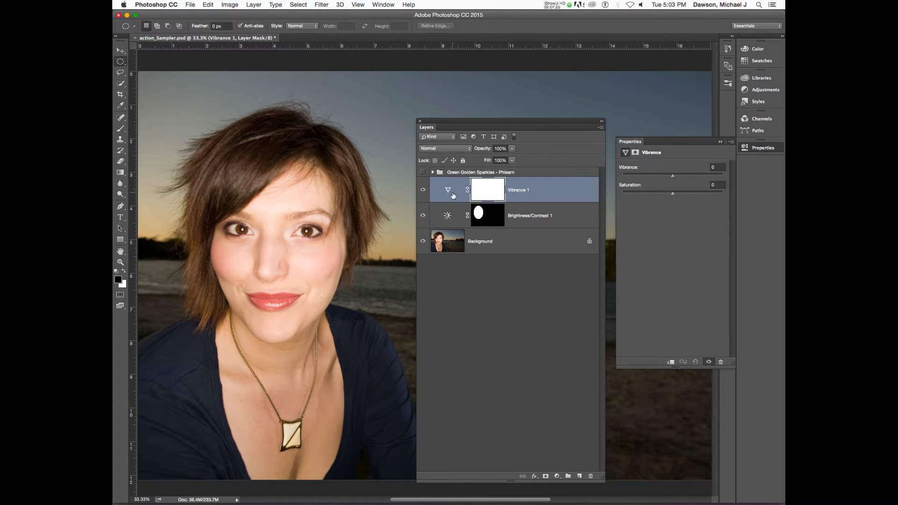
alt+click(459, 202)
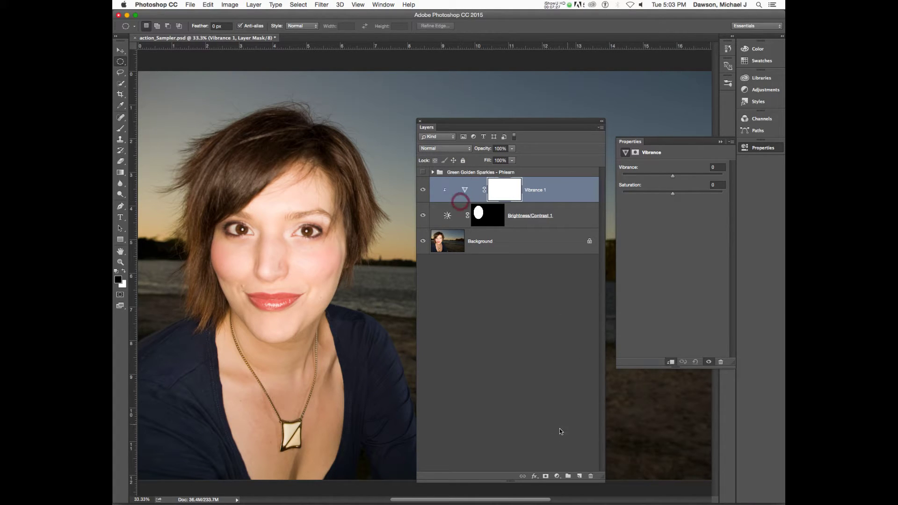
Step: Add a Photo Filter adjustment layer clipped to the Brightness/Contrast adjustment together with the Vibrance layer
click(556, 475)
click(590, 427)
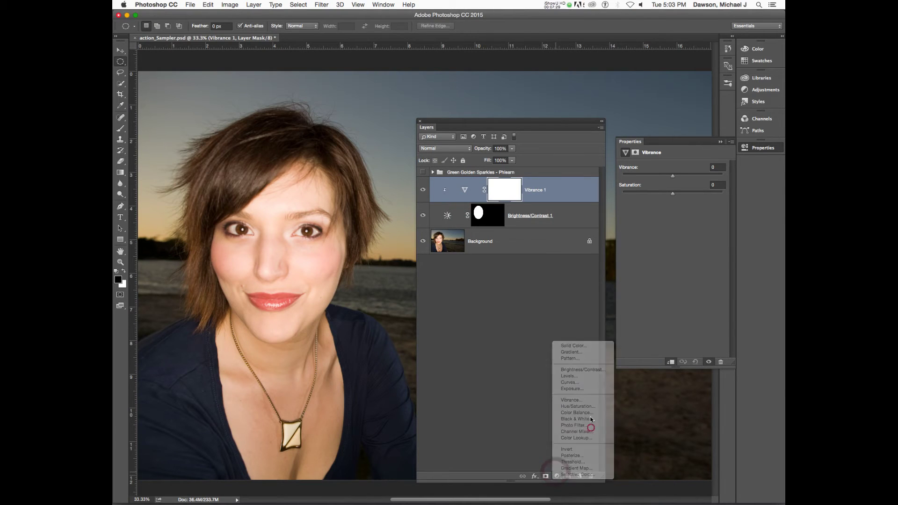
alt+click(530, 202)
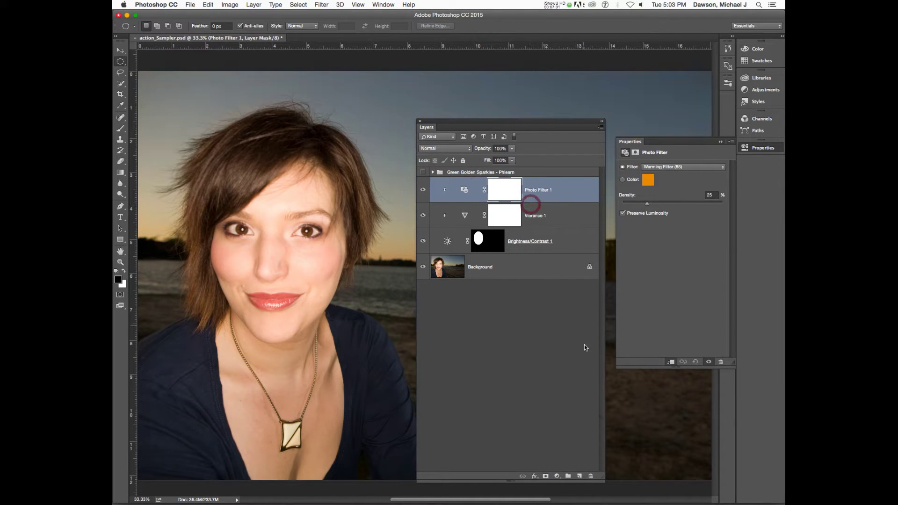
Step: Add a Curves adjustment layer above the Photo Filter and clip it to the same base adjustment, toggling its clipping off and on
click(556, 476)
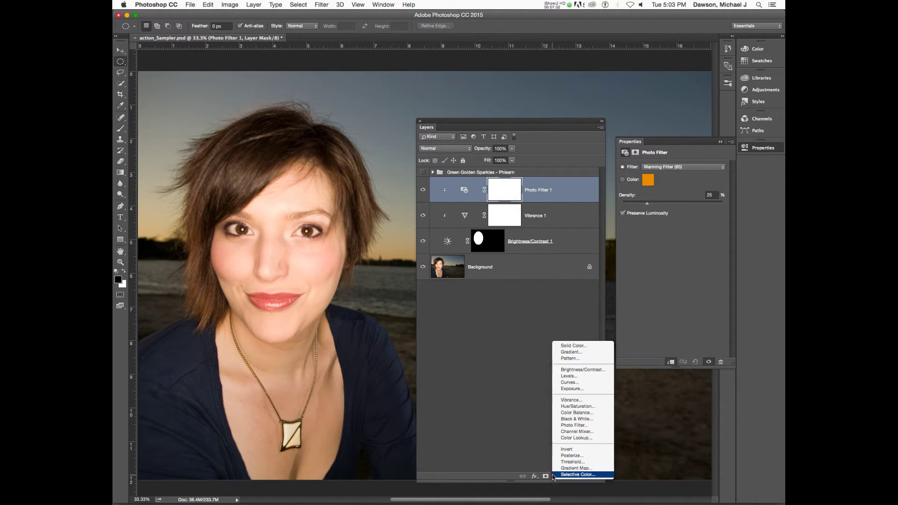
click(572, 382)
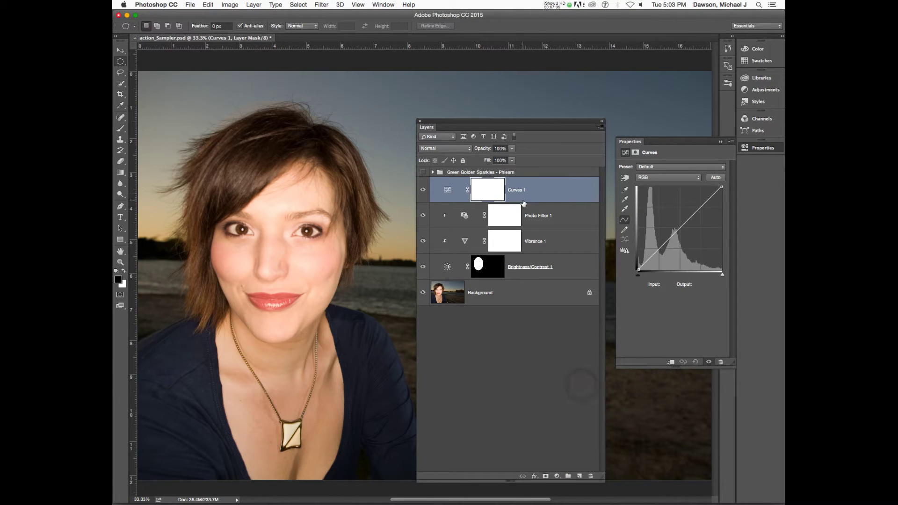
alt+click(524, 201)
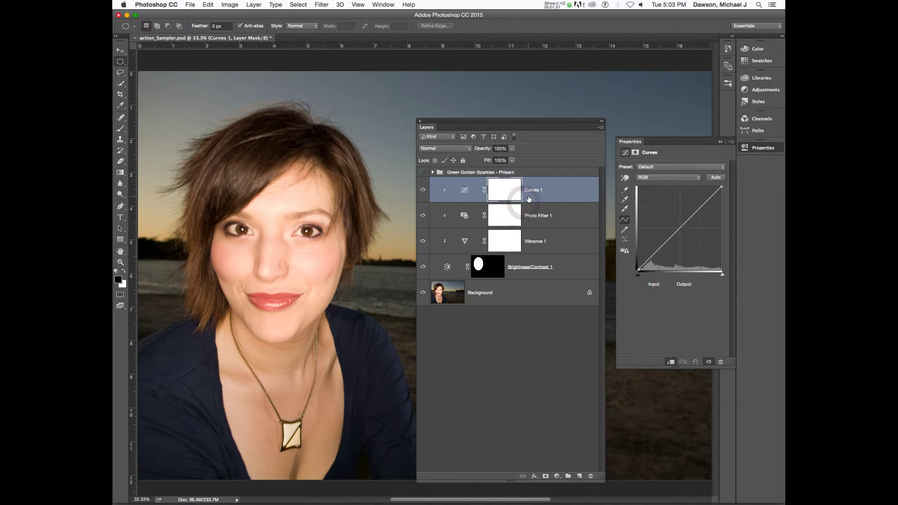
alt+click(526, 201)
alt+click(524, 201)
Step: Delete the clipped Curves, Photo Filter and Vibrance layers and the masked Brightness/Contrast adjustment layer
shift+click(566, 240)
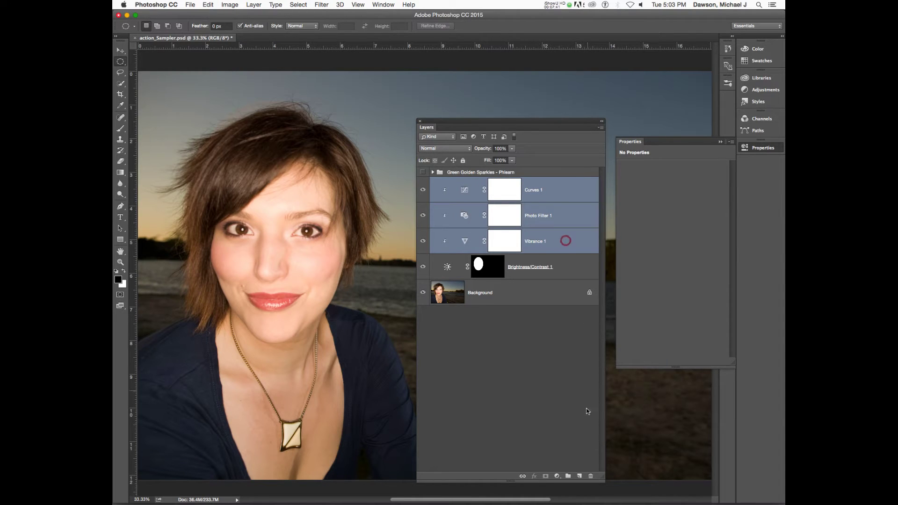
click(591, 476)
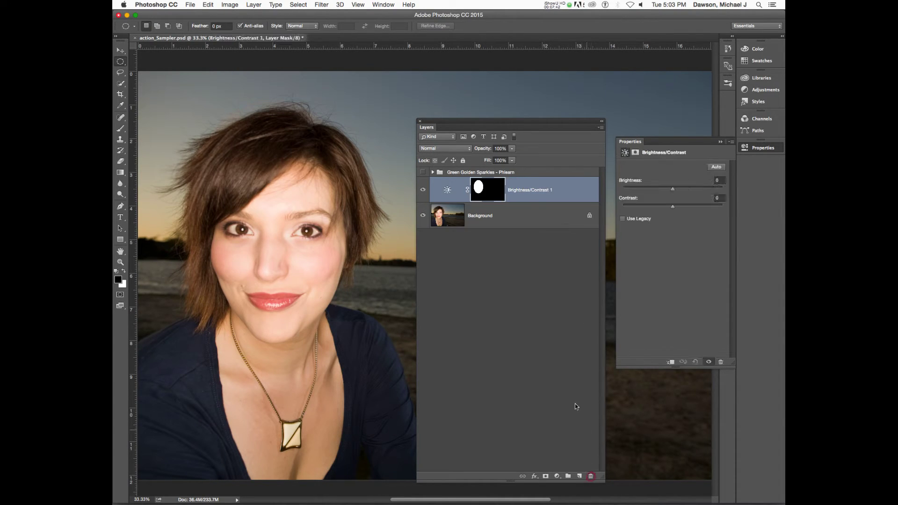
click(448, 192)
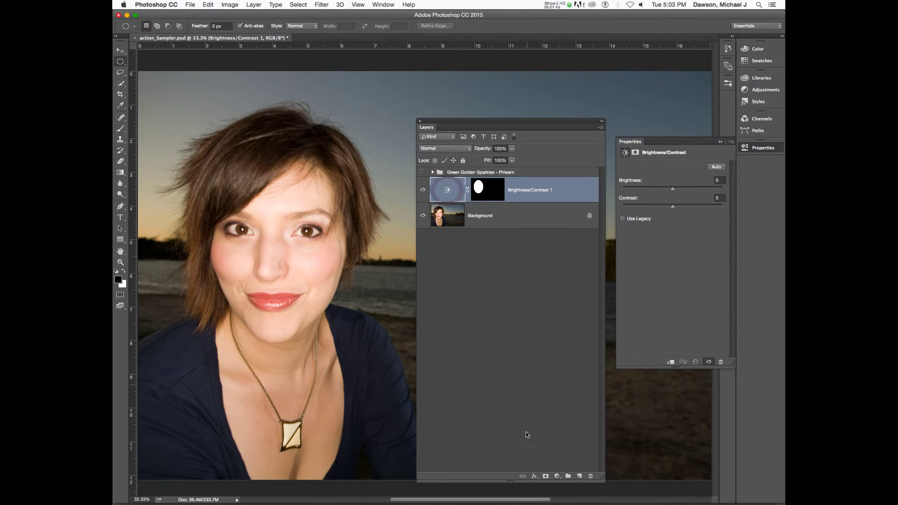
click(557, 476)
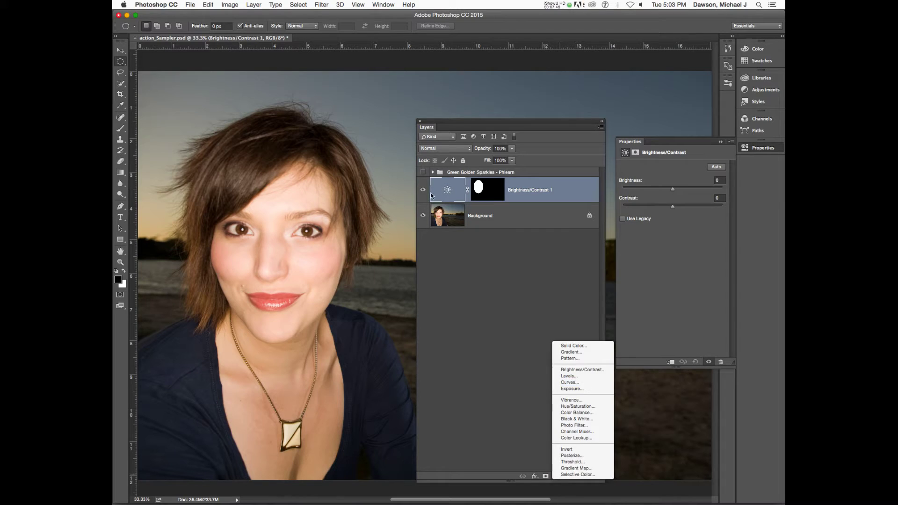
click(447, 191)
drag(447, 191, 592, 476)
Step: Add a Levels adjustment layer above the Background and reposition the Properties and Layers panels over the photo
click(558, 476)
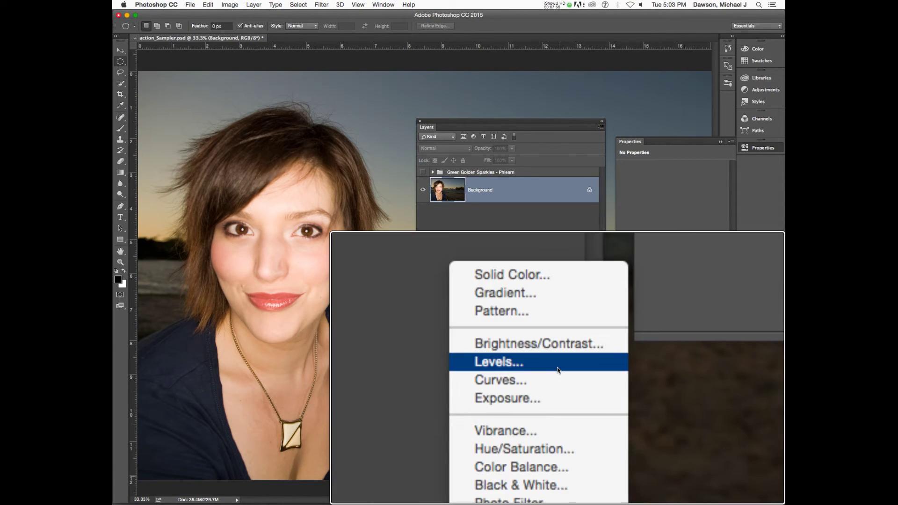
click(557, 370)
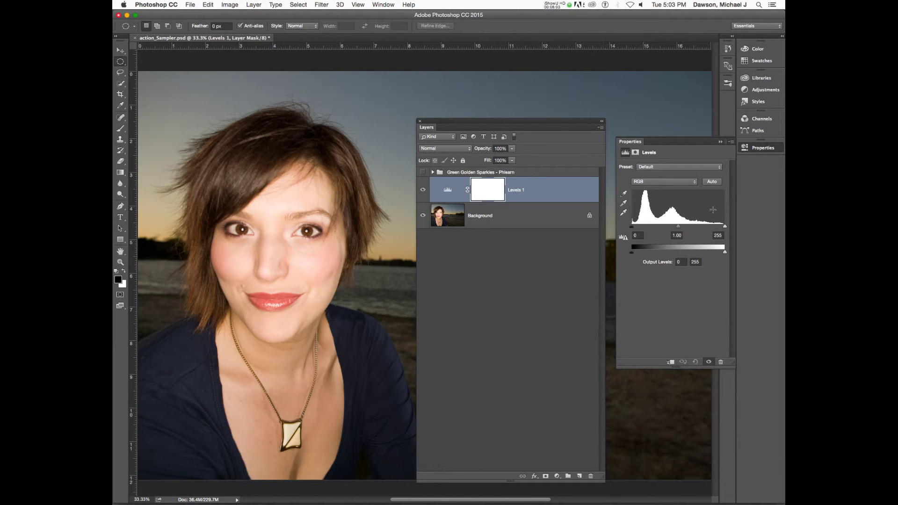
drag(636, 142, 622, 201)
click(568, 127)
drag(568, 129, 487, 157)
Step: Show the Histogram as its own floating panel and move the Layers panel down over the woman's shoulder
click(383, 5)
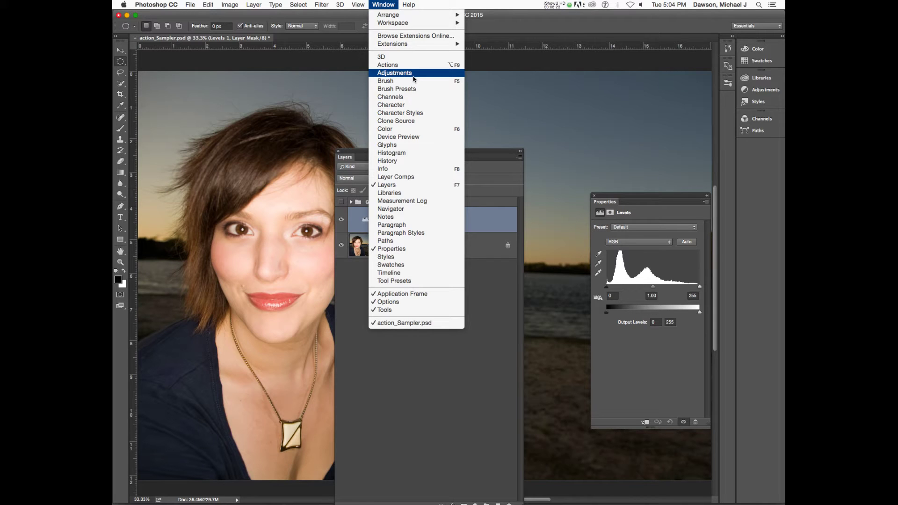
click(434, 154)
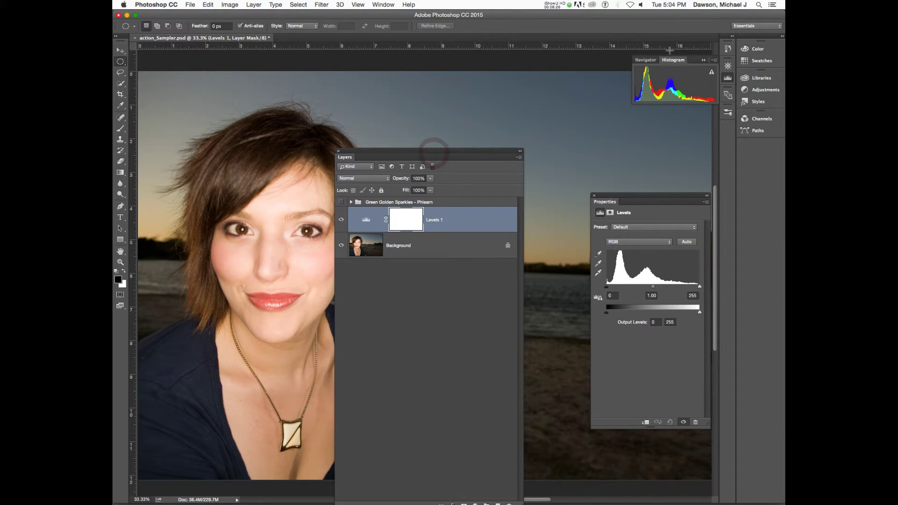
drag(673, 63, 551, 60)
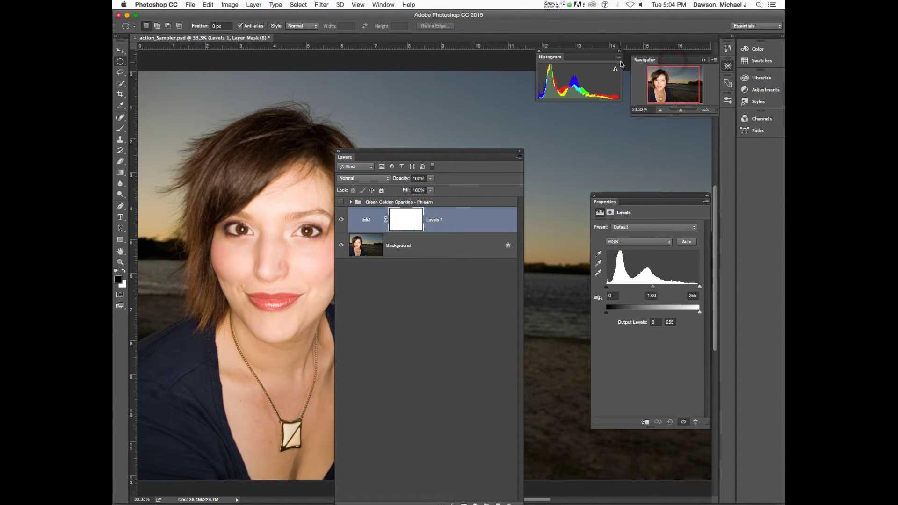
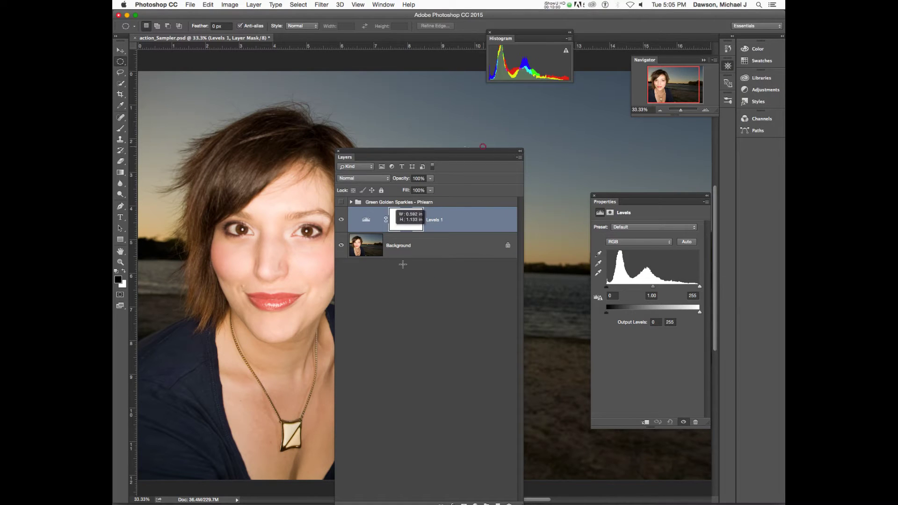
click(483, 144)
drag(454, 154, 277, 294)
Step: Hide all panels to examine the photo's tones, and restore the panels to compare with the histogram
key(Tab)
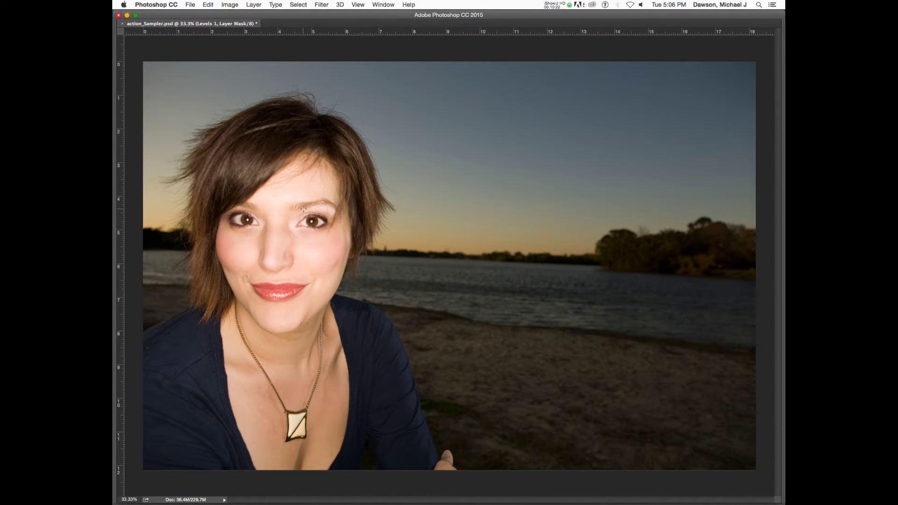
click(619, 51)
key(Tab)
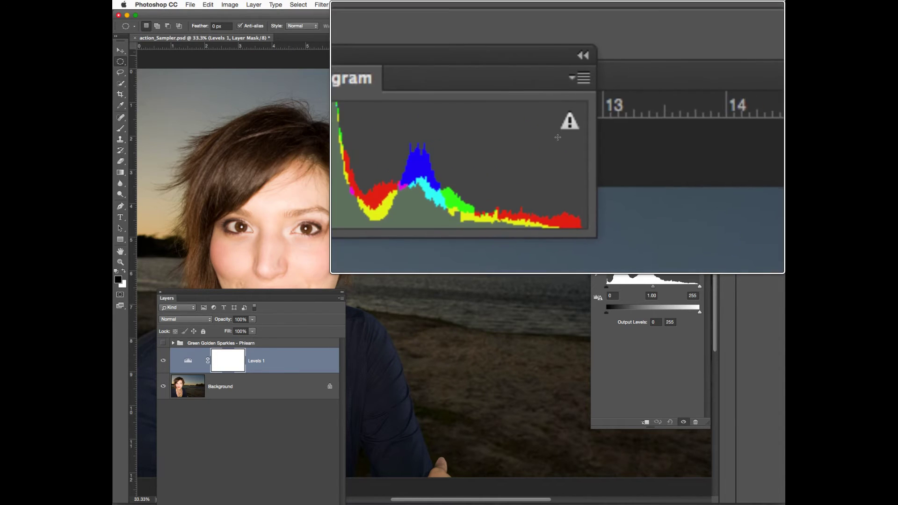
click(556, 137)
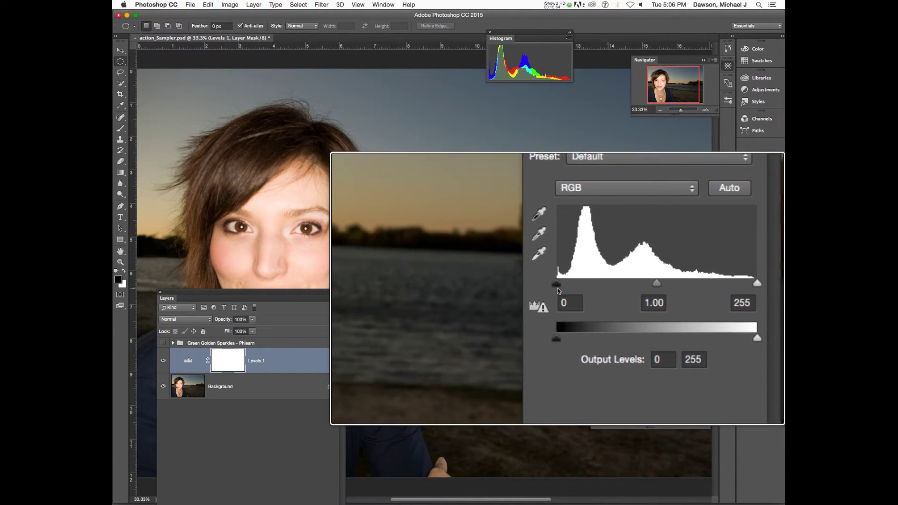
Step: Try Levels input values of 21 for shadows and 167 for highlights, restoring 0 and 255 with midtones at 1.05
drag(531, 285, 566, 288)
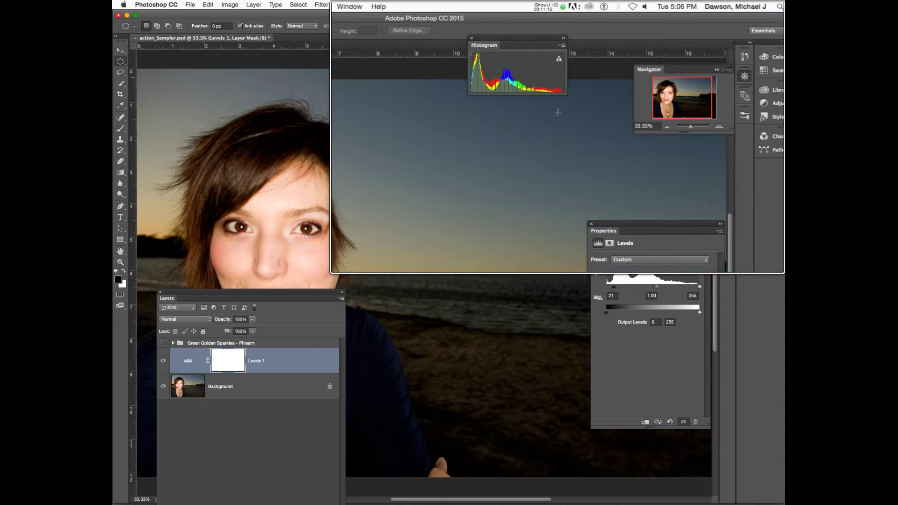
drag(595, 286, 637, 288)
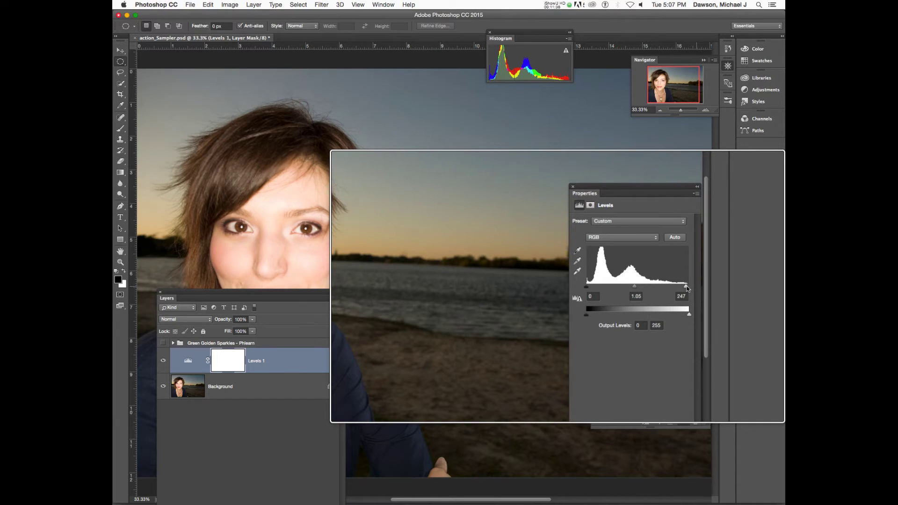
drag(689, 289, 653, 287)
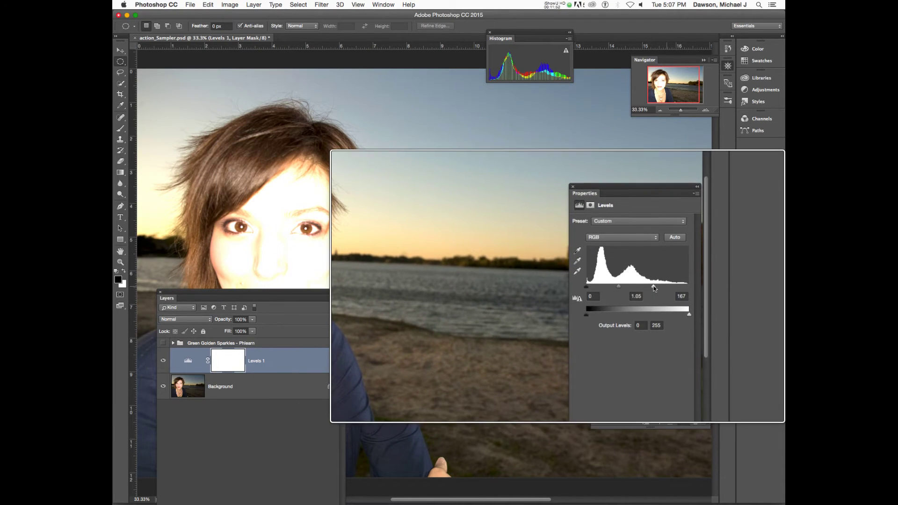
drag(657, 287, 688, 286)
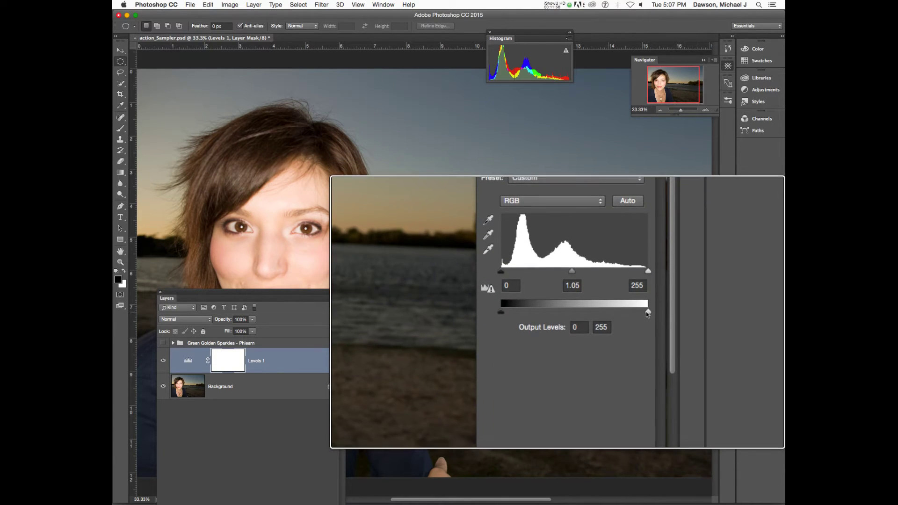
Step: Try lowering the Levels white output to 199, move the Layers panel clear of the face, and restore the output to 255
drag(648, 312, 628, 314)
drag(632, 311, 662, 308)
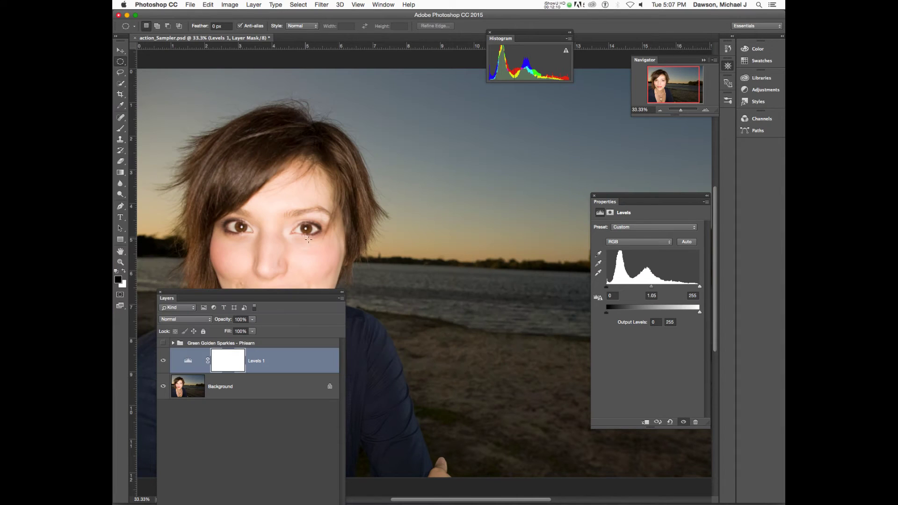
drag(698, 313, 679, 312)
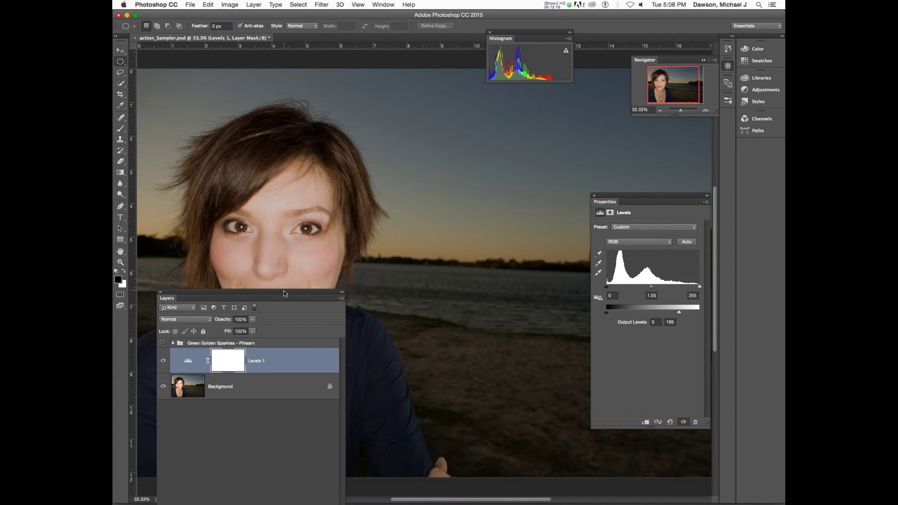
drag(285, 293, 277, 342)
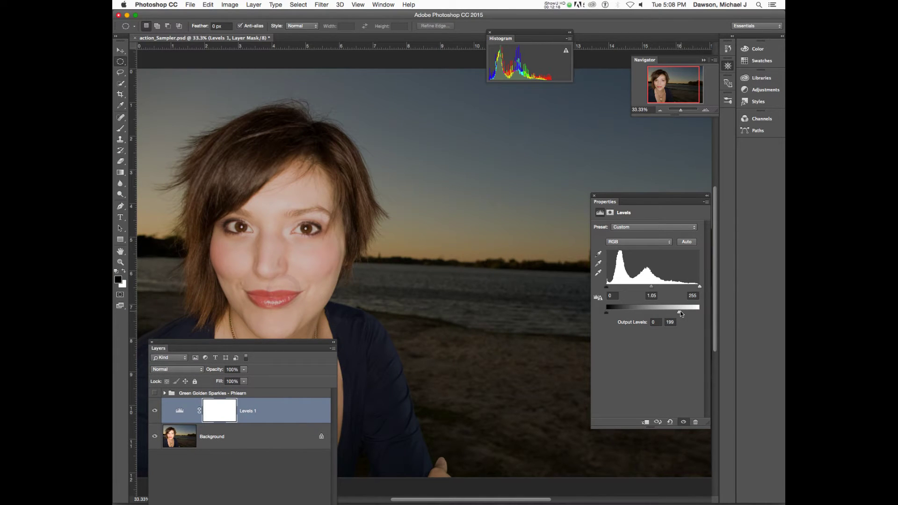
drag(680, 310, 699, 312)
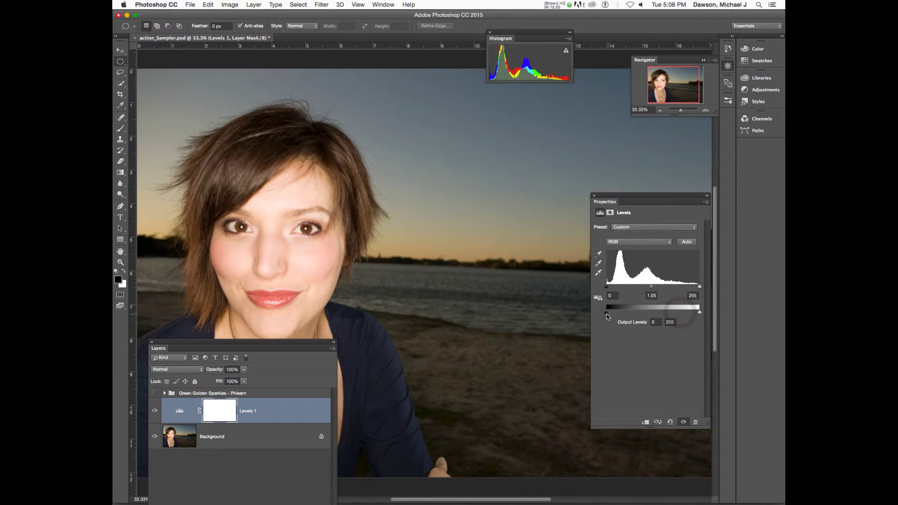
Step: Move the Layers panel up beside the woman's face and add a Curves adjustment layer above Levels 1
mouse_move(607, 312)
mouse_down()
mouse_move(656, 310)
mouse_move(595, 316)
mouse_up()
drag(274, 340, 534, 106)
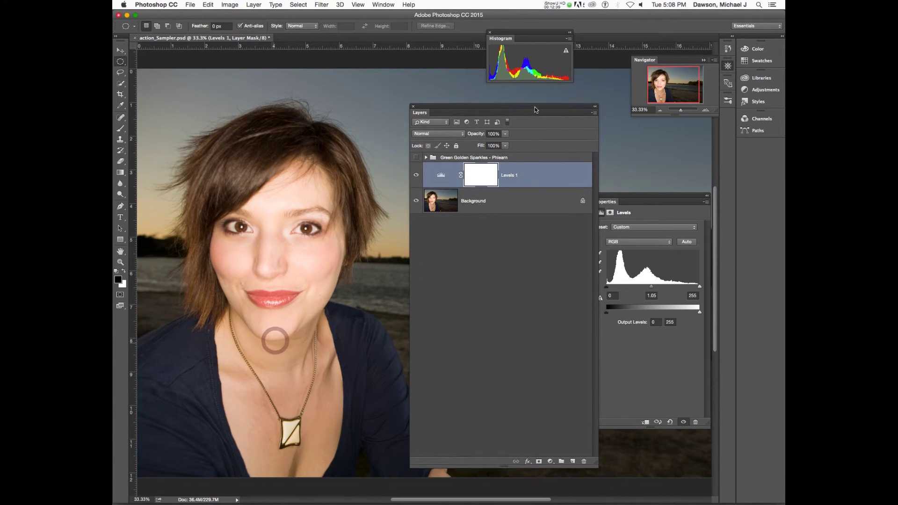
click(551, 461)
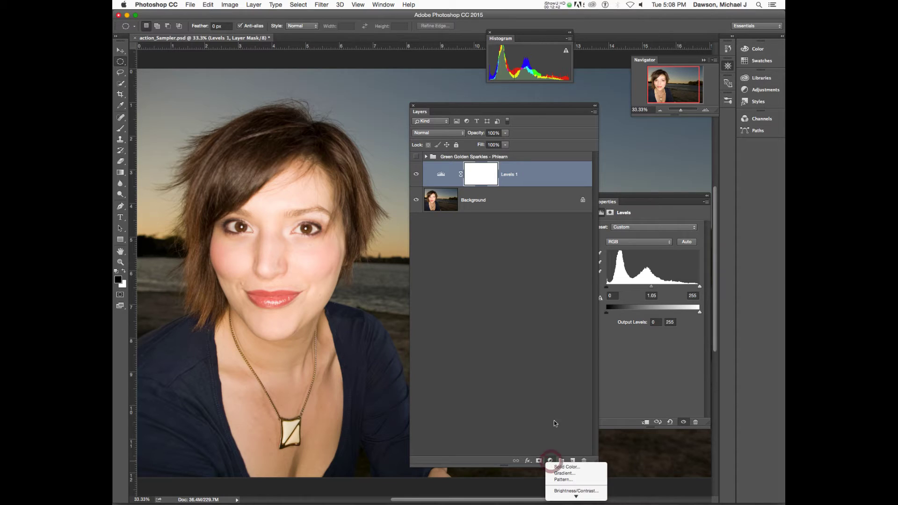
mouse_move(576, 495)
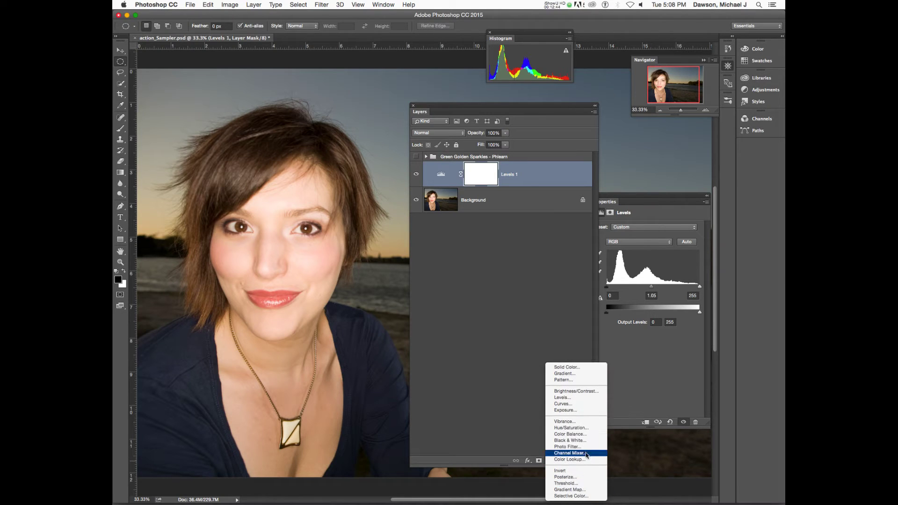
click(588, 405)
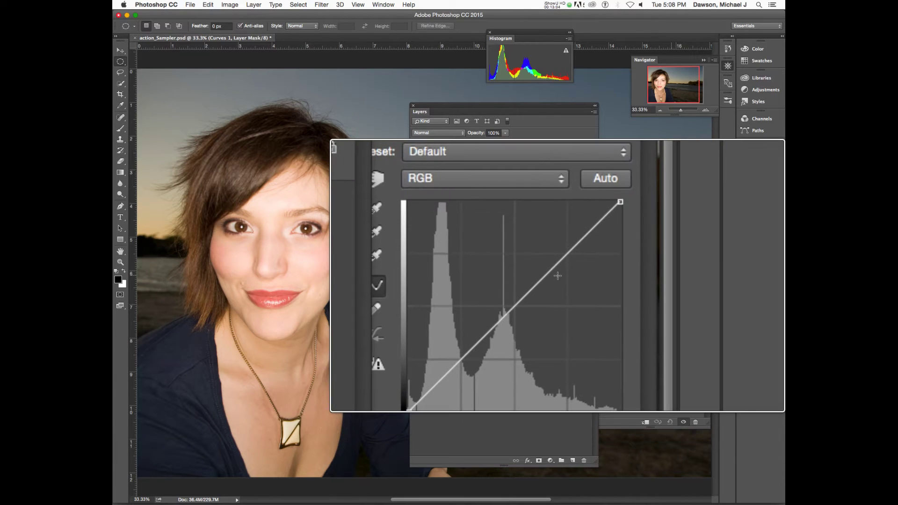
Step: Try brightening and darkening the photo with a point on the upper part of the RGB curve, and remove the point
click(556, 263)
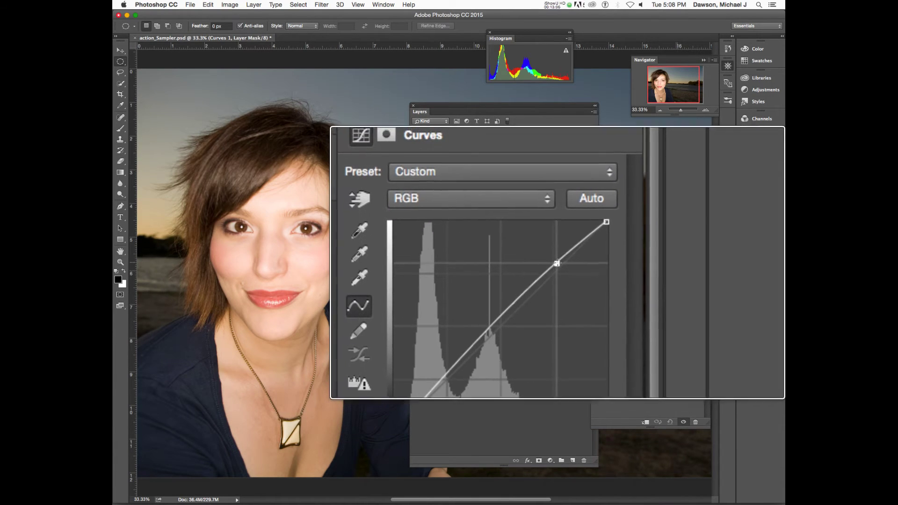
drag(556, 262, 558, 267)
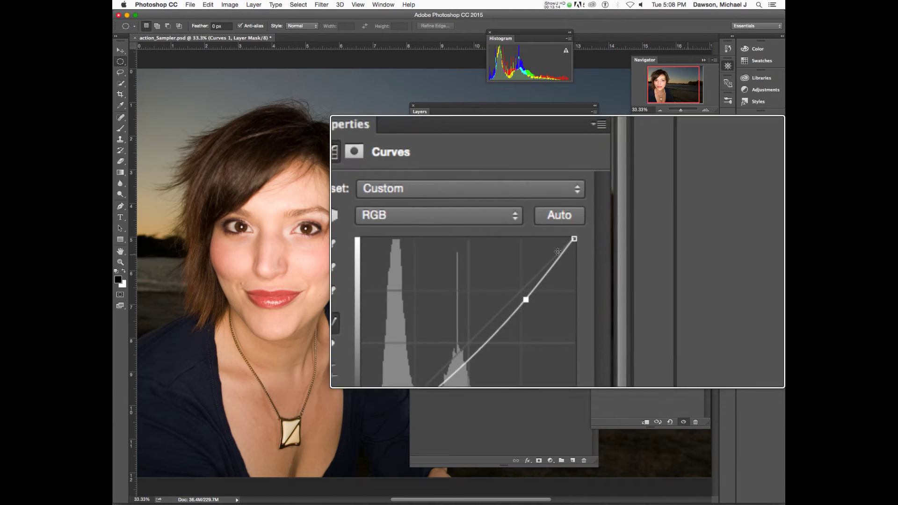
drag(557, 251, 559, 231)
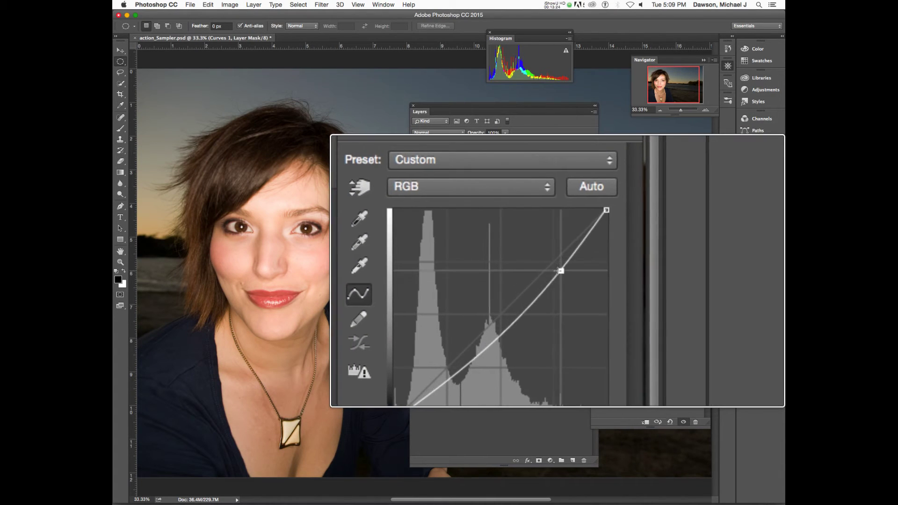
drag(559, 270, 687, 274)
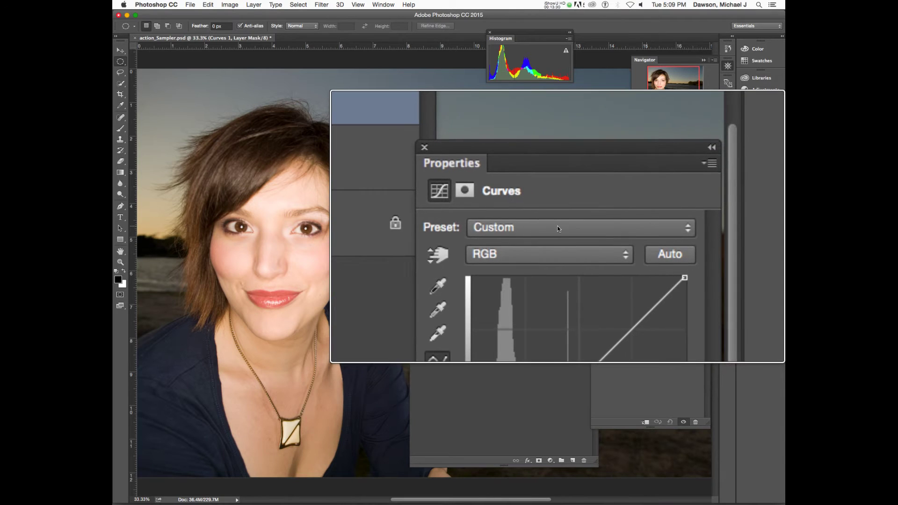
Step: Try the Color Negative (RGB) and Cross Process (RGB) presets on the Curves adjustment
click(557, 226)
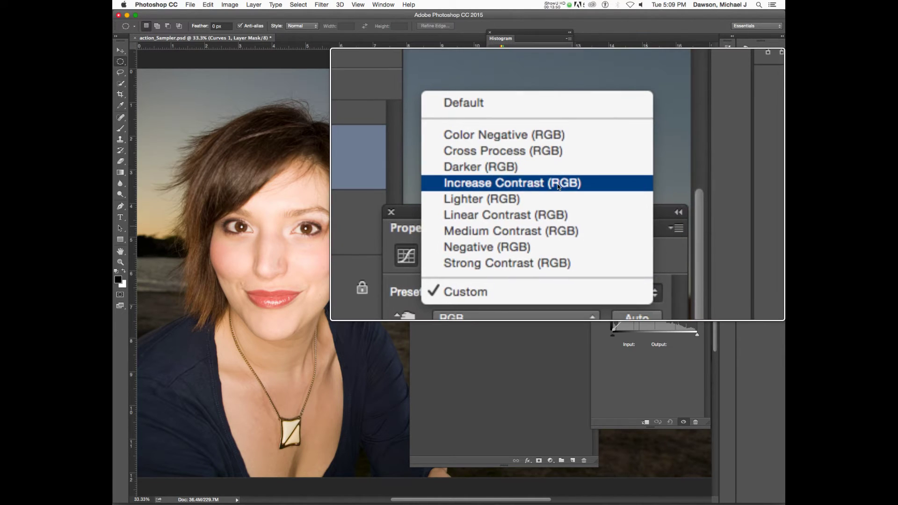
click(558, 167)
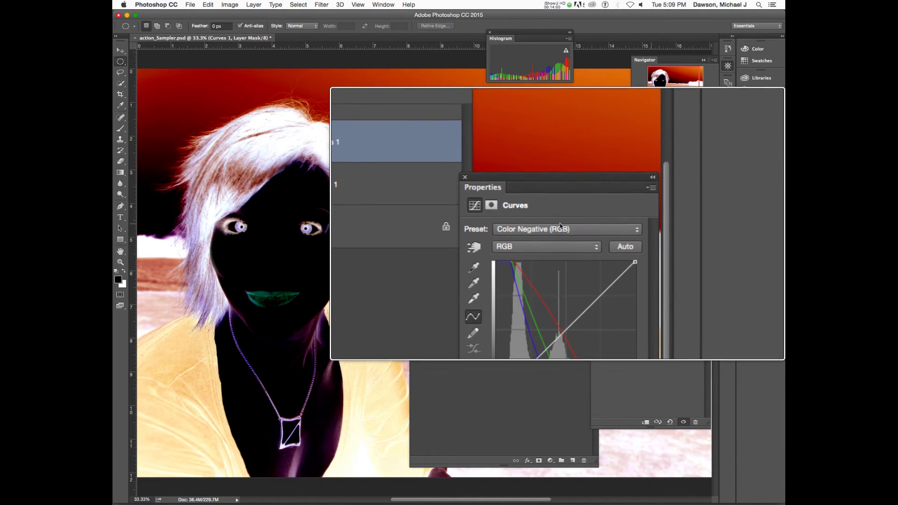
click(561, 228)
click(560, 233)
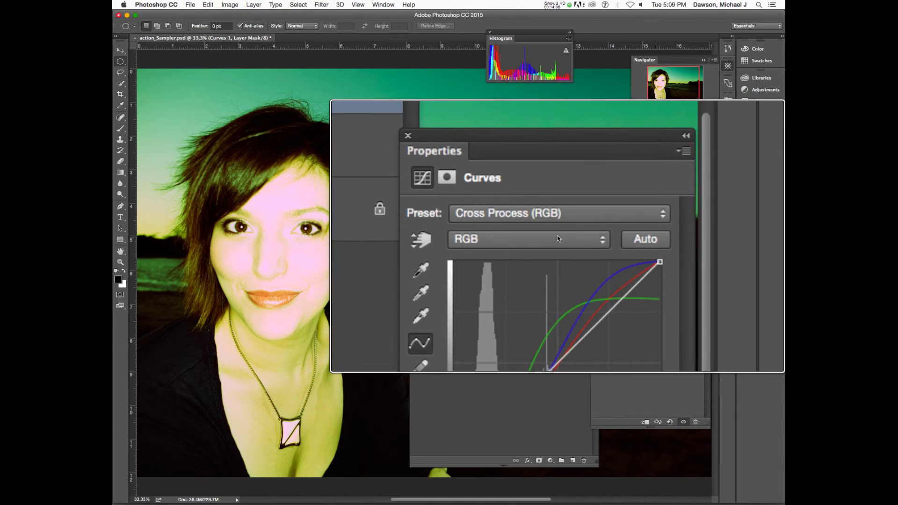
Step: Examine the points of the Cross Process preset's Red channel curve, and return to the composite RGB curve
click(557, 239)
click(557, 242)
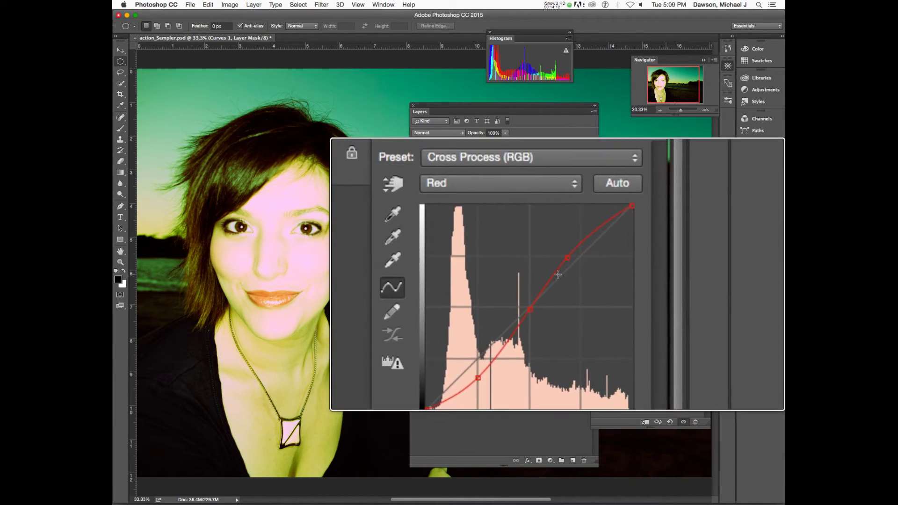
click(567, 257)
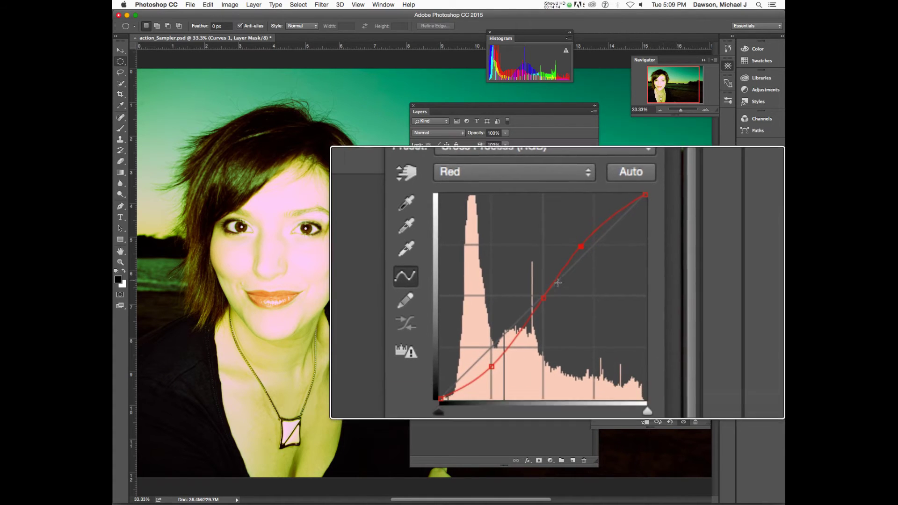
click(544, 297)
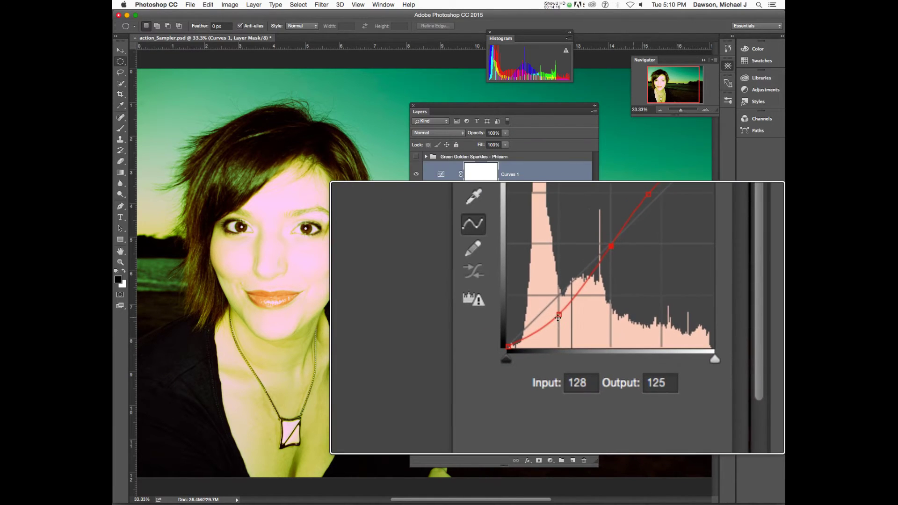
click(643, 228)
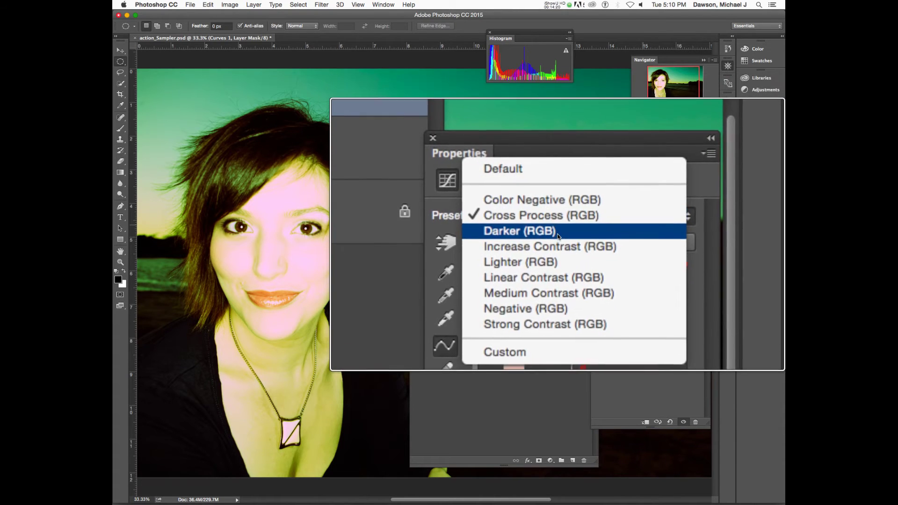
key(Escape)
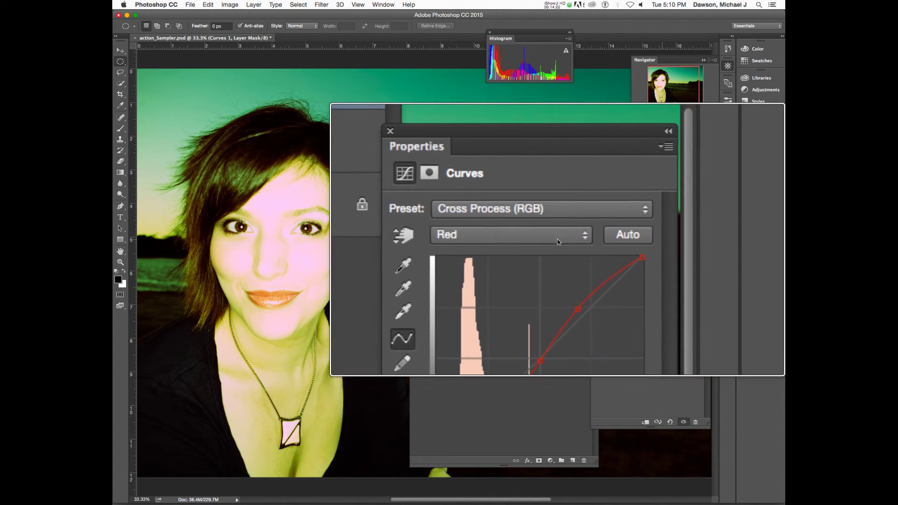
click(557, 239)
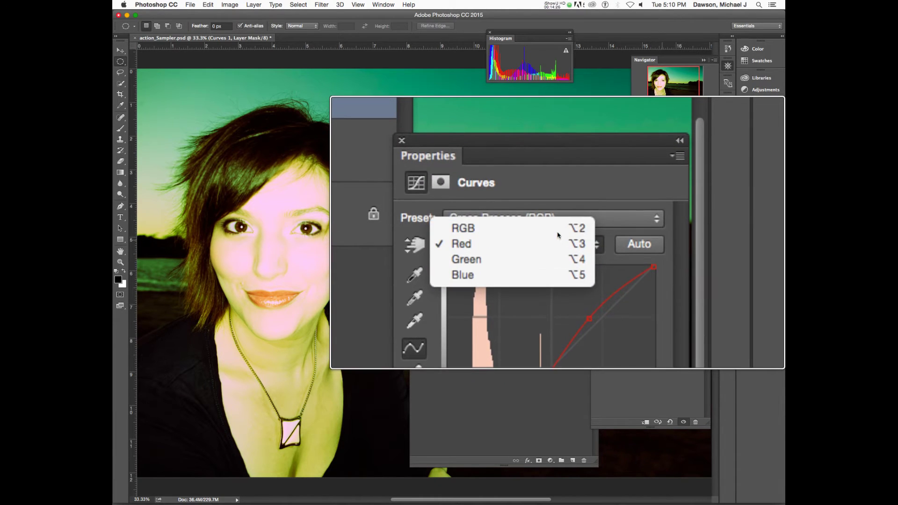
click(558, 235)
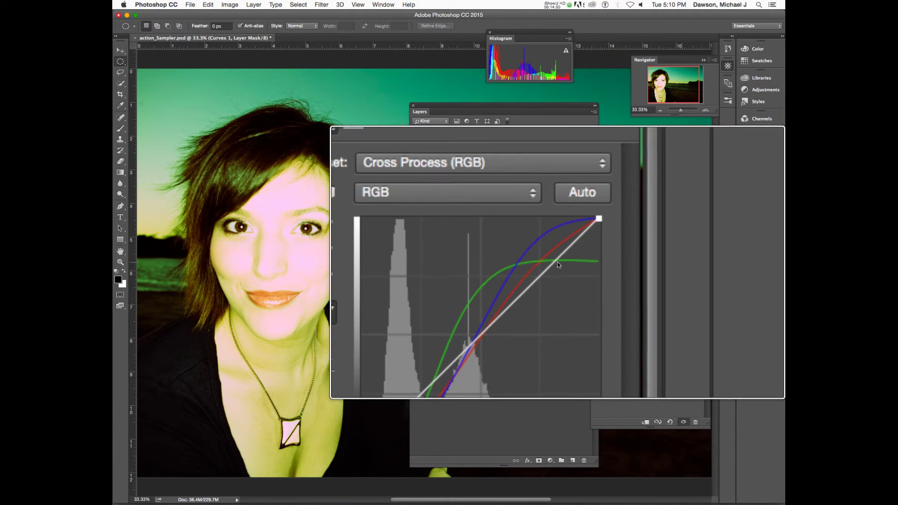
Step: Try the Darker (RGB), Increase Contrast (RGB) and Linear Contrast (RGB) presets on the Curves adjustment
click(557, 225)
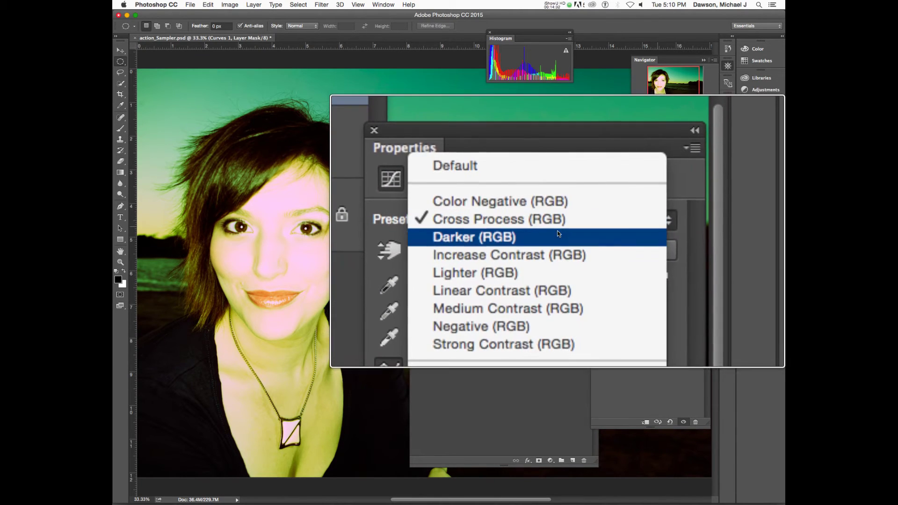
click(557, 234)
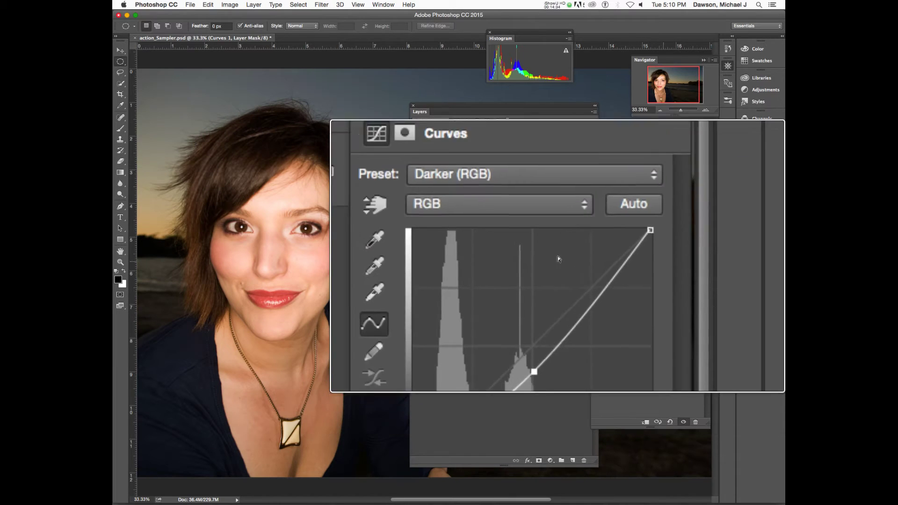
click(557, 226)
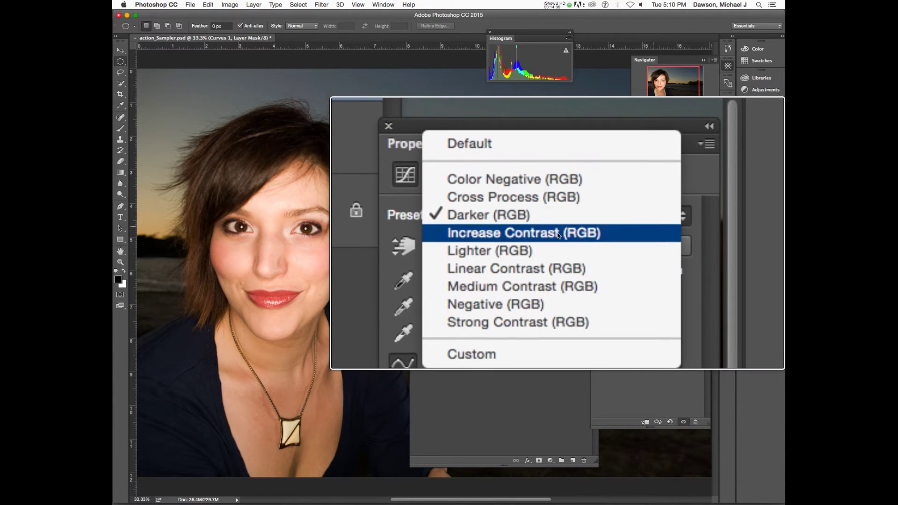
click(557, 234)
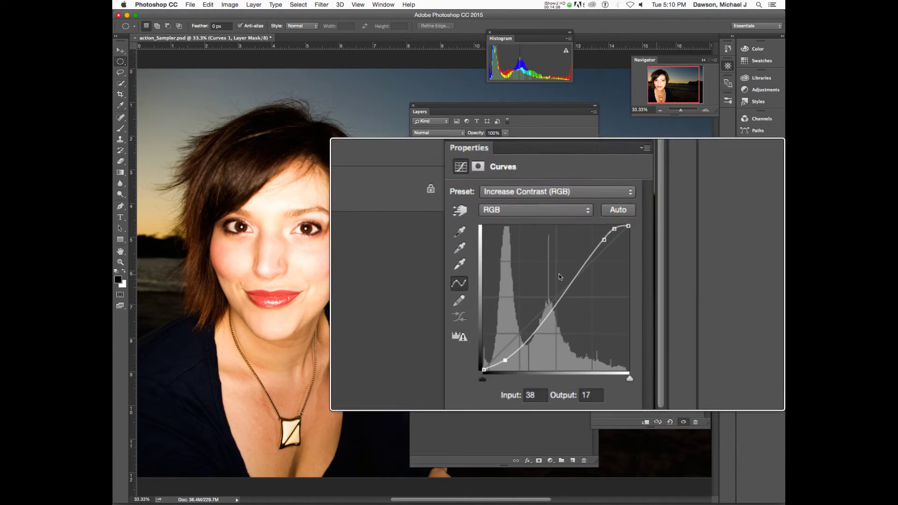
click(558, 223)
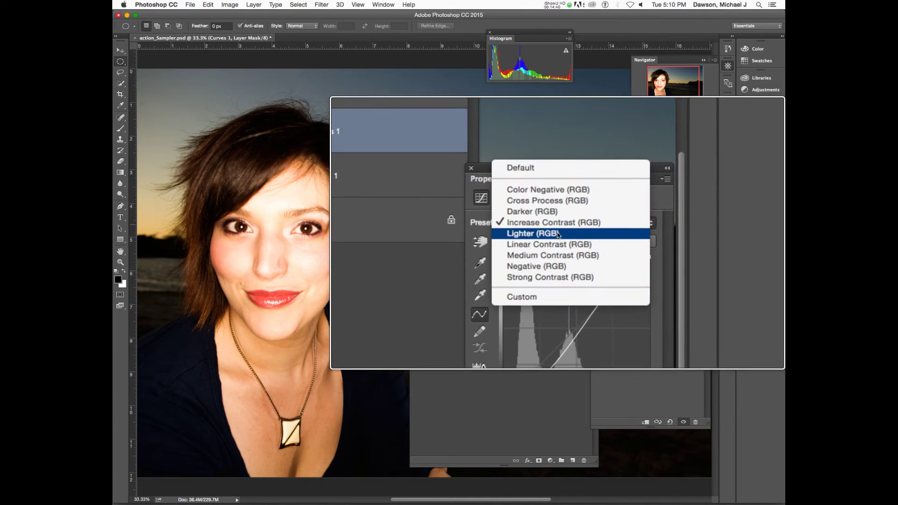
click(557, 244)
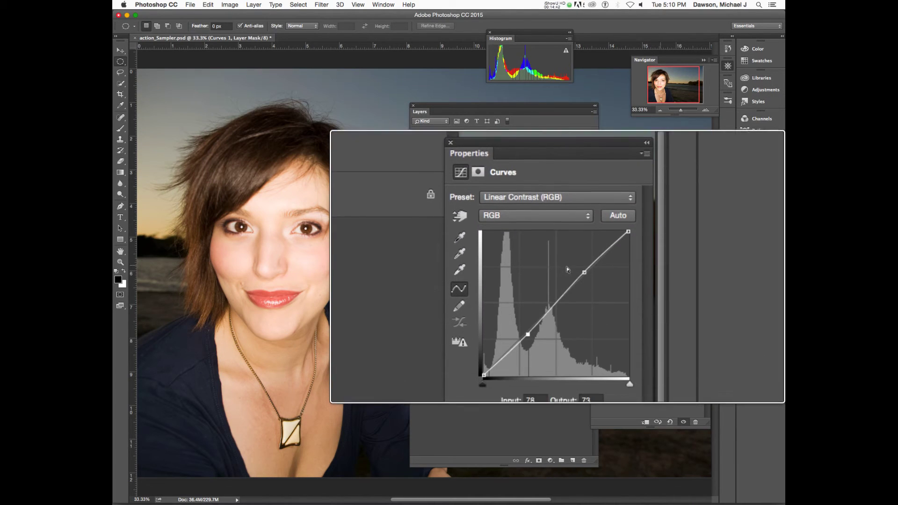
Step: Try a steeper S-shaped RGB curve by raising its highlight point and lowering its shadow point
drag(584, 272, 580, 265)
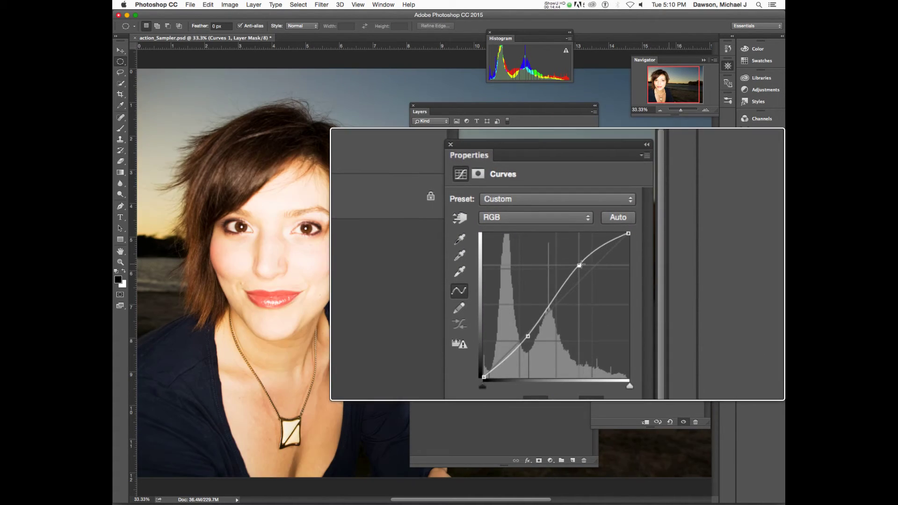
drag(527, 336, 528, 345)
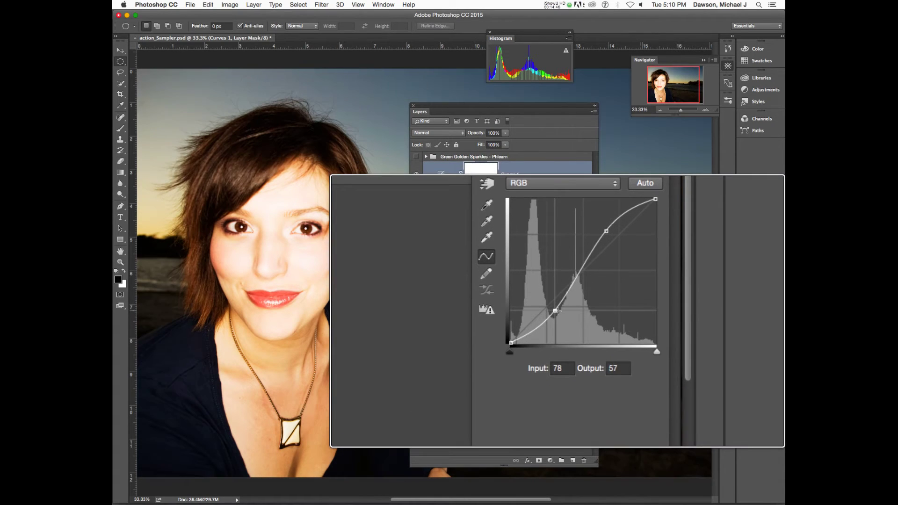
drag(557, 311, 557, 312)
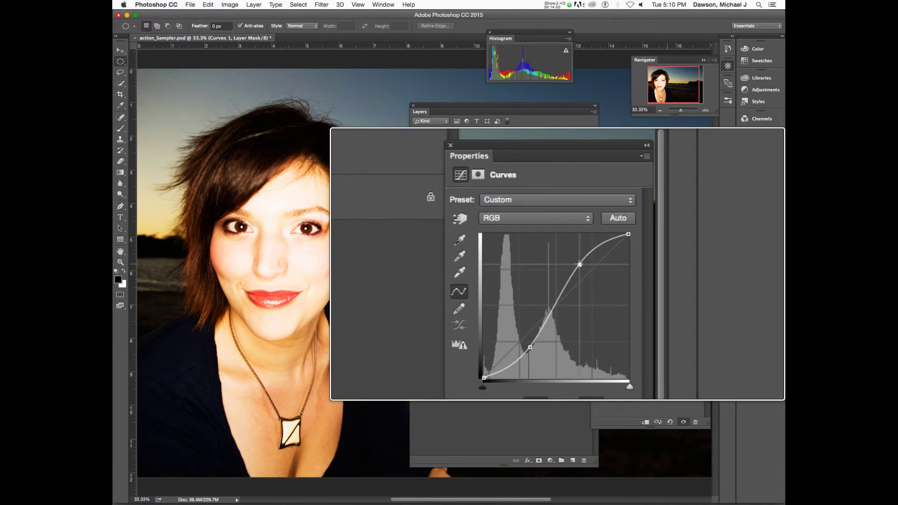
drag(578, 266, 578, 263)
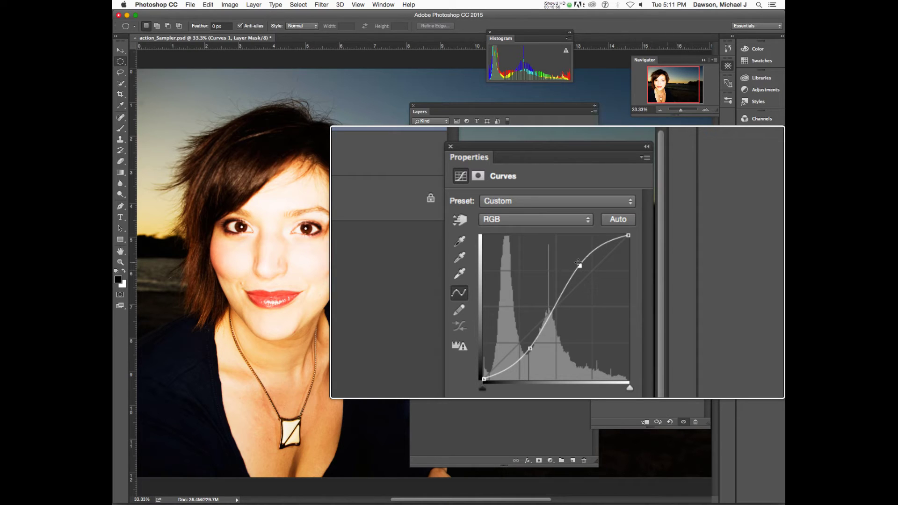
Step: Remove the highlight and shadow points to restore the straight RGB curve
drag(600, 246, 702, 254)
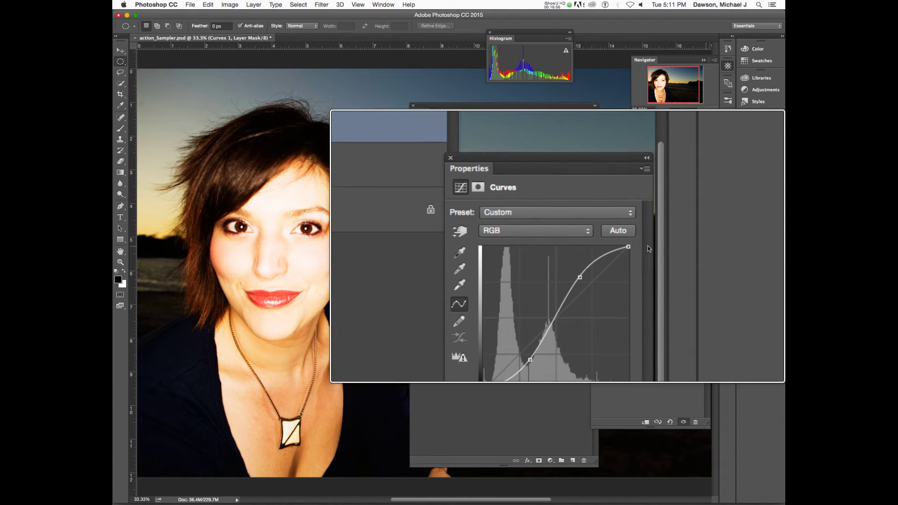
drag(580, 264, 664, 262)
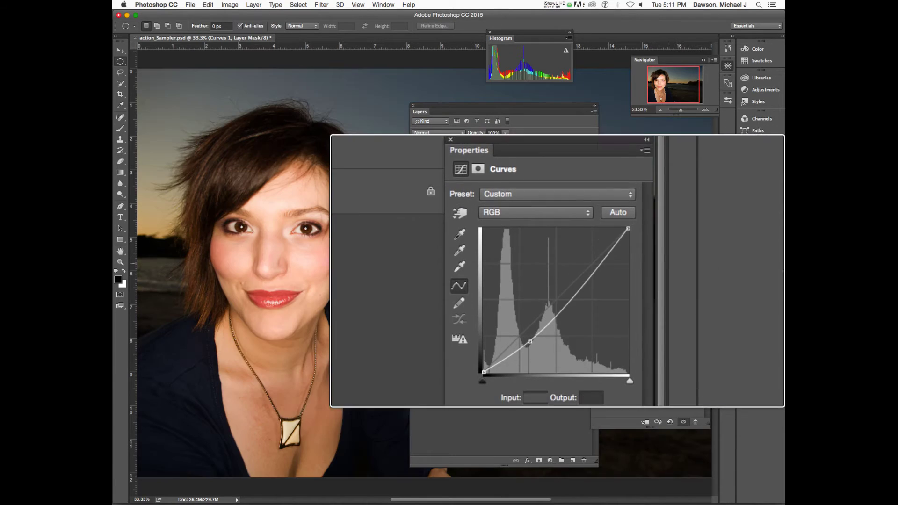
drag(558, 312, 669, 313)
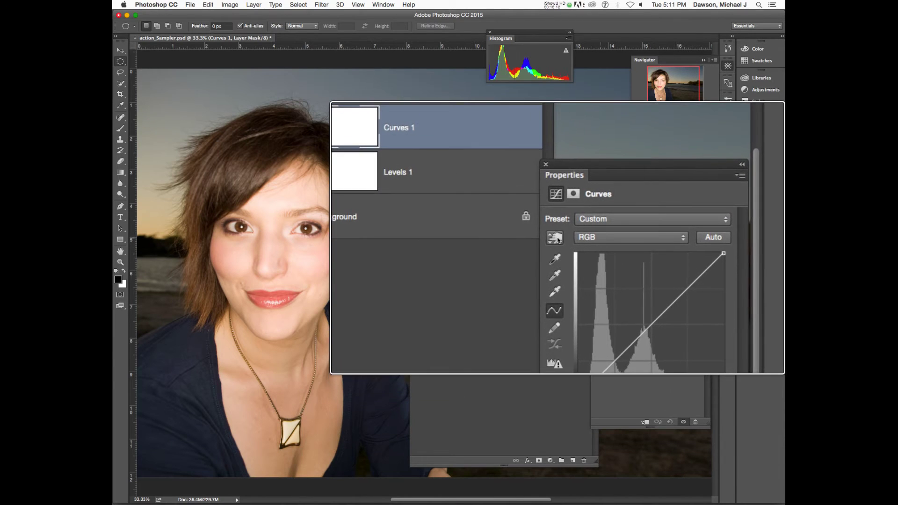
Step: Darken the forehead tones with the on-image adjustment tool, taking the curve point at input 221 to output 201
click(556, 238)
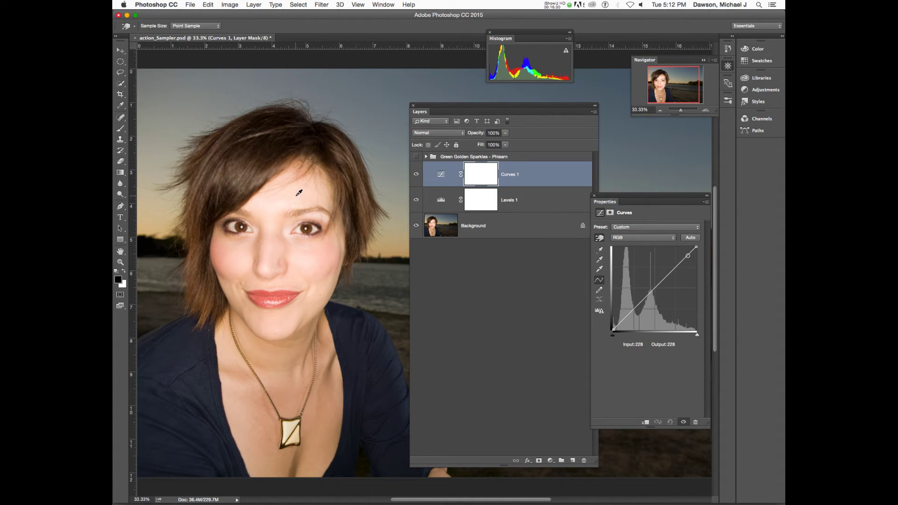
drag(296, 192, 301, 203)
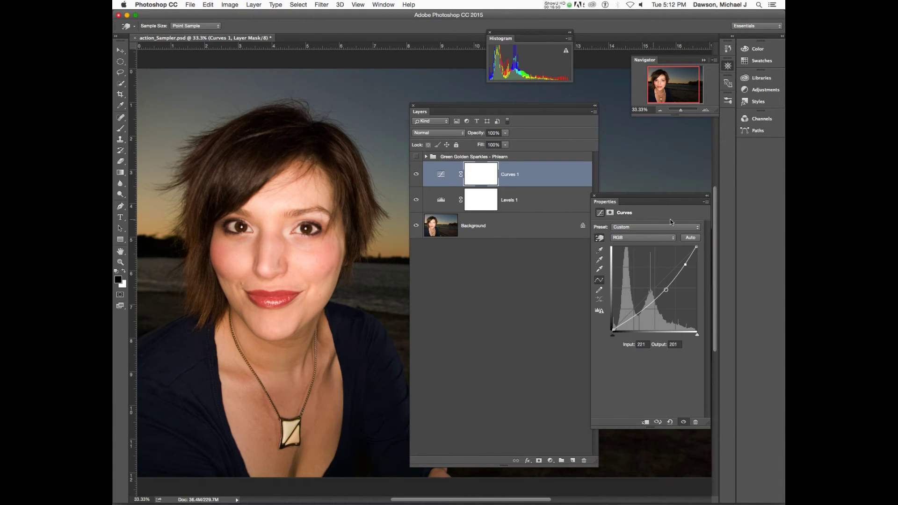
Step: Delete the Levels 1 adjustment layer and rename the Curves 1 layer as darkenslightlyu
drag(440, 202, 584, 461)
click(441, 175)
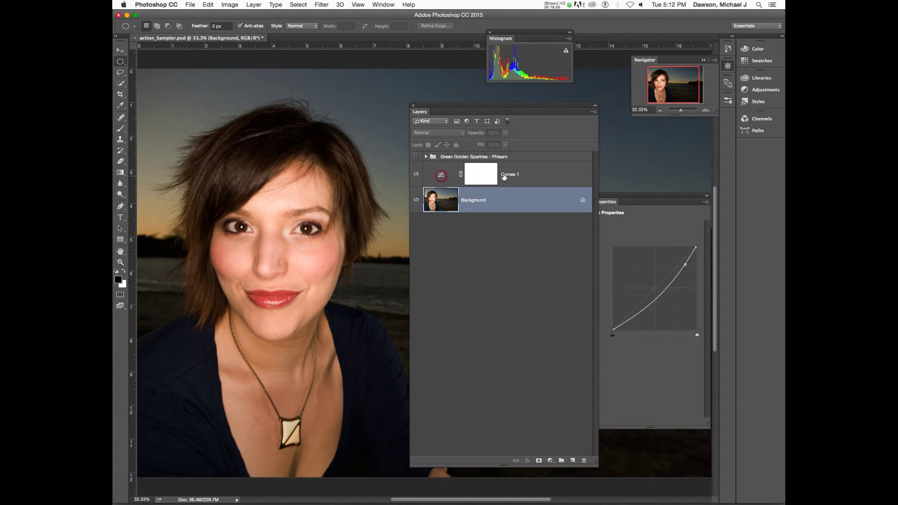
click(509, 175)
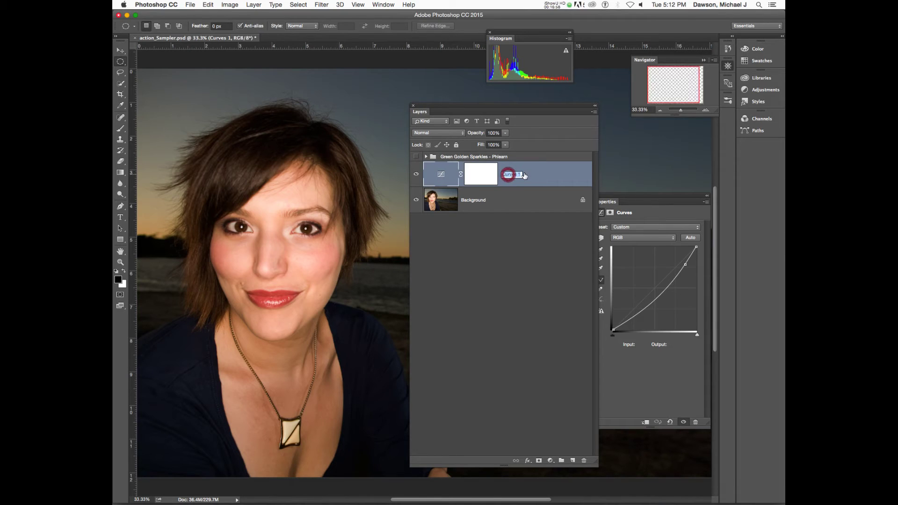
double_click(509, 175)
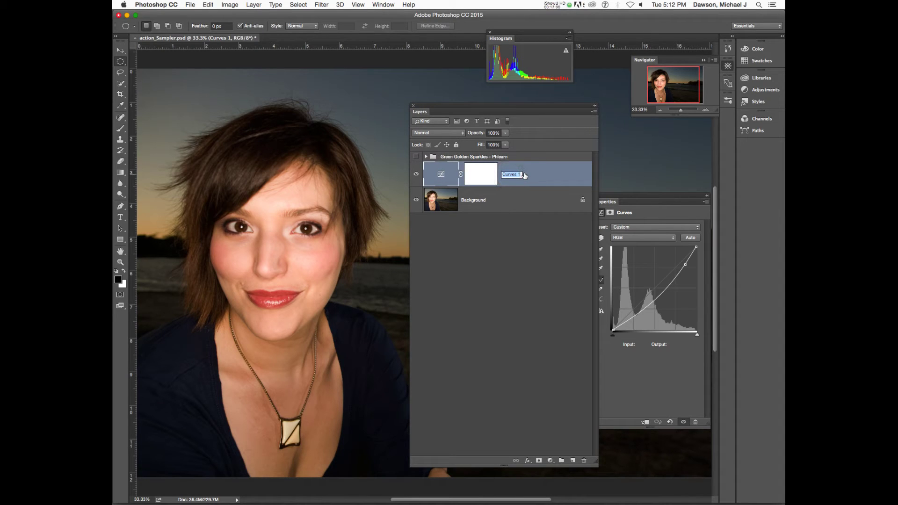
text(Carkenslgith)
text(lightlyu)
key(Return)
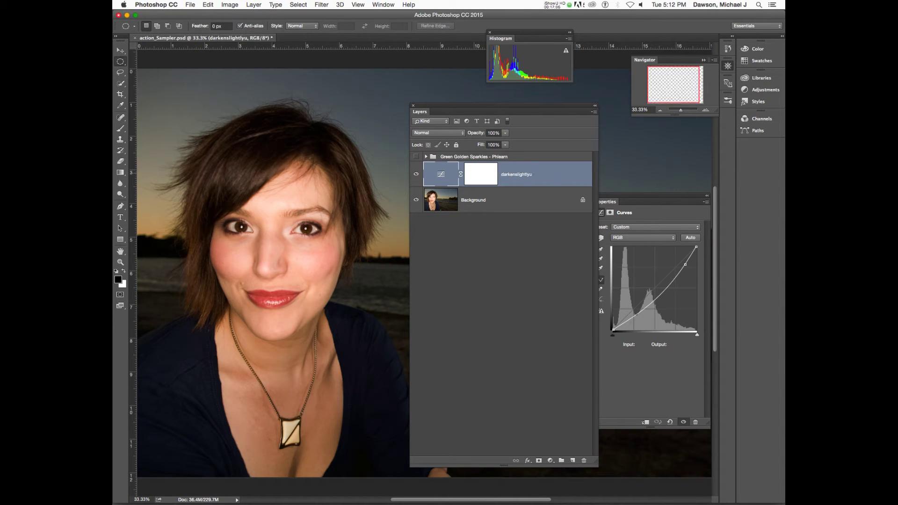
click(450, 175)
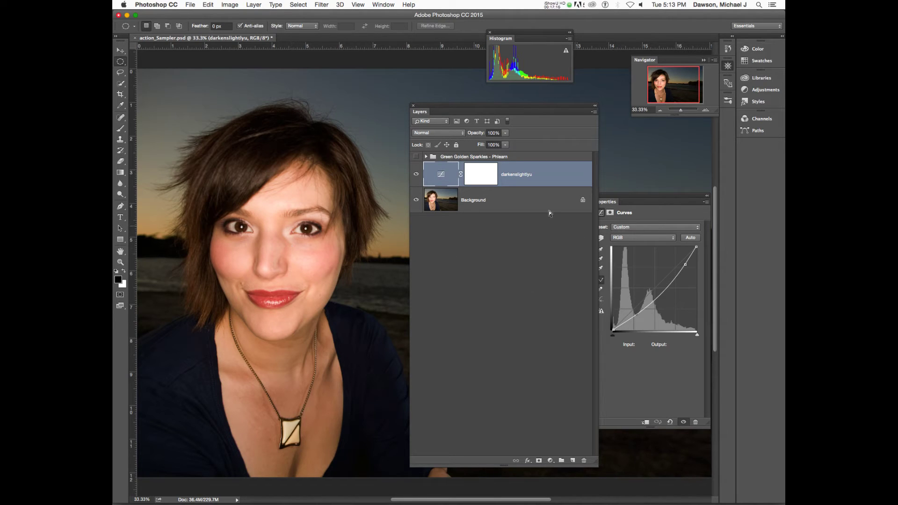
click(445, 176)
click(551, 462)
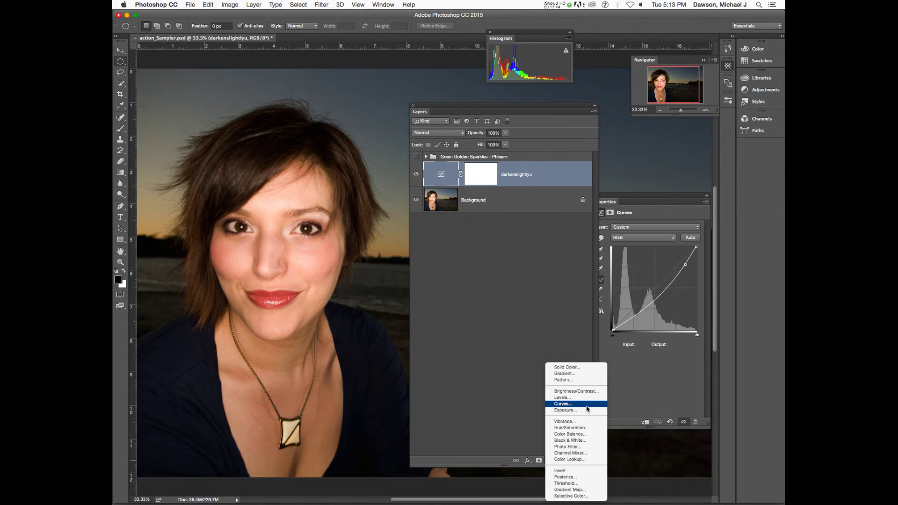
click(653, 401)
click(513, 318)
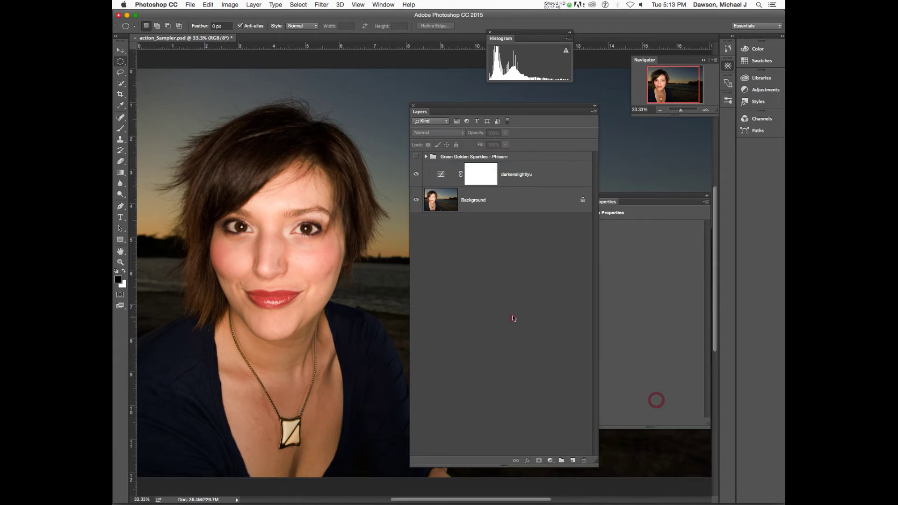
Step: Add a Levels adjustment layer directly above the Background layer
click(439, 175)
click(442, 204)
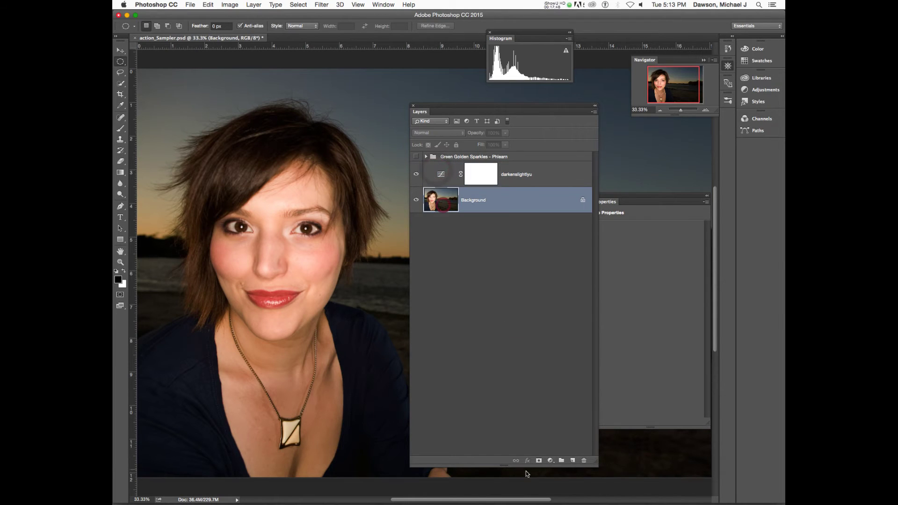
click(550, 461)
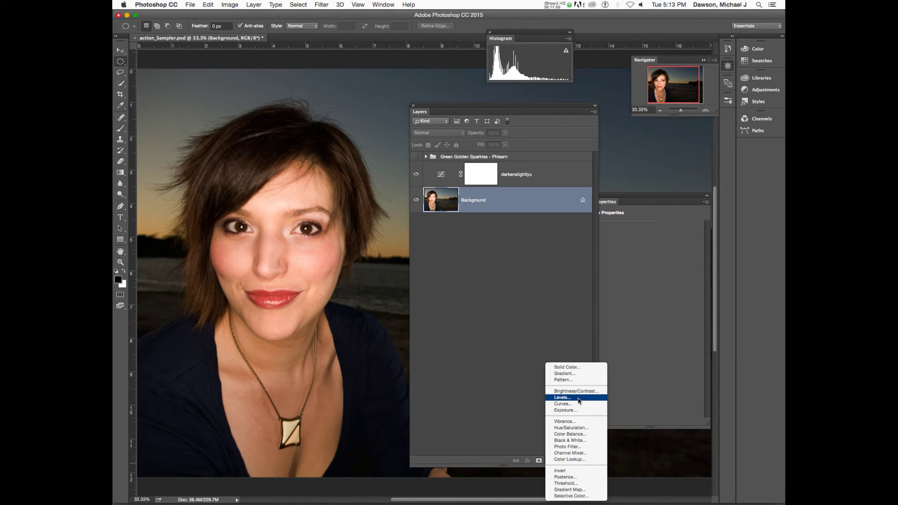
click(579, 398)
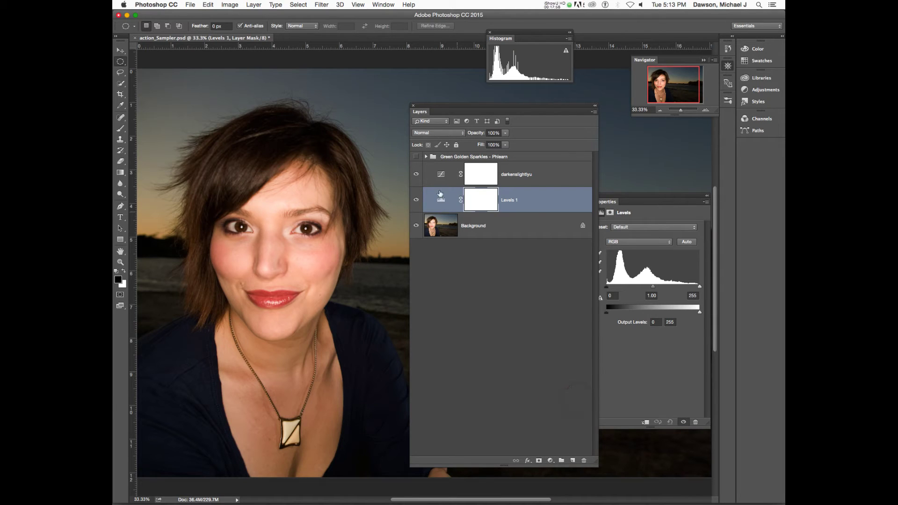
Step: Expand the Green Golden Sparkles - Phlearn group and show the green channel in the Levels 1 adjustment
click(426, 157)
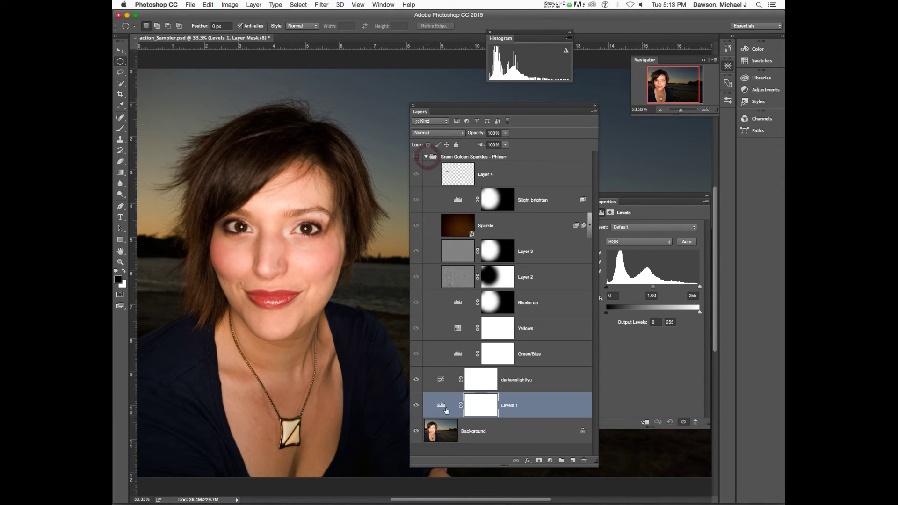
drag(446, 410, 457, 351)
click(642, 241)
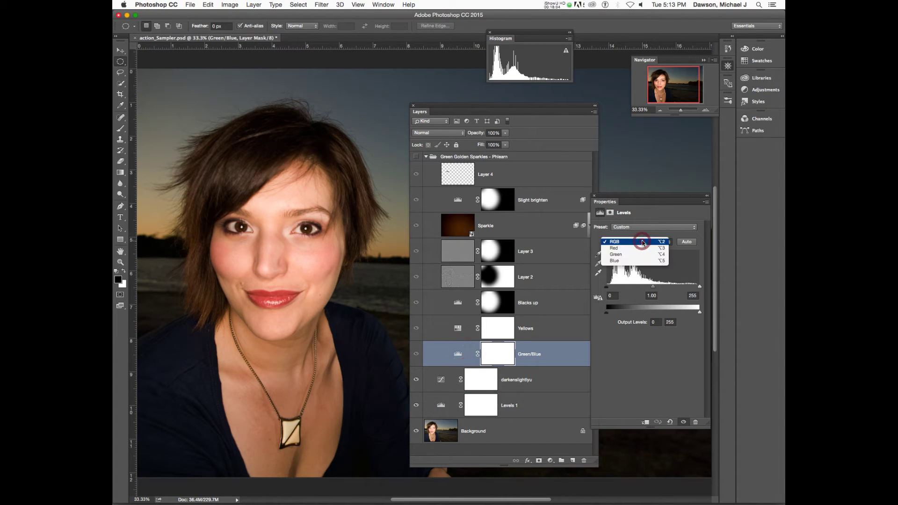
click(438, 406)
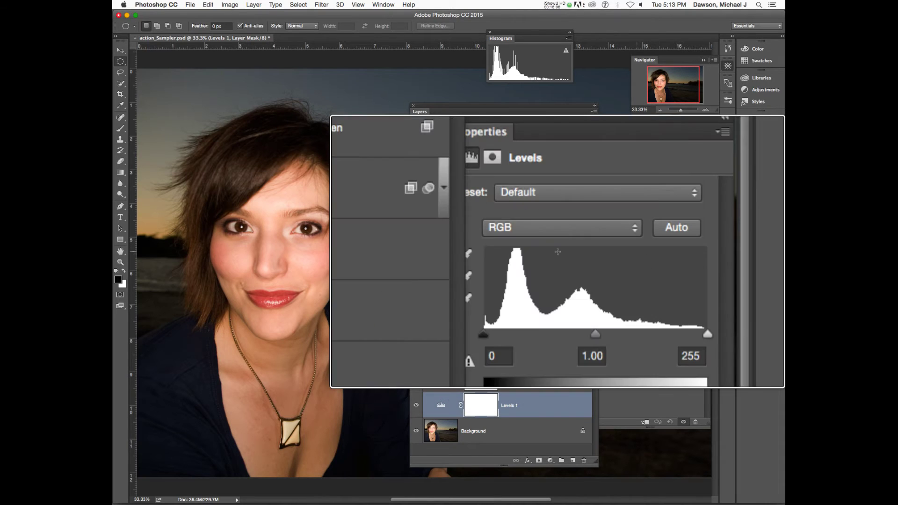
click(557, 240)
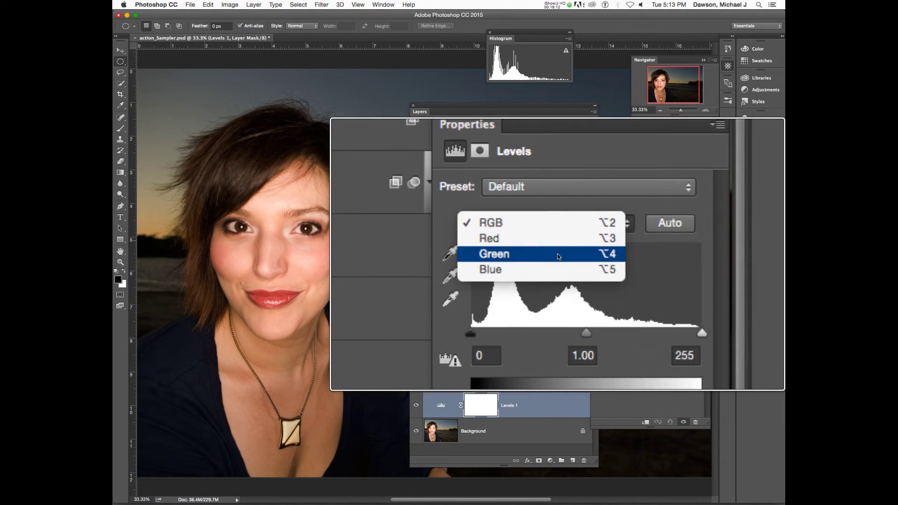
click(557, 253)
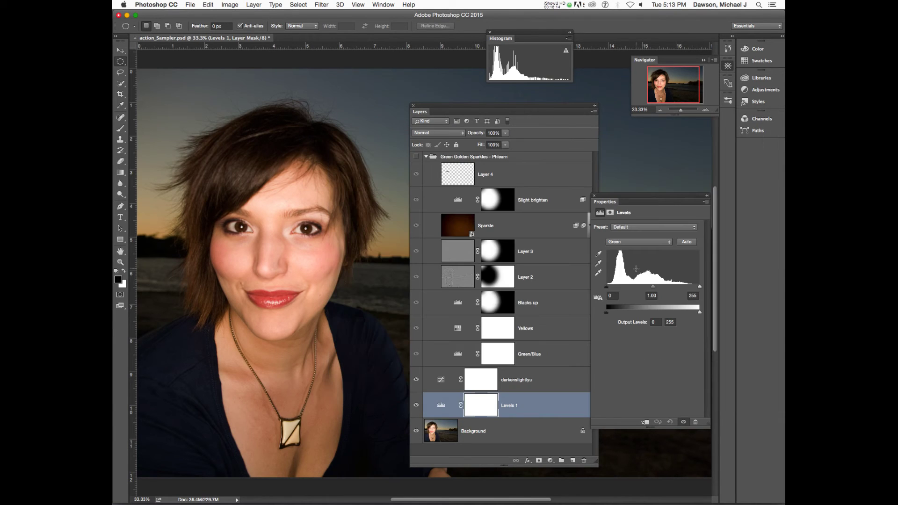
Step: Set the green channel output levels of the Green/Blue adjustment layer to 26 and 239
click(458, 354)
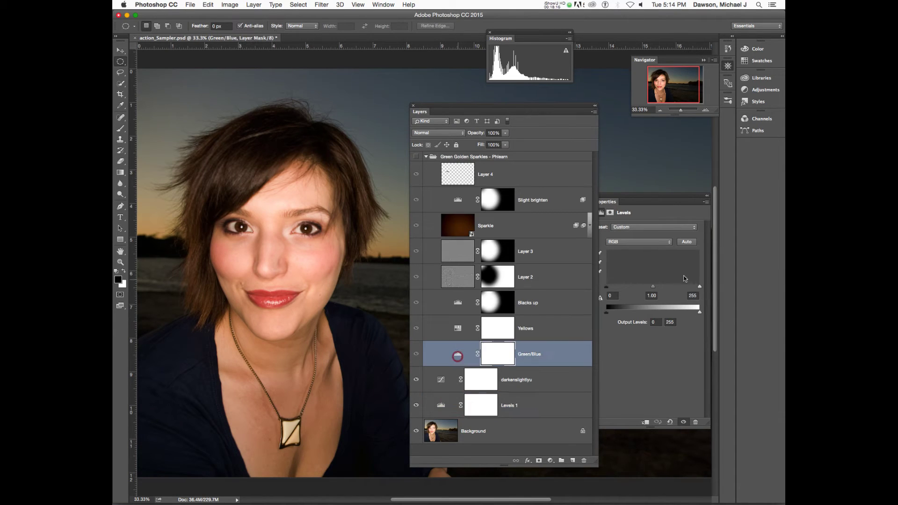
click(640, 246)
click(639, 254)
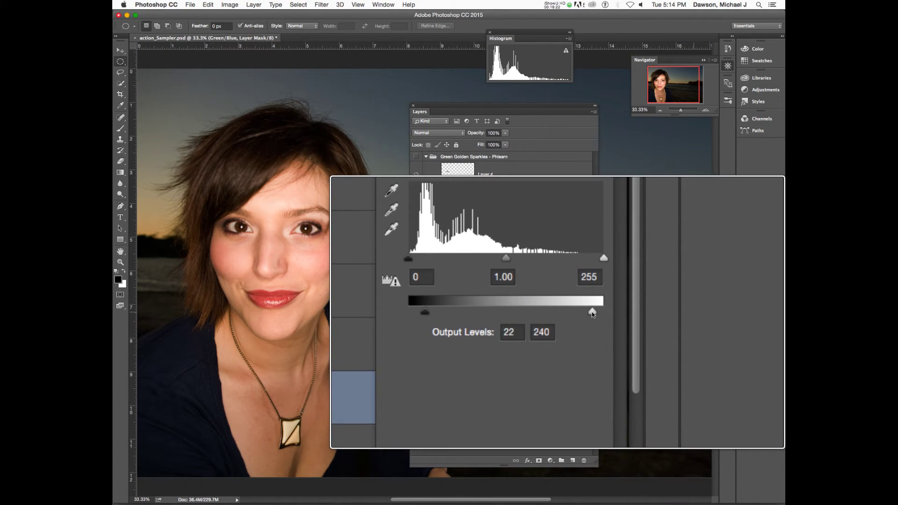
drag(588, 313, 592, 314)
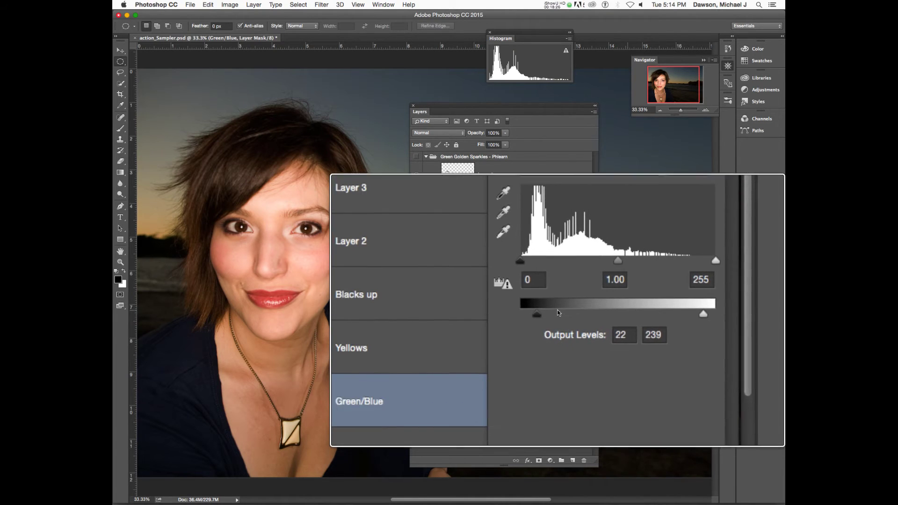
drag(557, 314, 560, 314)
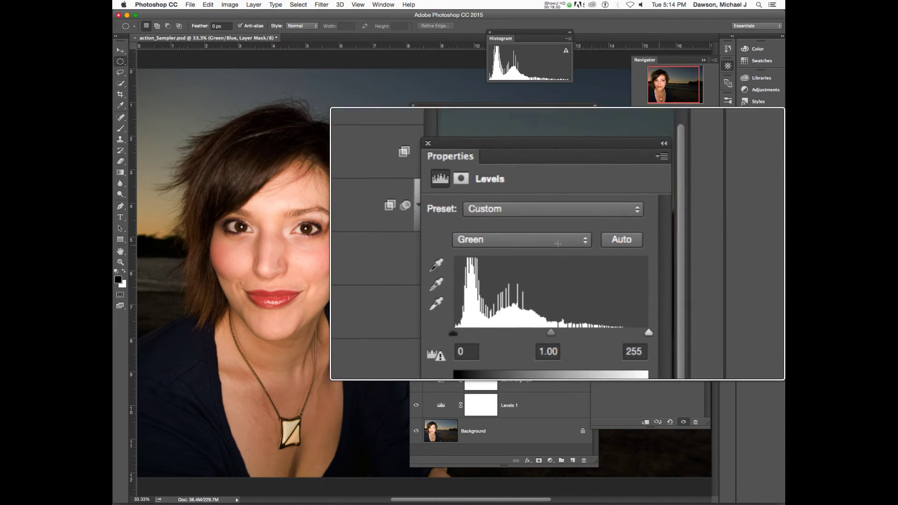
click(557, 243)
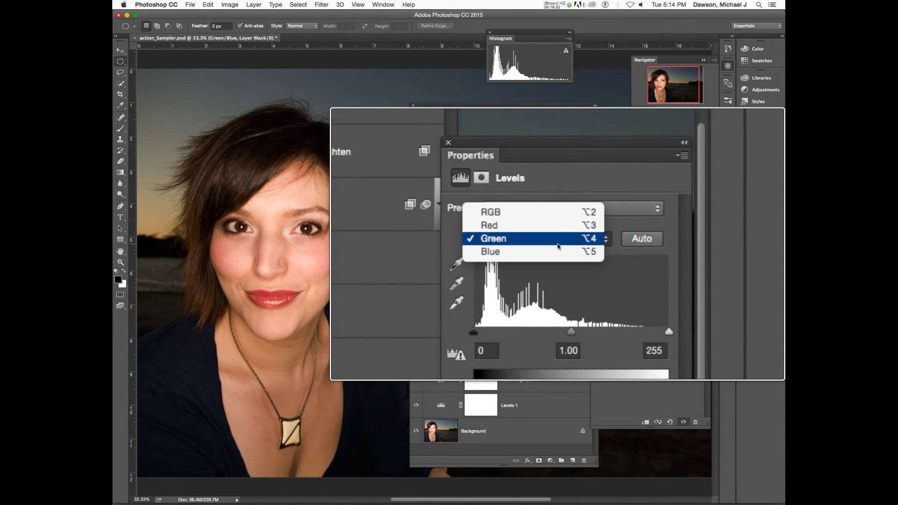
click(557, 243)
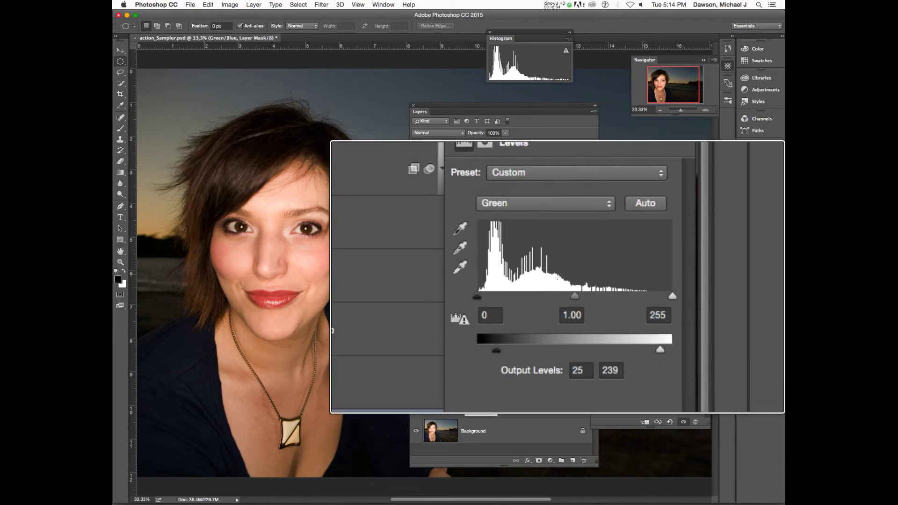
drag(557, 313, 559, 312)
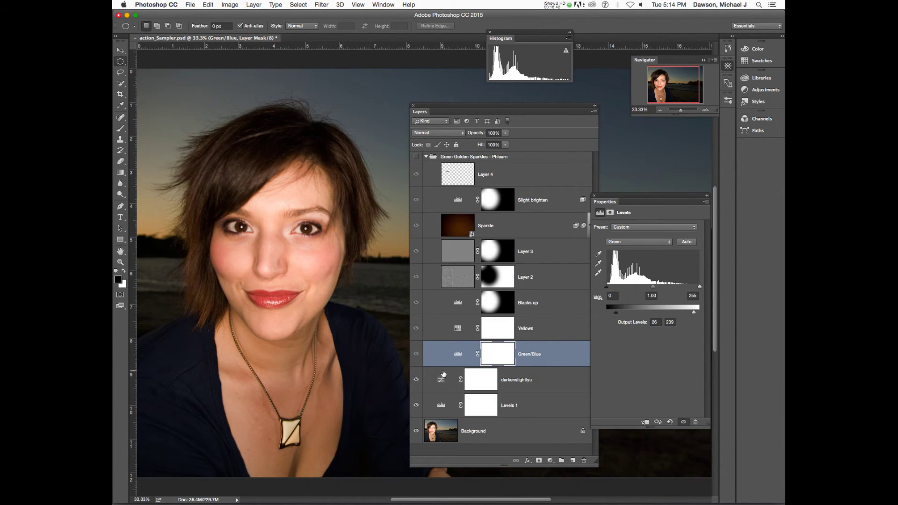
Step: Set the green channel output levels of the Levels 1 adjustment to 26 and 230
click(441, 405)
click(640, 242)
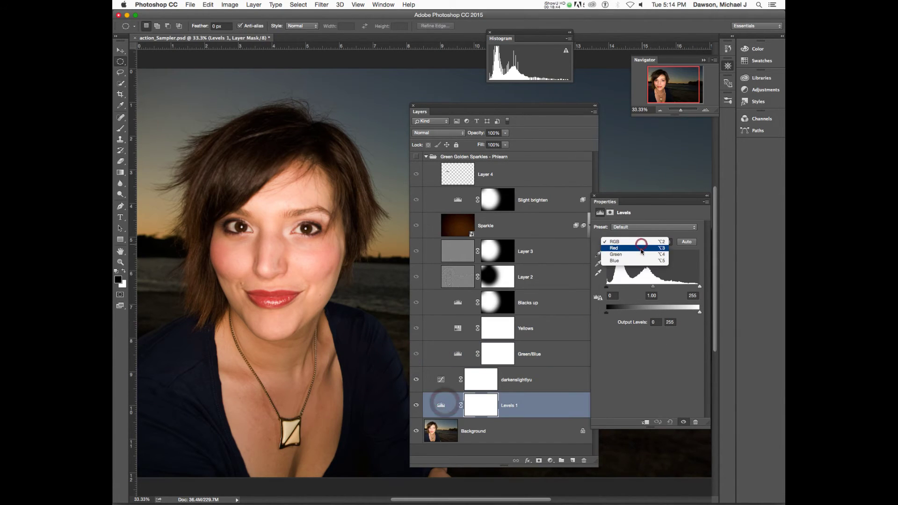
click(640, 254)
drag(607, 312, 616, 313)
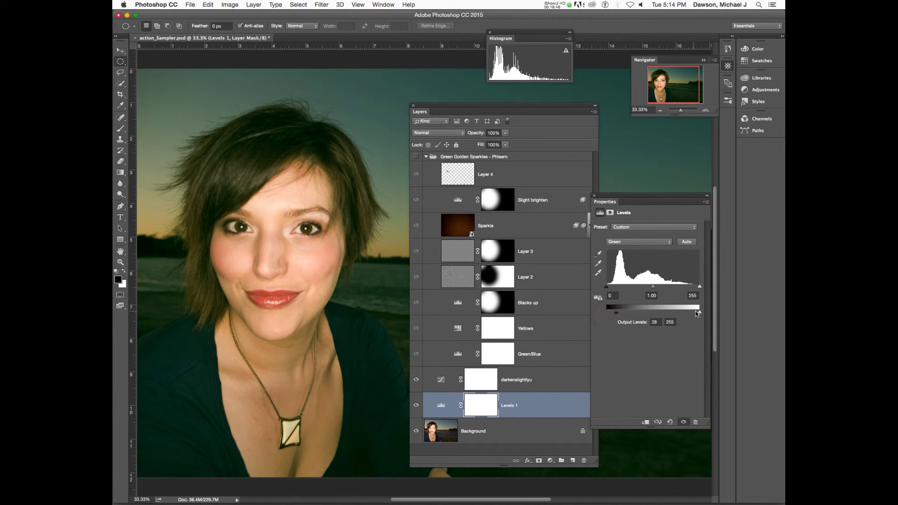
drag(698, 312, 690, 315)
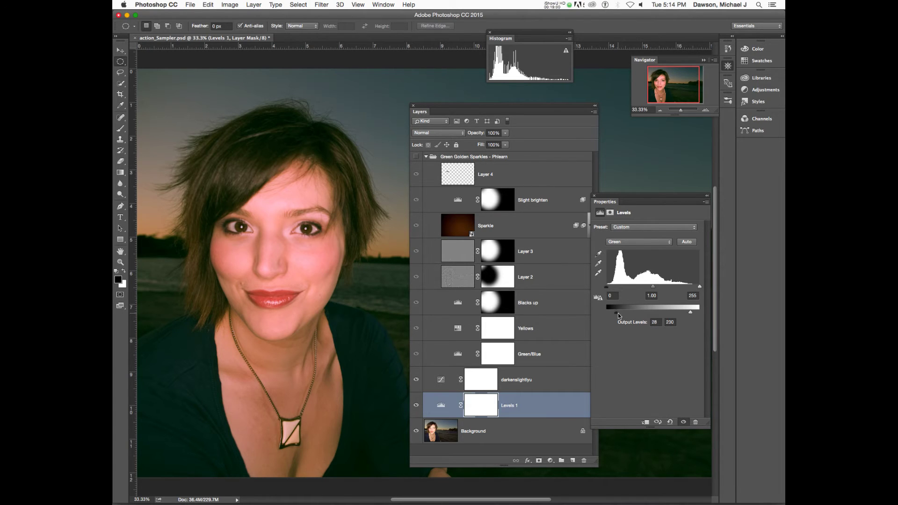
drag(619, 315, 615, 315)
click(689, 311)
Step: Check the blue channel of Levels 1 and nudge the white output level in the Green/Blue layer's blue channel
click(625, 242)
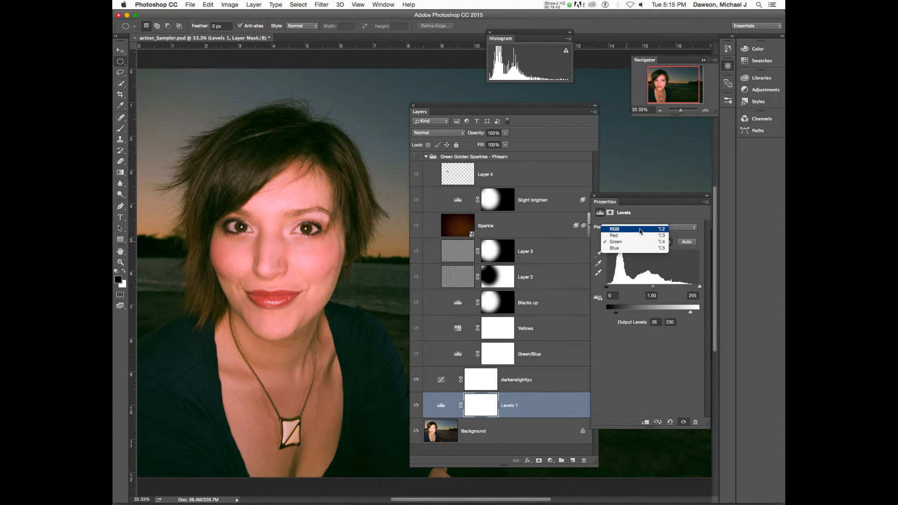
click(640, 229)
click(649, 242)
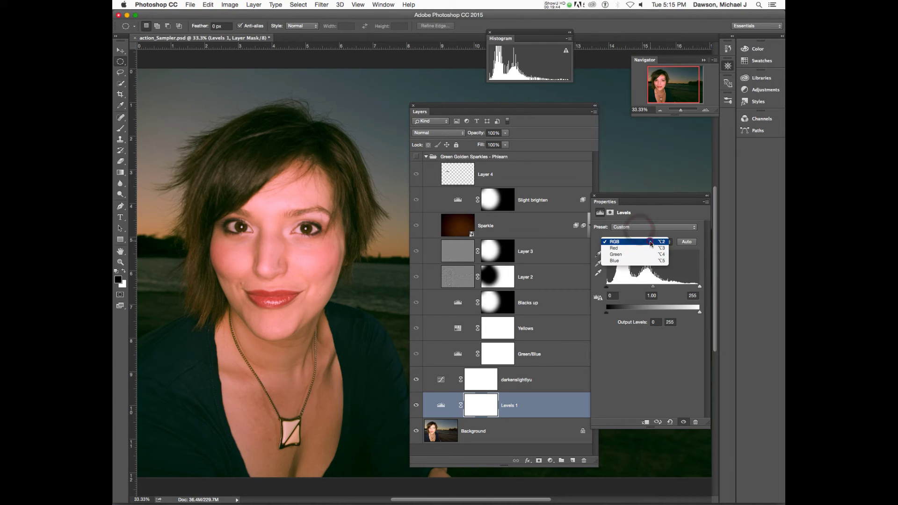
click(645, 261)
click(455, 355)
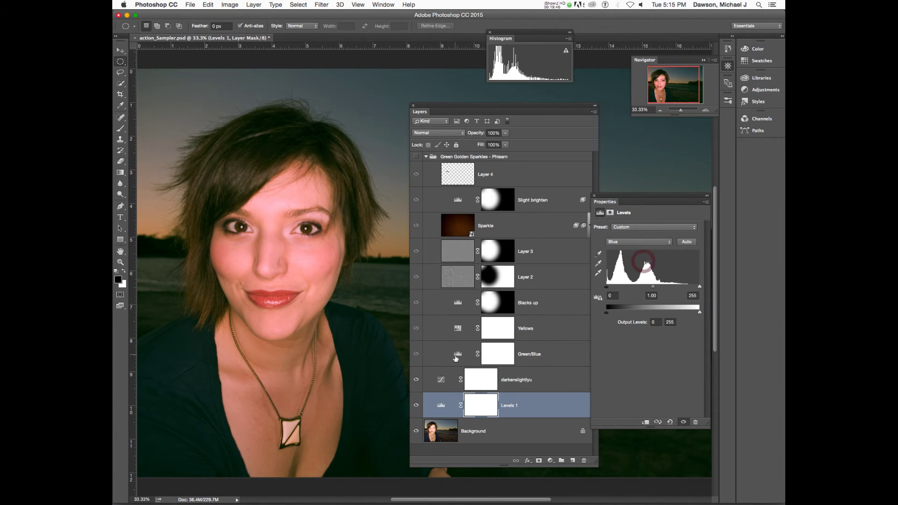
click(654, 242)
click(653, 259)
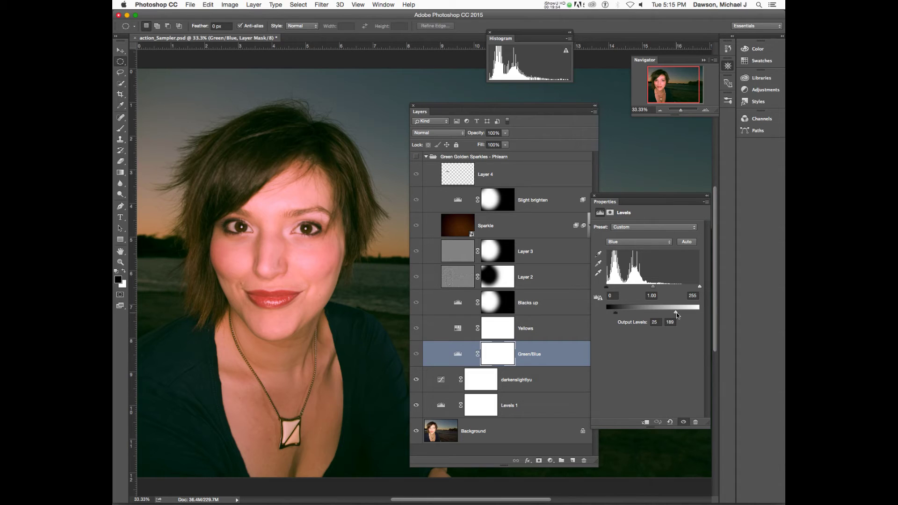
drag(677, 313, 678, 312)
Step: Set the blue channel output levels of the Levels 1 adjustment to 31 and 177
click(448, 405)
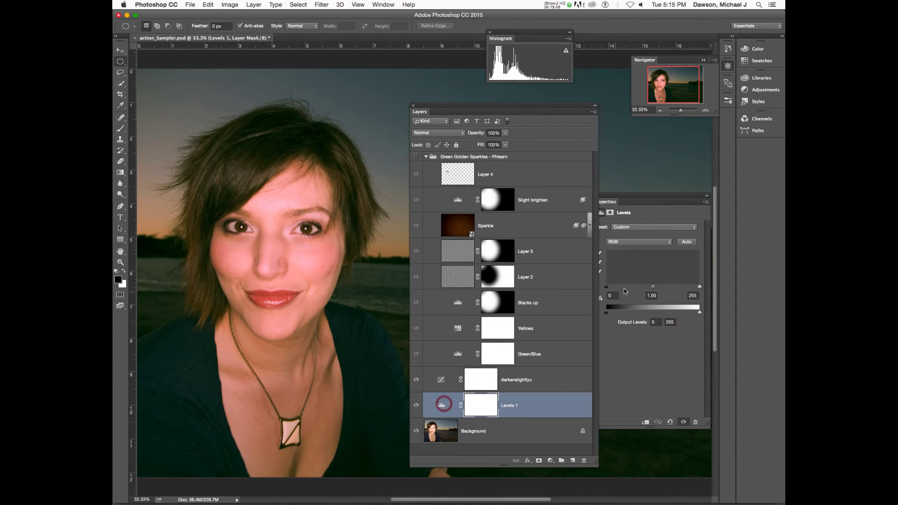
click(642, 243)
click(638, 261)
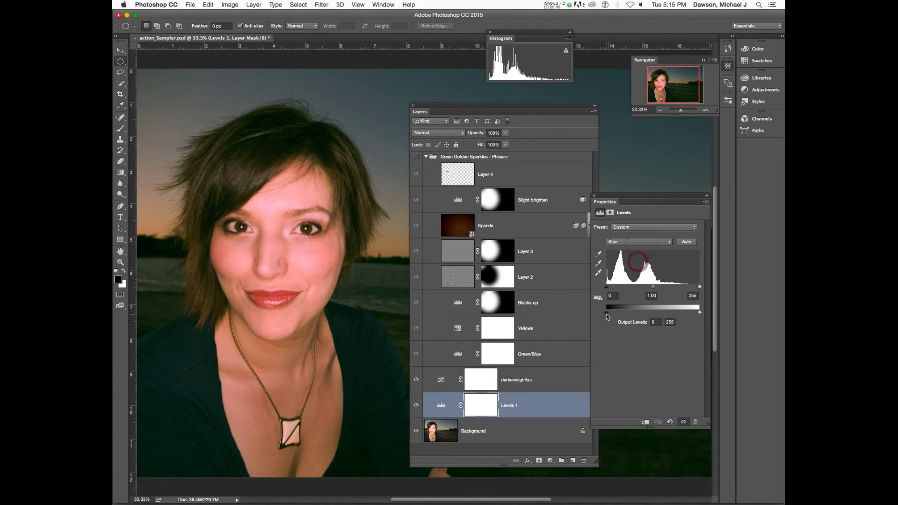
drag(607, 313, 617, 312)
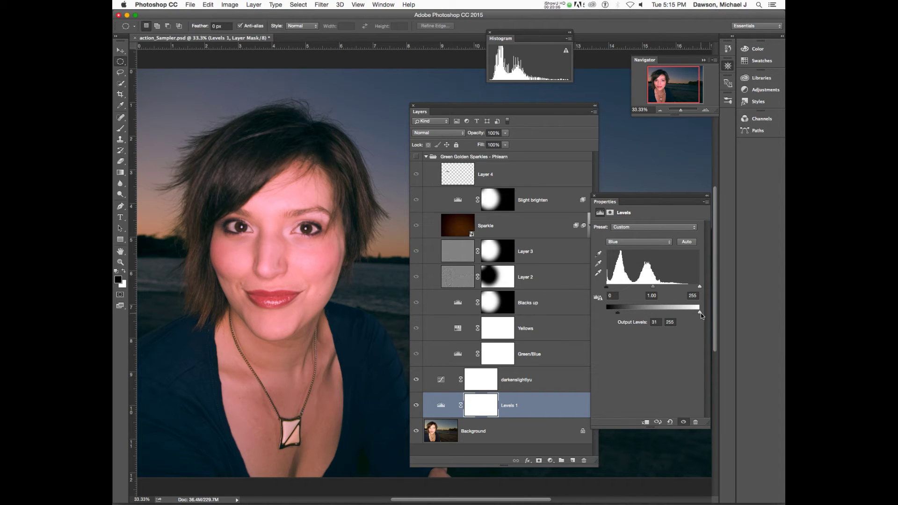
drag(701, 313, 688, 315)
drag(672, 312, 670, 313)
Step: Compare the photo with and without the Levels 1 adjustment by toggling that layer's visibility
click(440, 403)
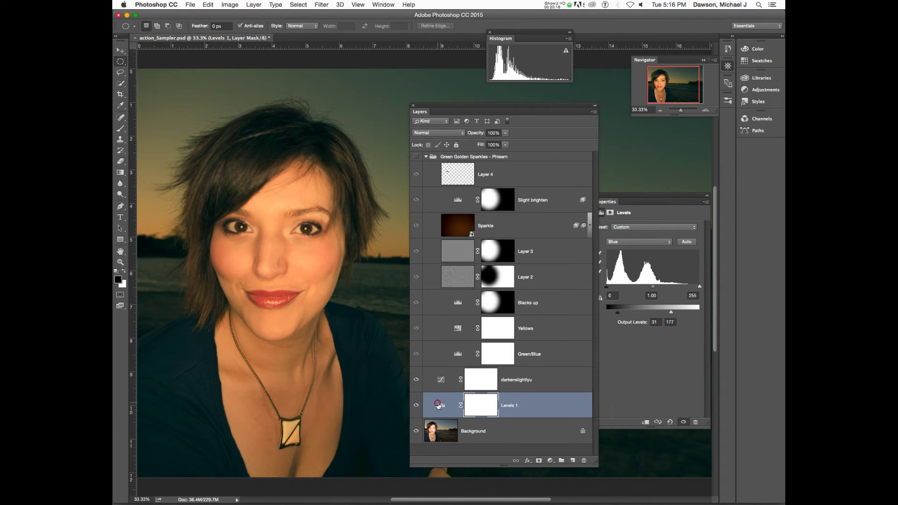
click(415, 406)
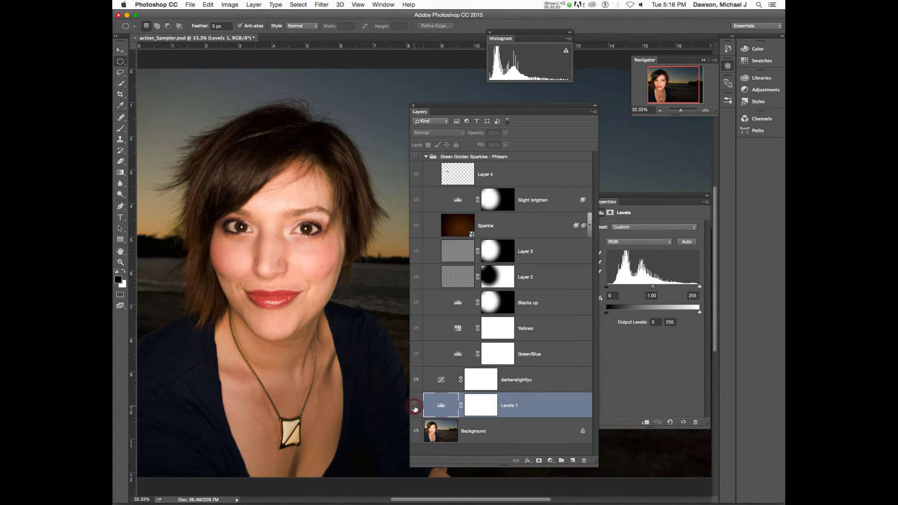
click(415, 407)
click(415, 407)
click(415, 406)
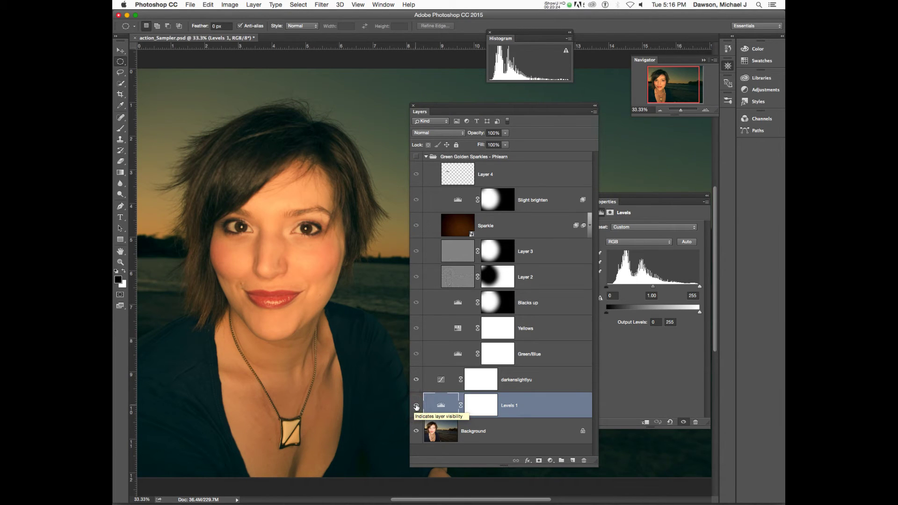
Step: Toggle the Levels 1 layer's visibility several more times to judge its color toning, leaving the layer visible
click(415, 406)
click(416, 406)
click(416, 405)
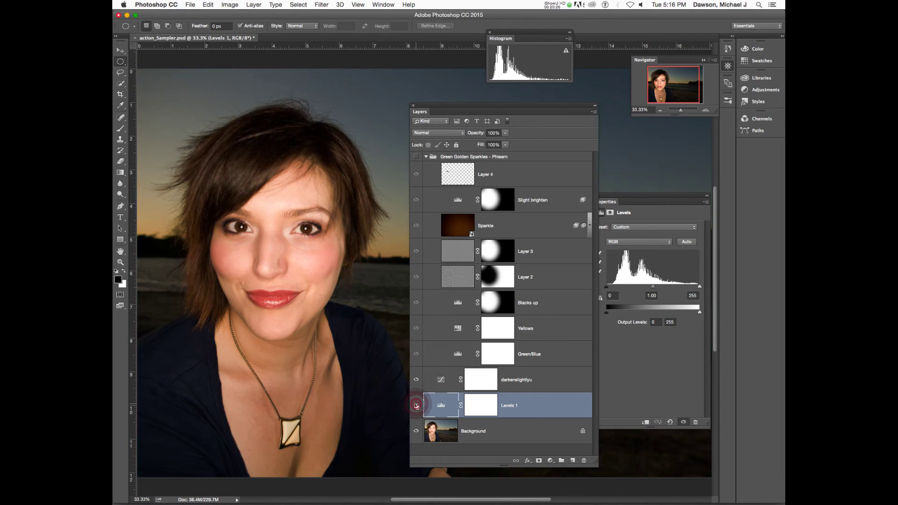
click(416, 406)
click(415, 406)
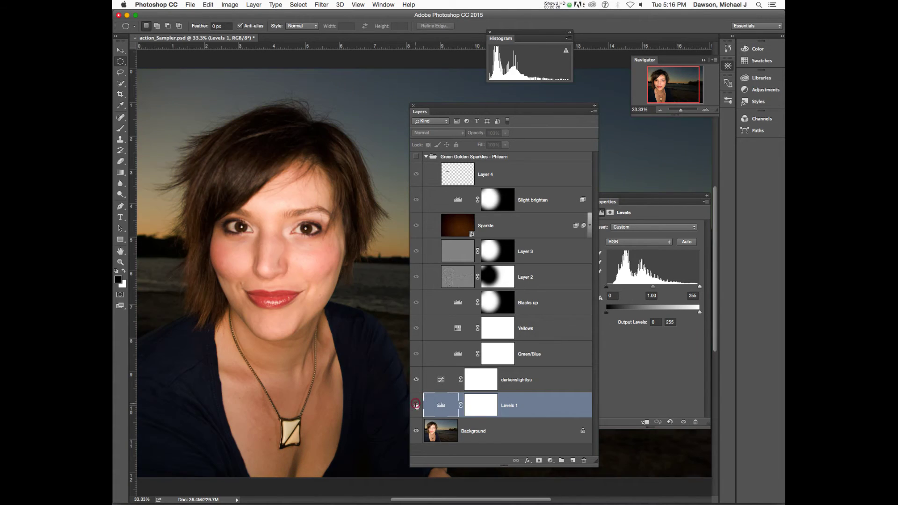
click(416, 405)
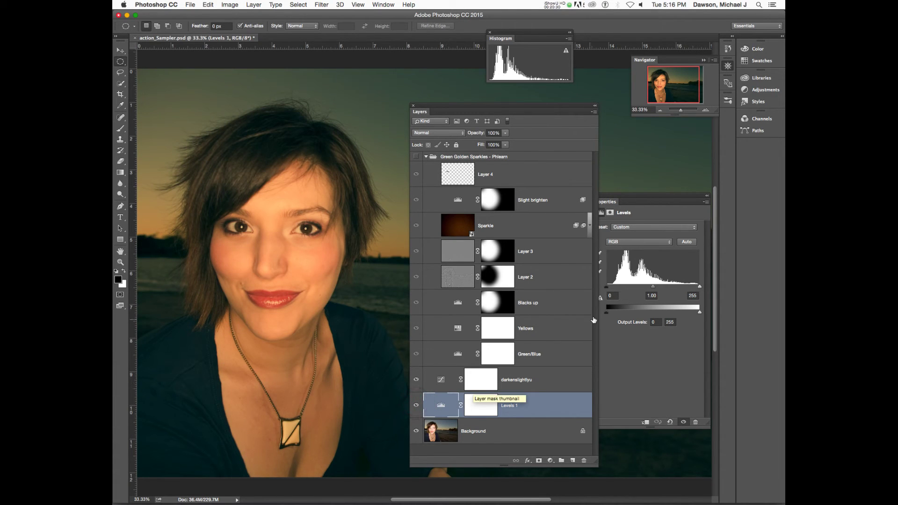
Step: Rearrange the Properties and Layers panels so they no longer overlap, and check the Yellows layer's adjustment type
drag(664, 201, 706, 181)
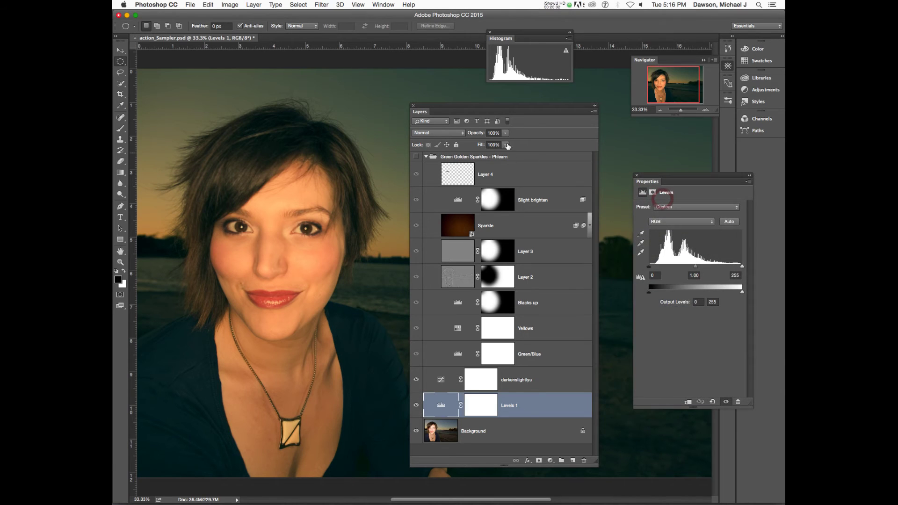
drag(524, 109, 535, 84)
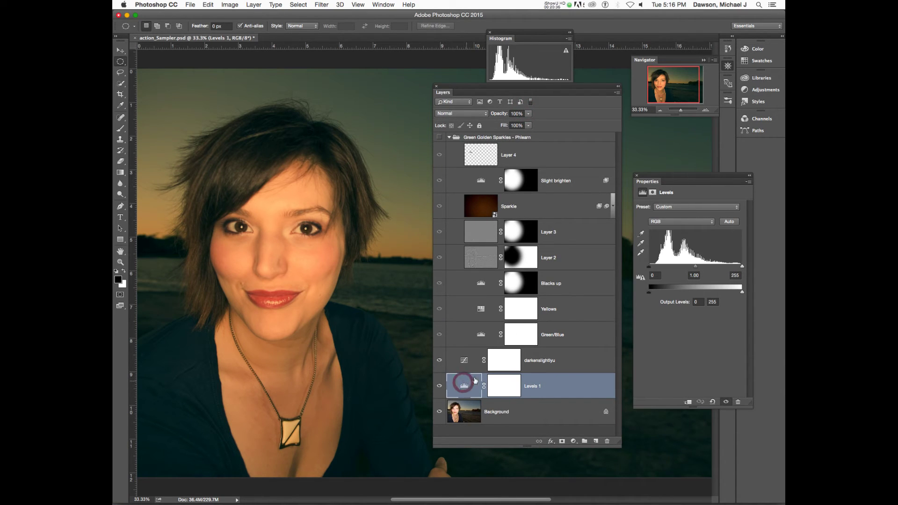
click(473, 308)
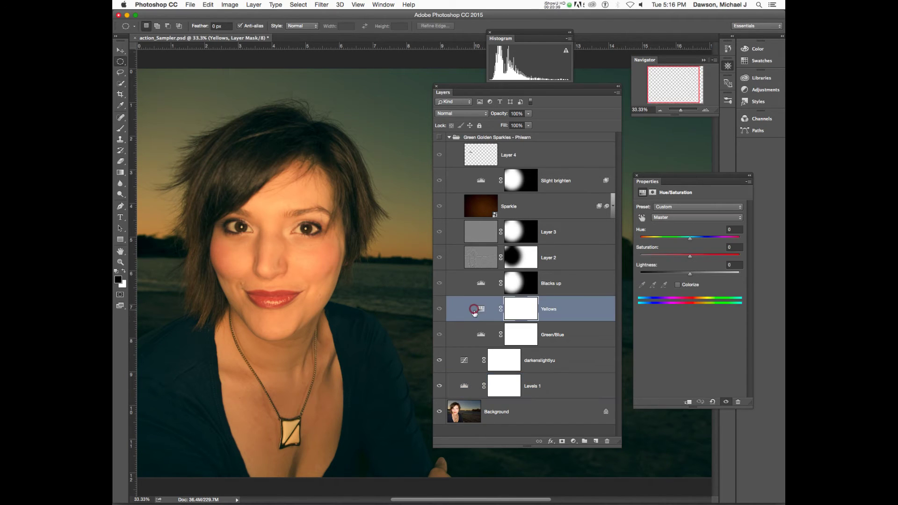
Step: Return to the Levels 1 layer and collapse the Phlearn layer group
click(460, 386)
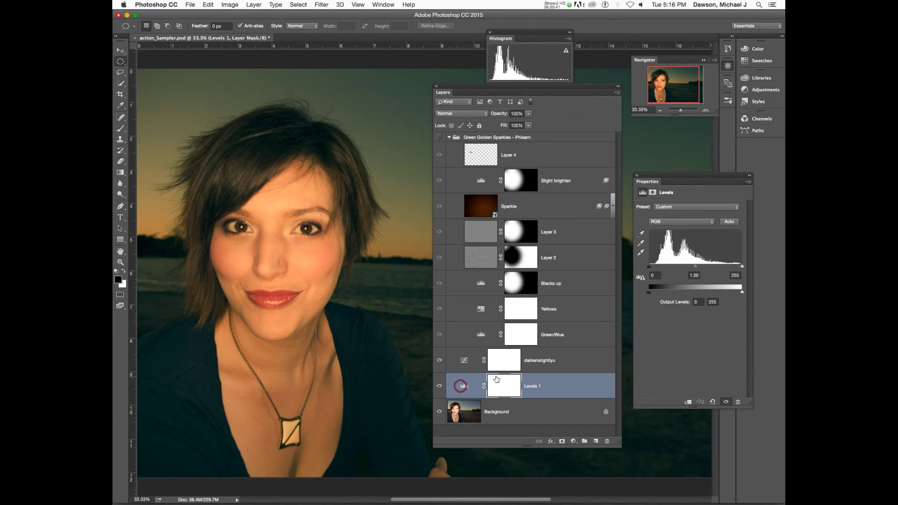
click(574, 441)
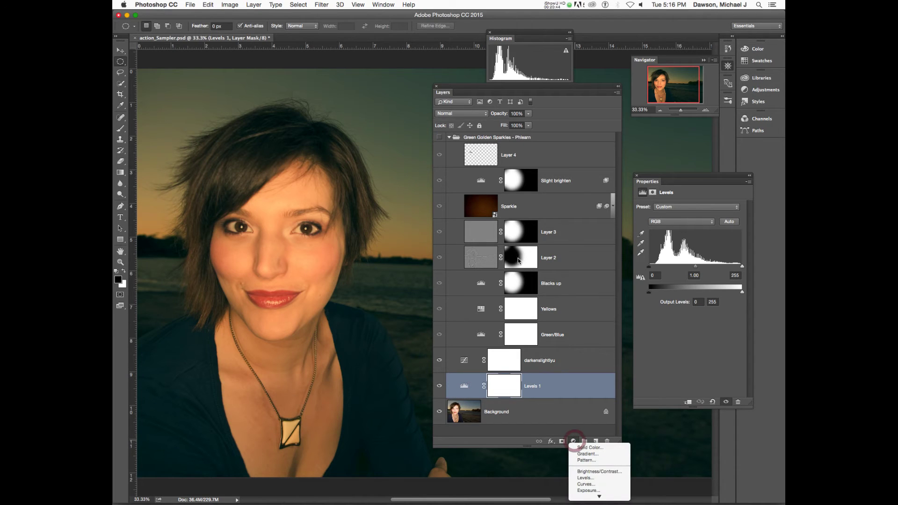
click(449, 138)
click(450, 138)
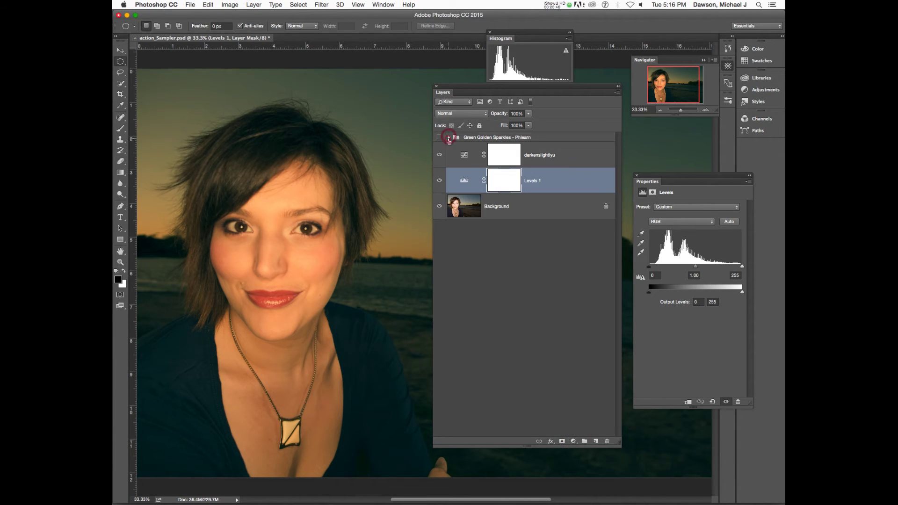
Step: Add a Hue/Saturation adjustment layer directly above the Levels 1 layer
click(493, 137)
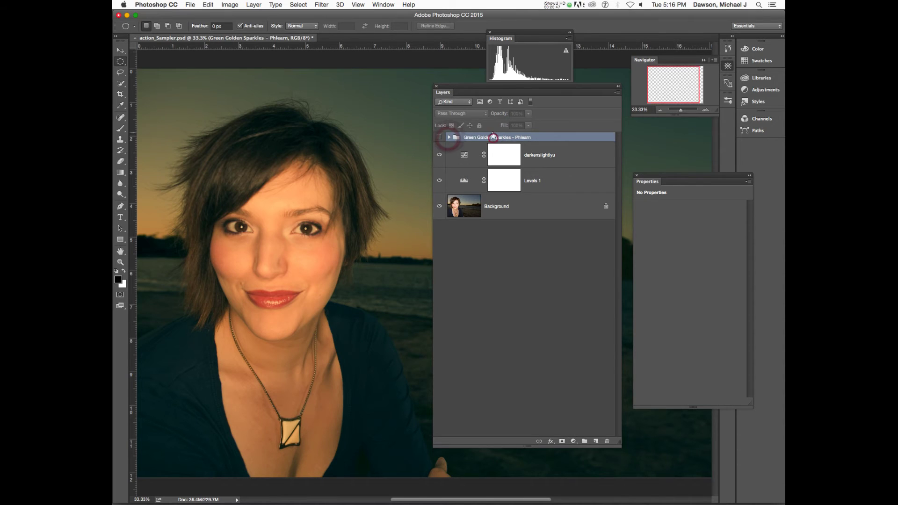
click(556, 155)
click(554, 181)
click(555, 154)
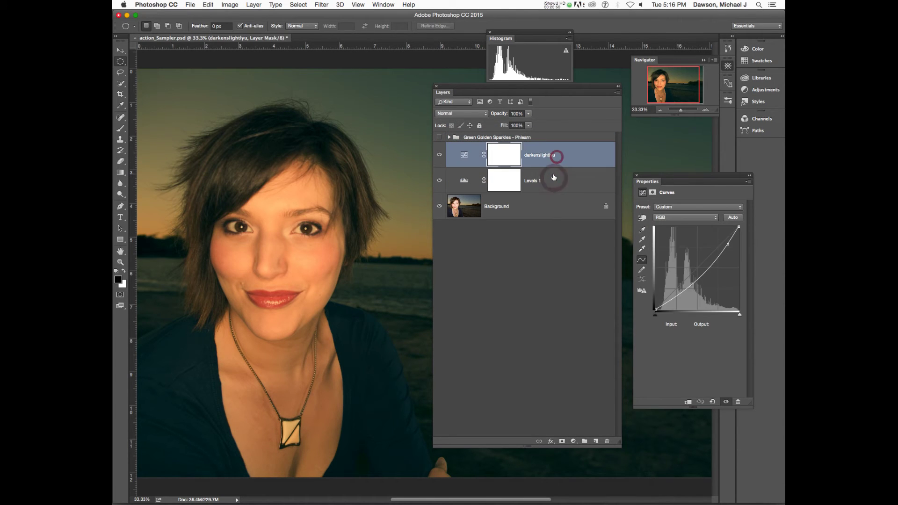
click(552, 177)
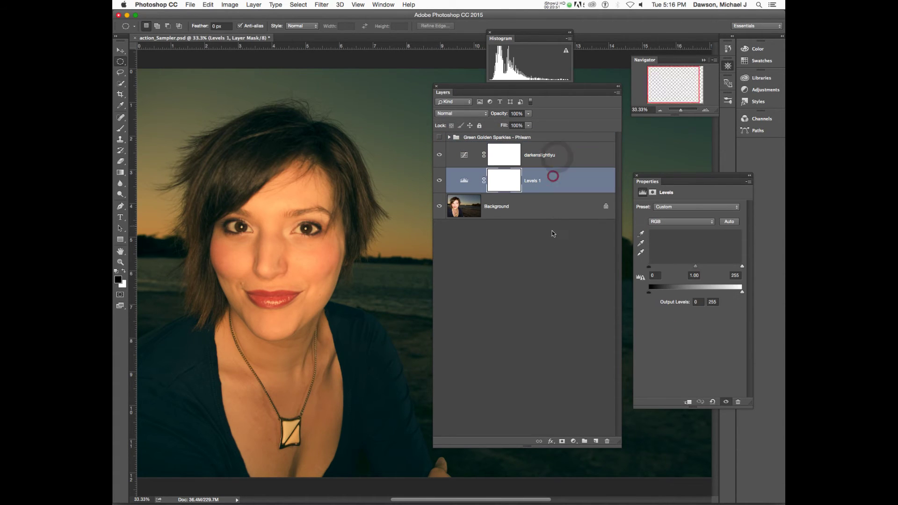
click(569, 149)
click(562, 178)
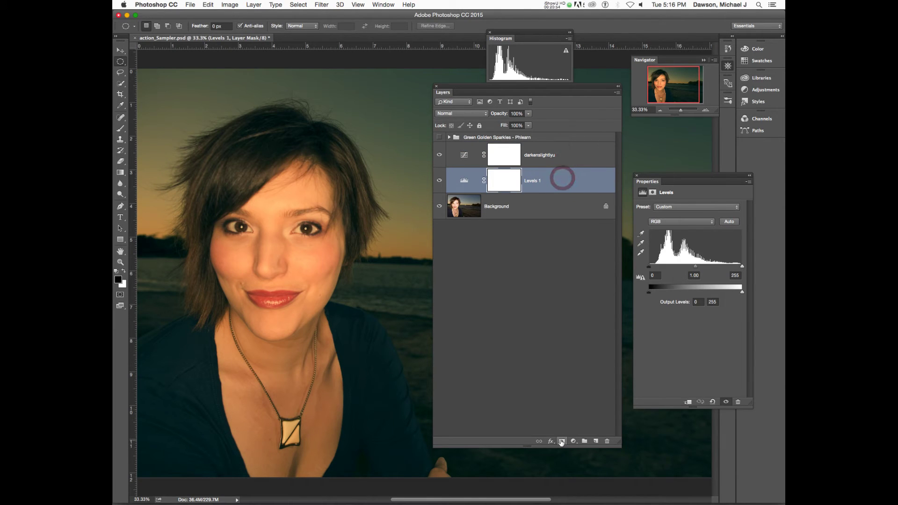
click(574, 441)
mouse_move(599, 496)
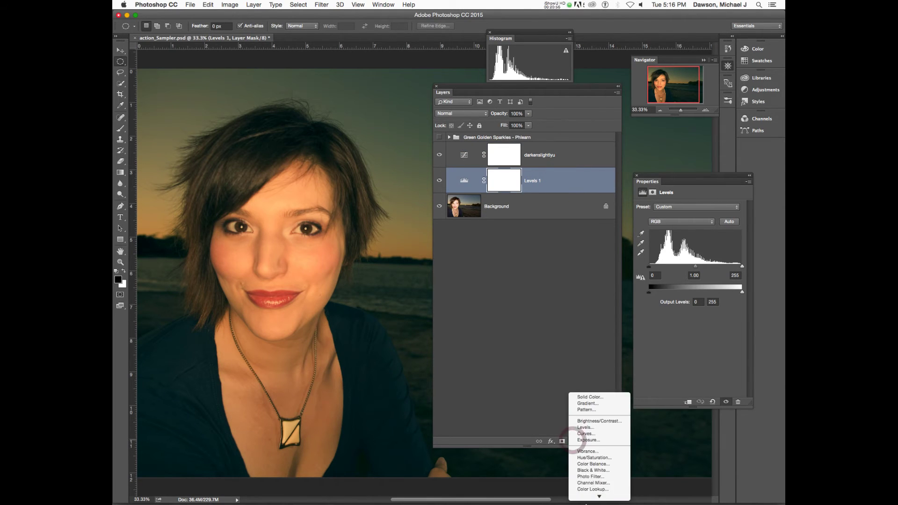
click(595, 427)
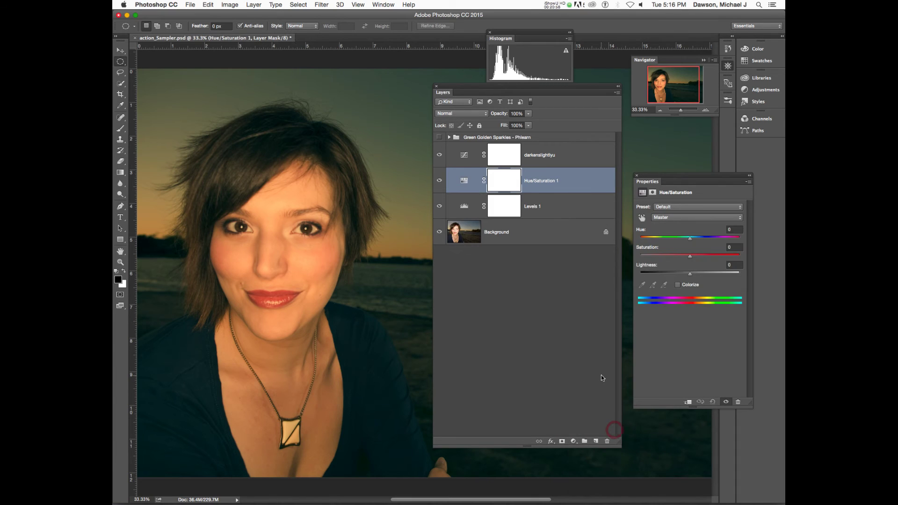
Step: Expand the Phlearn layer group and examine the Yellows range settings in the Yellows layer's Hue/Saturation adjustment
click(678, 216)
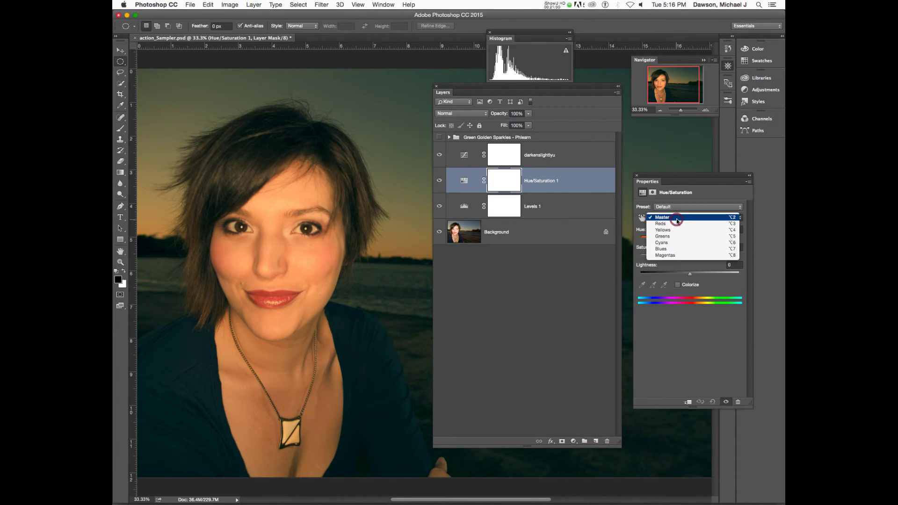
click(449, 138)
click(449, 137)
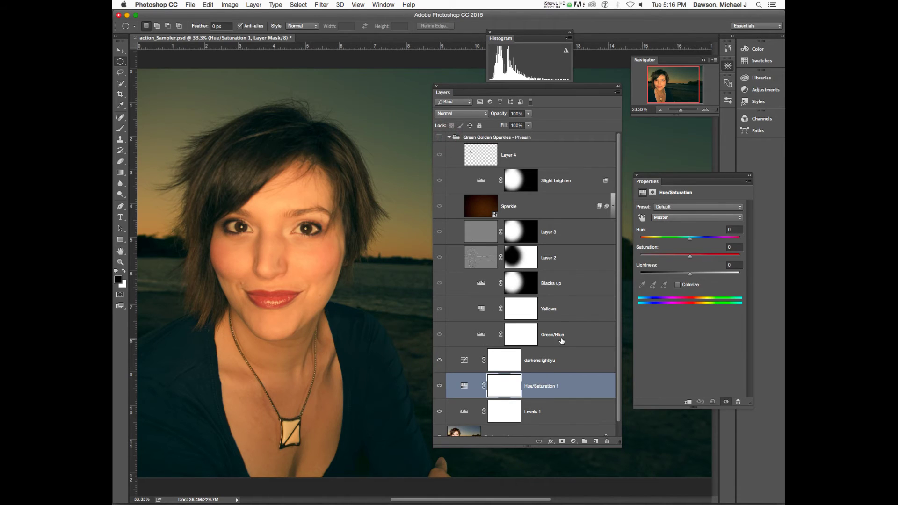
click(560, 313)
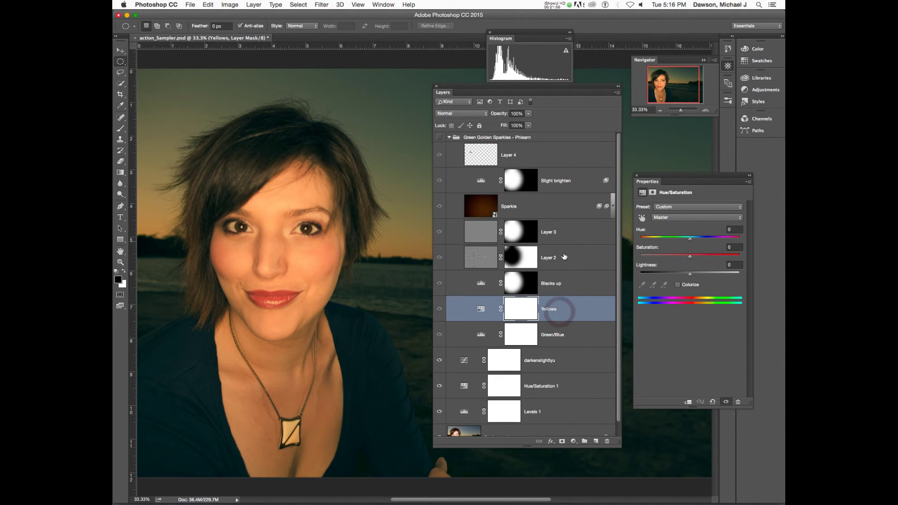
click(667, 218)
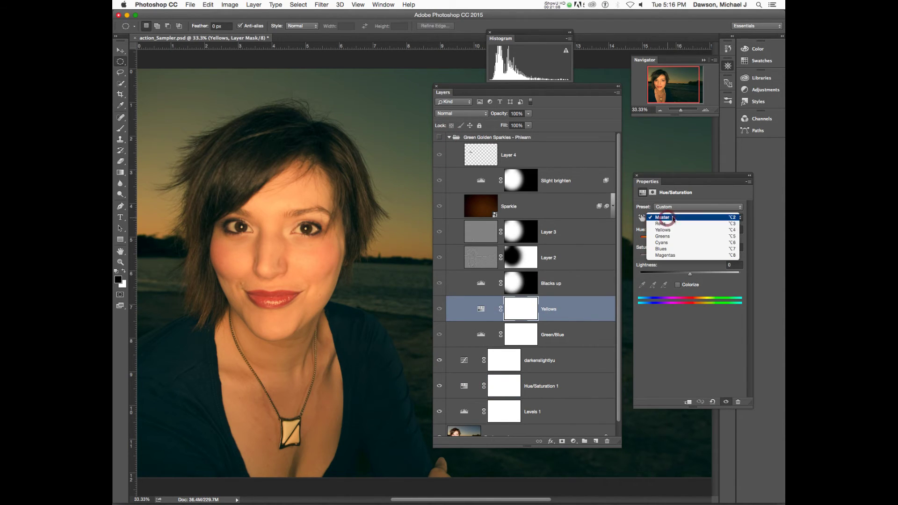
click(674, 218)
click(676, 217)
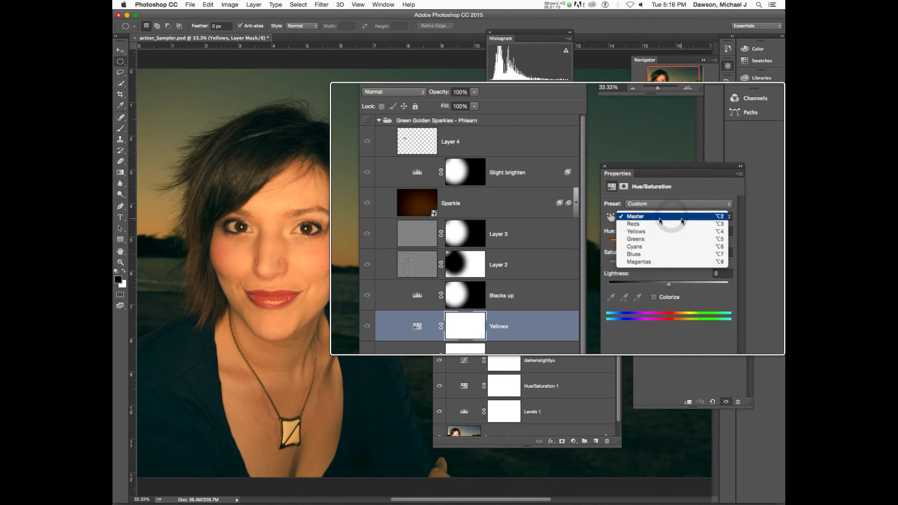
click(658, 230)
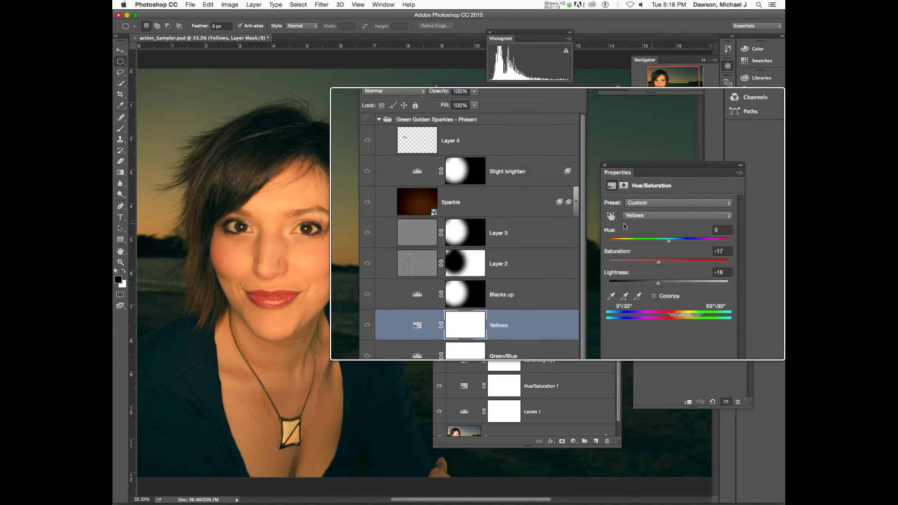
click(559, 218)
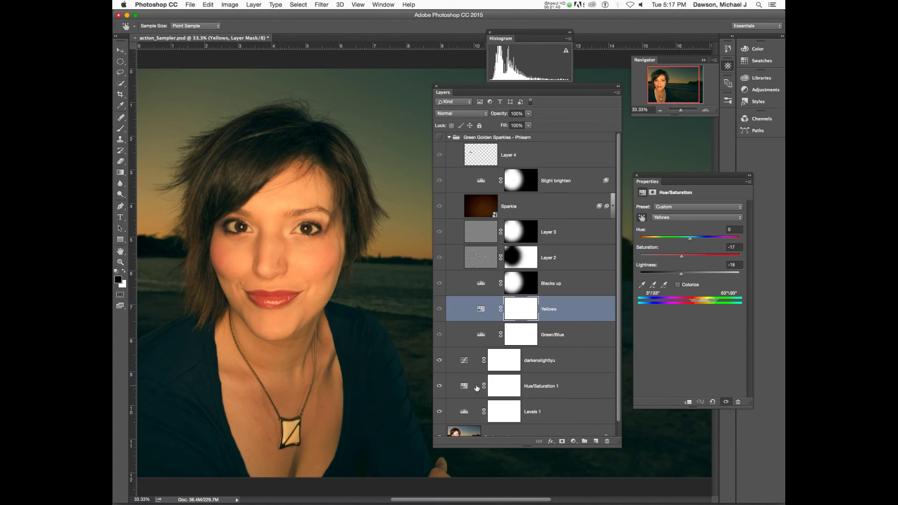
key(m)
Step: Set the Yellows range of the Hue/Saturation 1 adjustment to saturation -20 and lightness -20
click(462, 386)
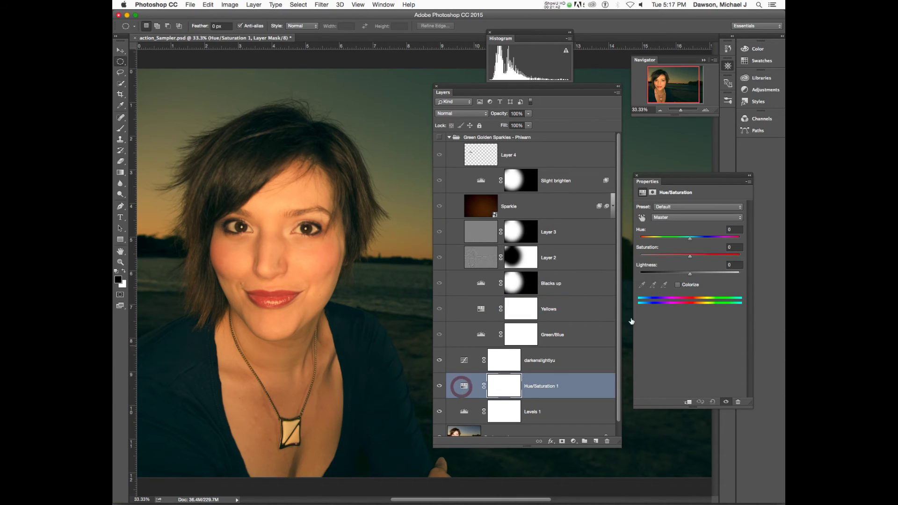
click(673, 217)
click(678, 231)
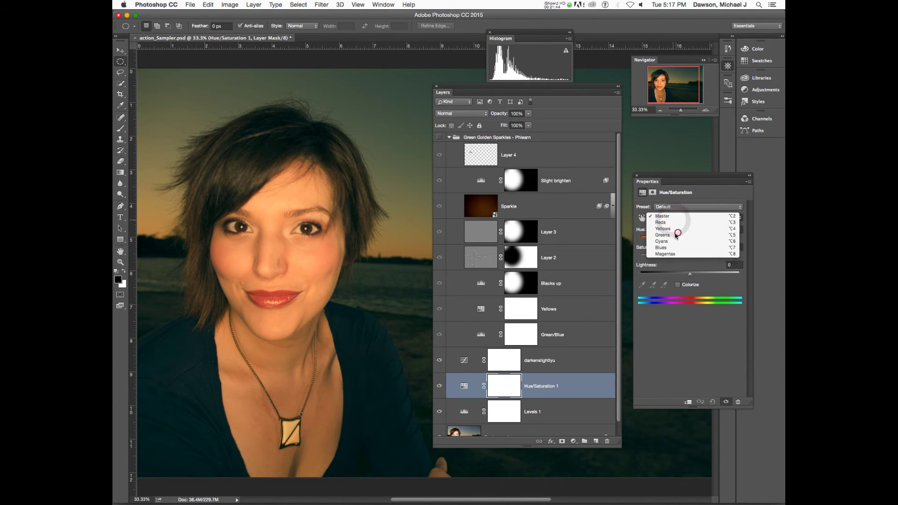
drag(689, 258, 680, 274)
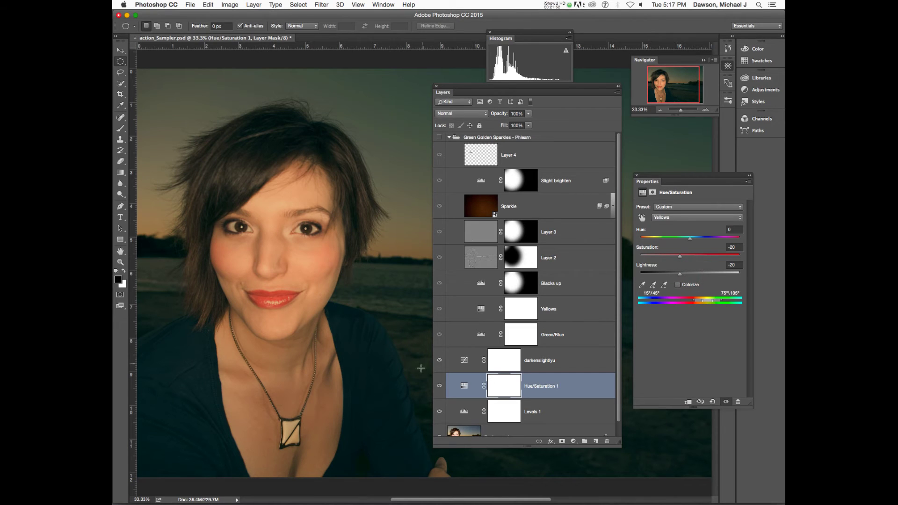
Step: Compare the photo with and without the Hue/Saturation 1 adjustment by toggling that layer's visibility
click(440, 386)
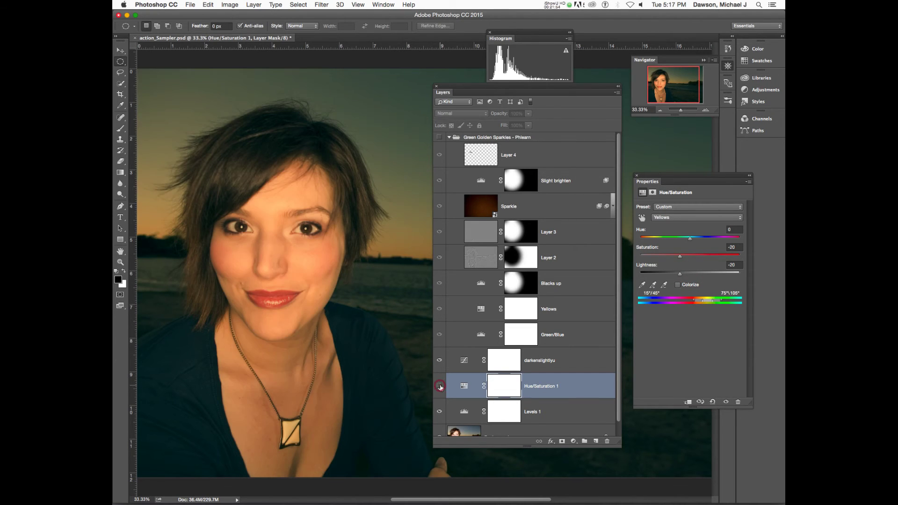
click(440, 386)
click(440, 386)
click(440, 386)
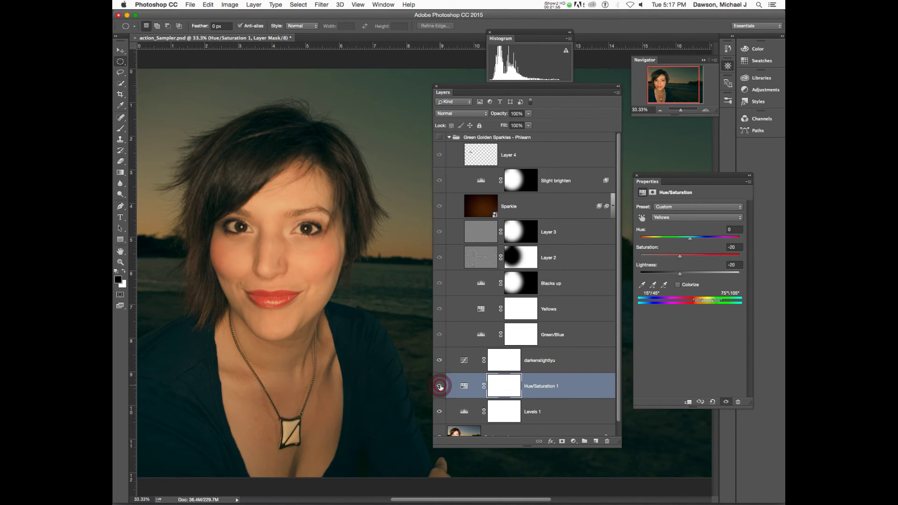
click(440, 386)
click(440, 386)
Step: Set the Yellows hue of the Hue/Saturation 1 adjustment to -8 and compare the photo with the layer hidden and visible
drag(691, 242, 694, 241)
drag(691, 238, 686, 242)
click(439, 386)
click(439, 386)
click(684, 218)
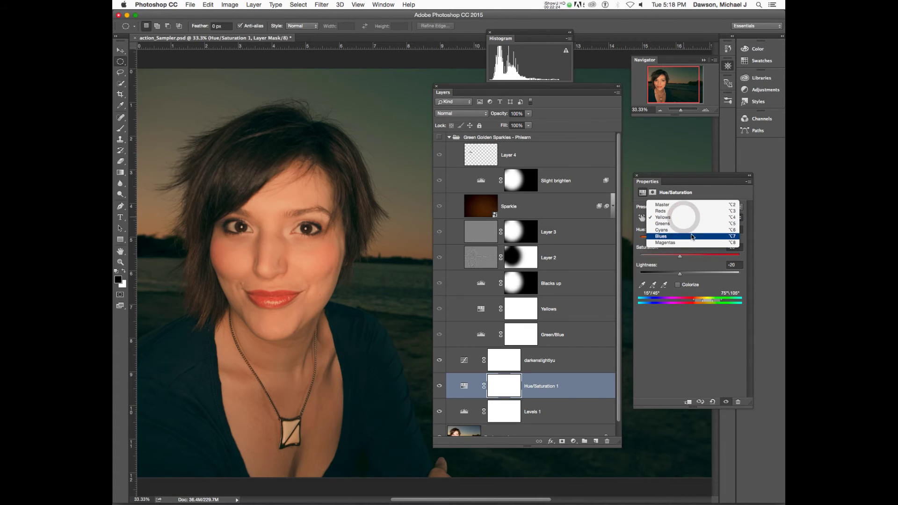
click(701, 330)
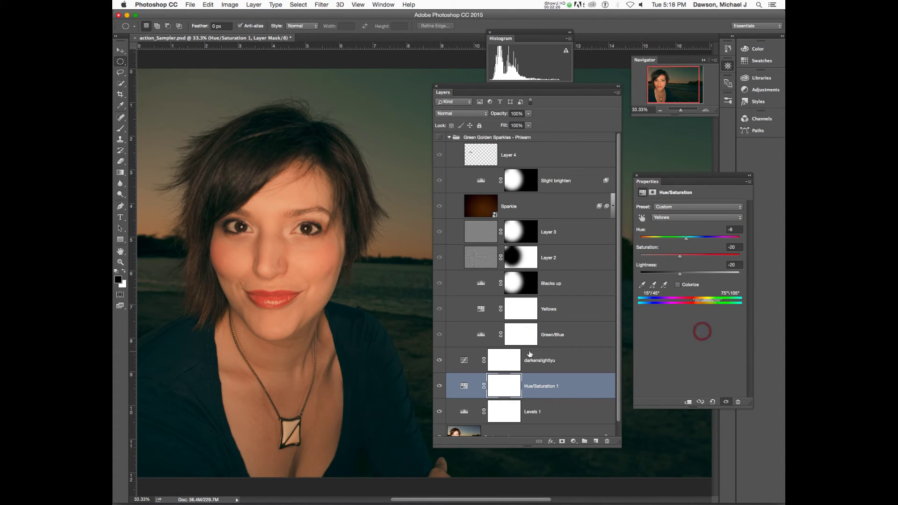
Step: Examine the Levels settings and the layer mask of the Blacks up layer inside the Phlearn group
click(481, 285)
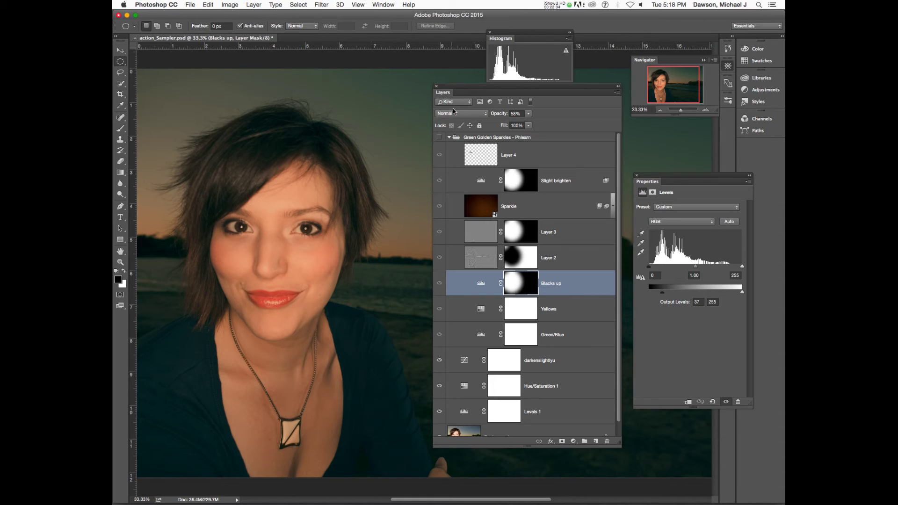
click(449, 138)
click(448, 138)
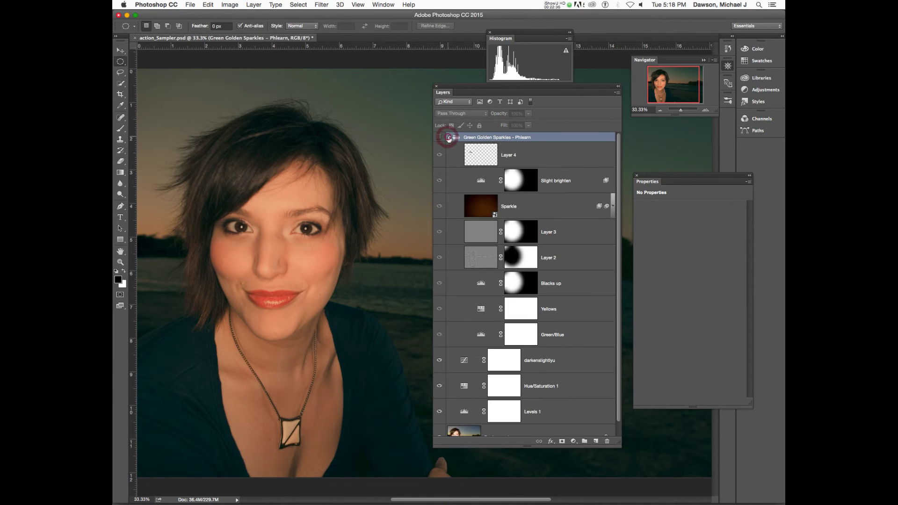
click(449, 137)
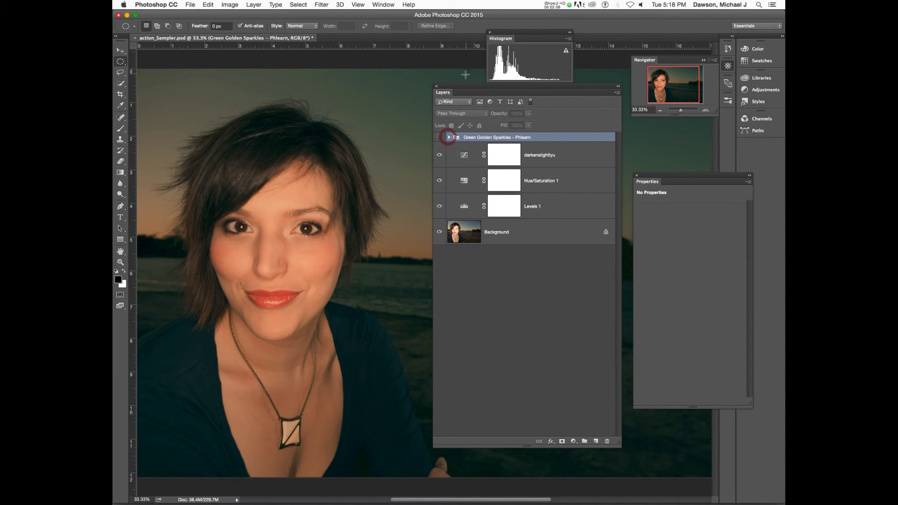
drag(467, 88, 479, 88)
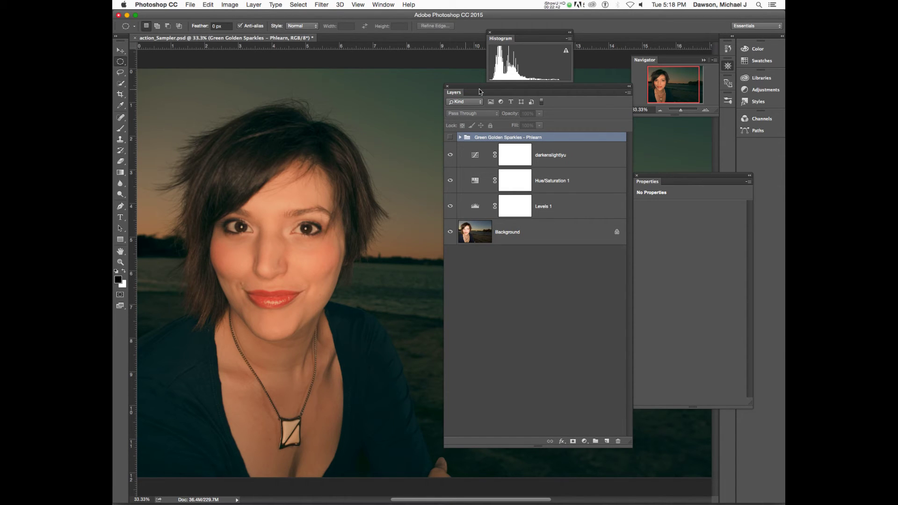
click(460, 137)
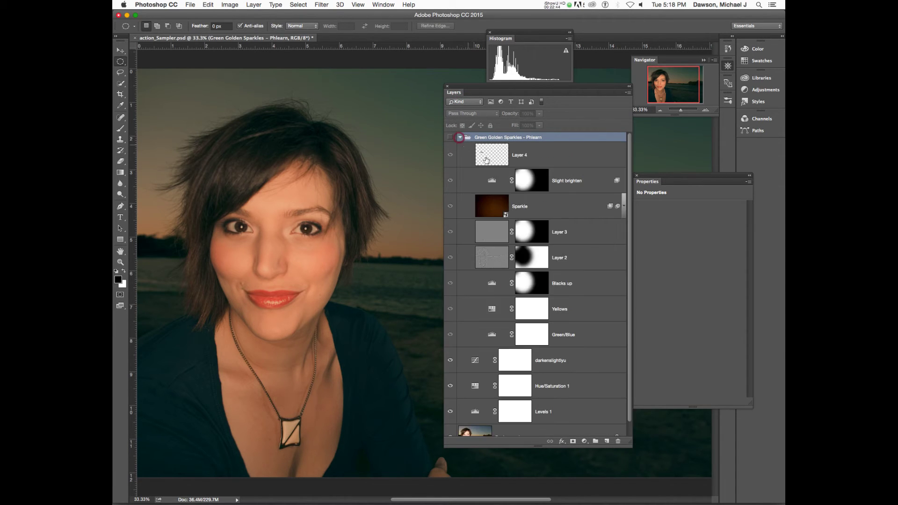
click(542, 282)
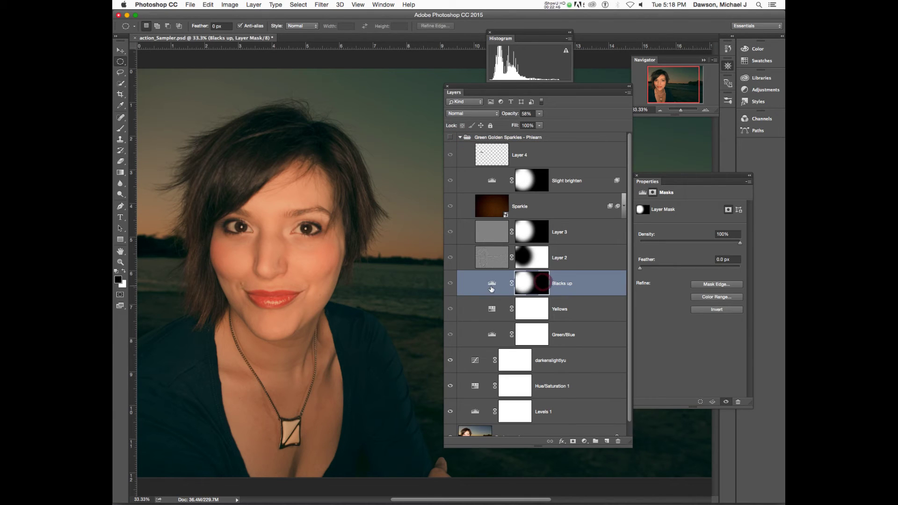
Step: Examine the Levels settings of the Blacks up layer across its colour channels, ending on the RGB channel
click(491, 287)
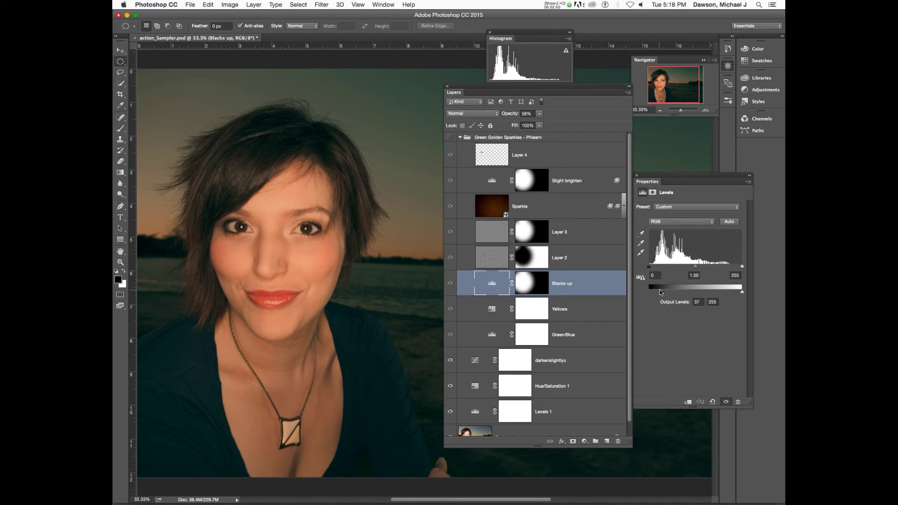
click(681, 221)
click(661, 225)
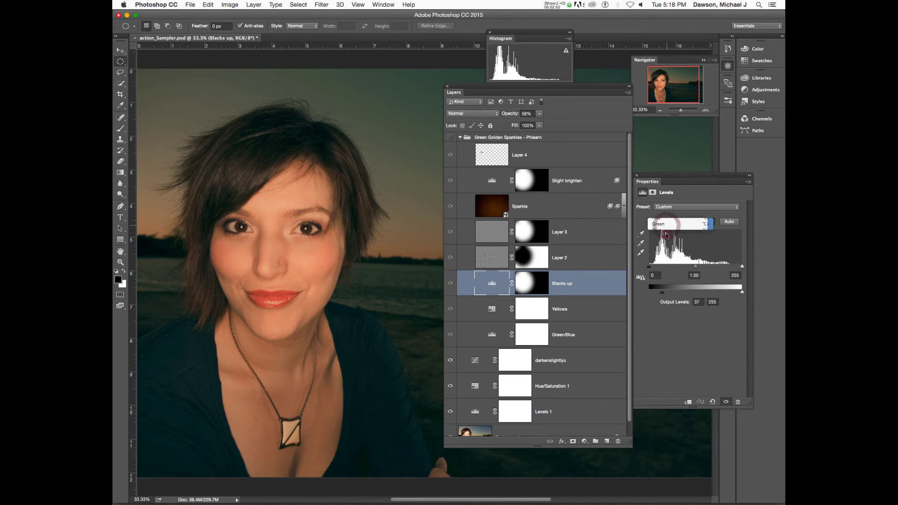
click(667, 224)
click(667, 229)
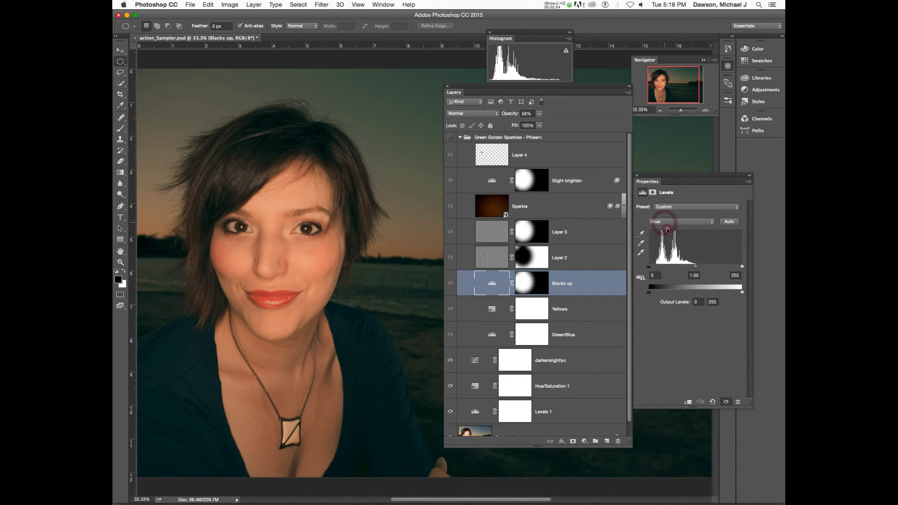
click(667, 222)
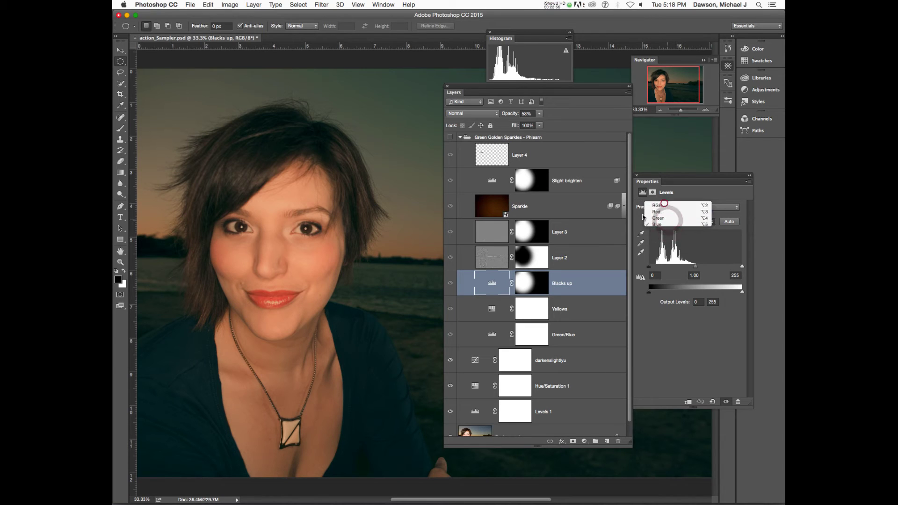
click(660, 205)
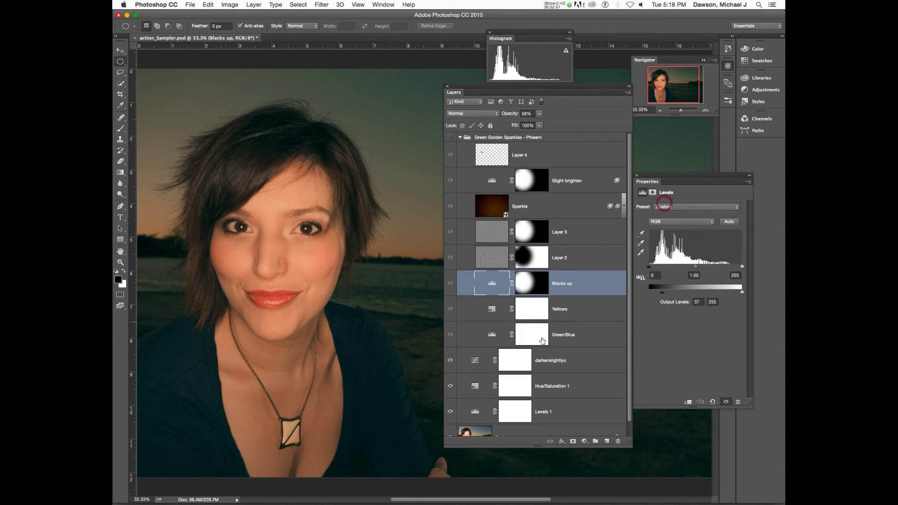
Step: Collapse the Phlearn group, add a Levels adjustment layer above darkenslightlyu, and name it "blump up the blacks"
click(460, 138)
click(471, 156)
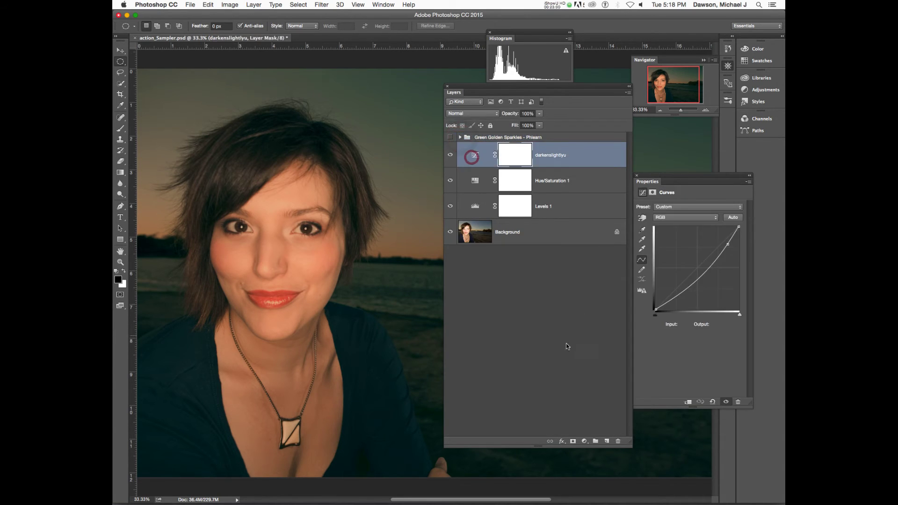
click(584, 441)
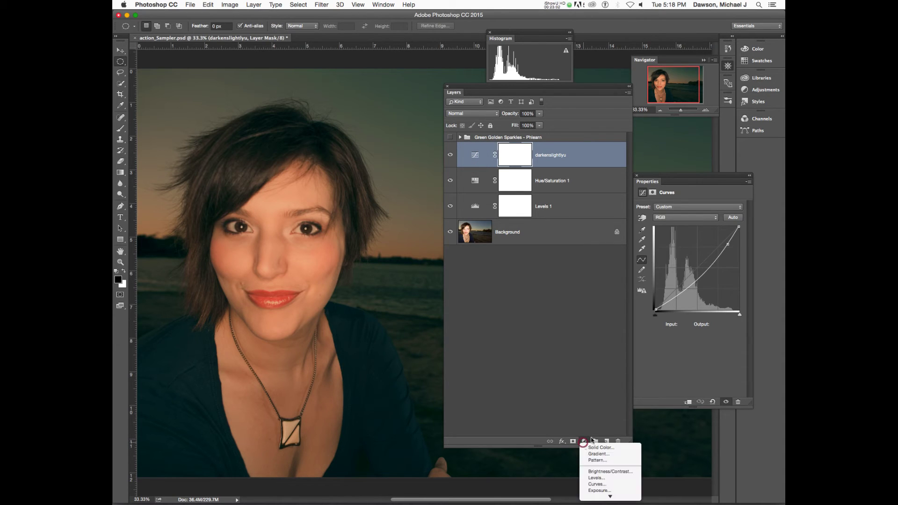
scroll(608, 468, down, 3)
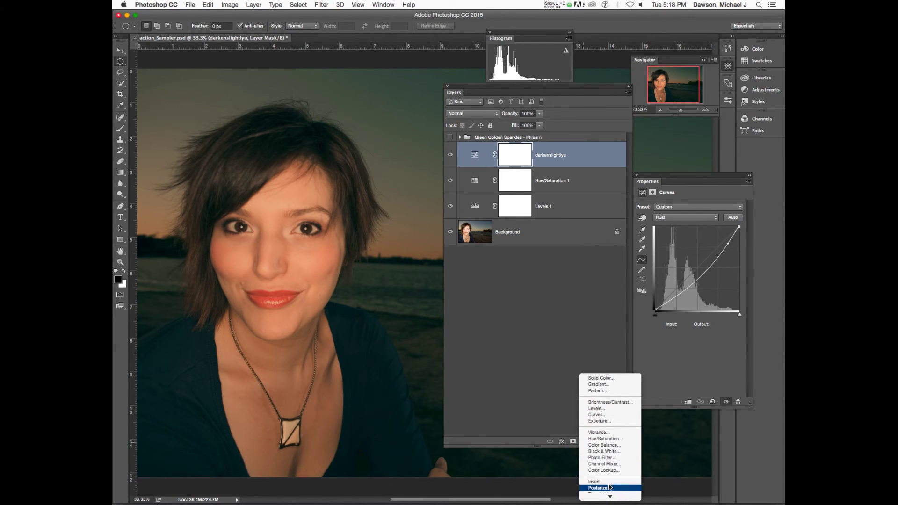
click(613, 408)
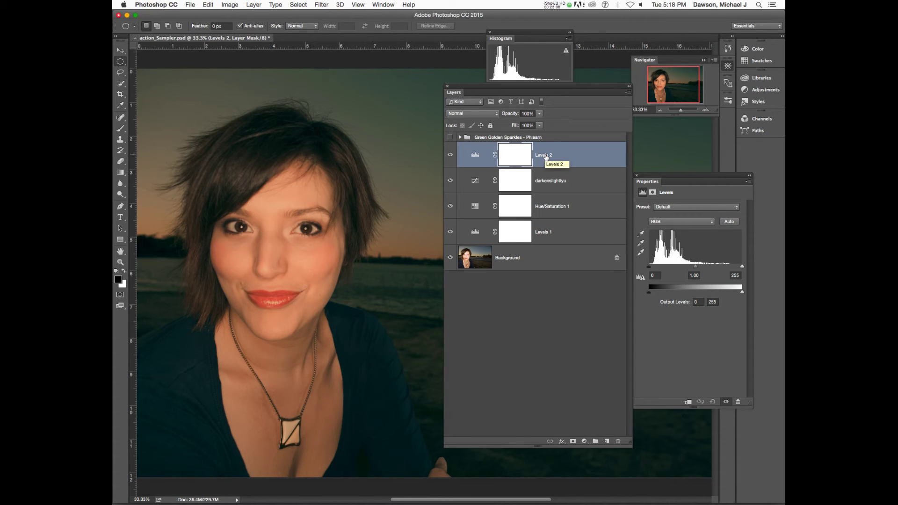
double_click(545, 156)
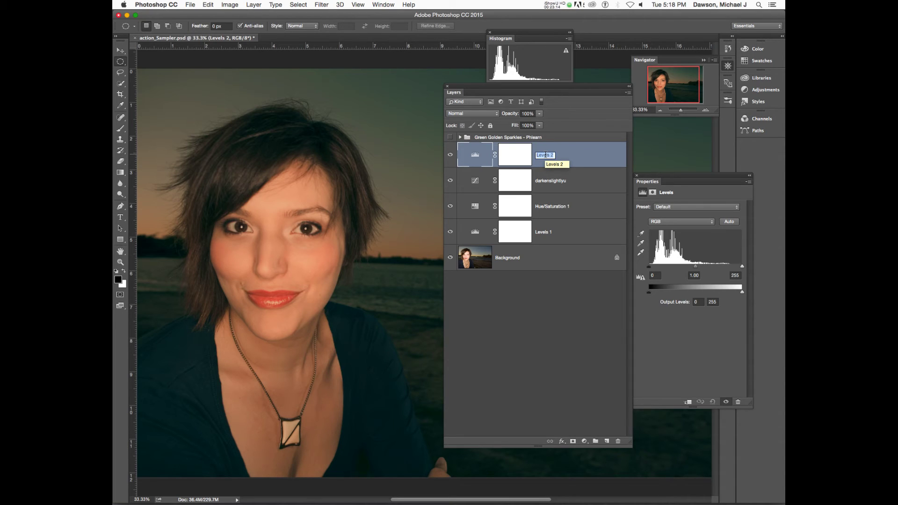
text(blump up the blacks)
key(Return)
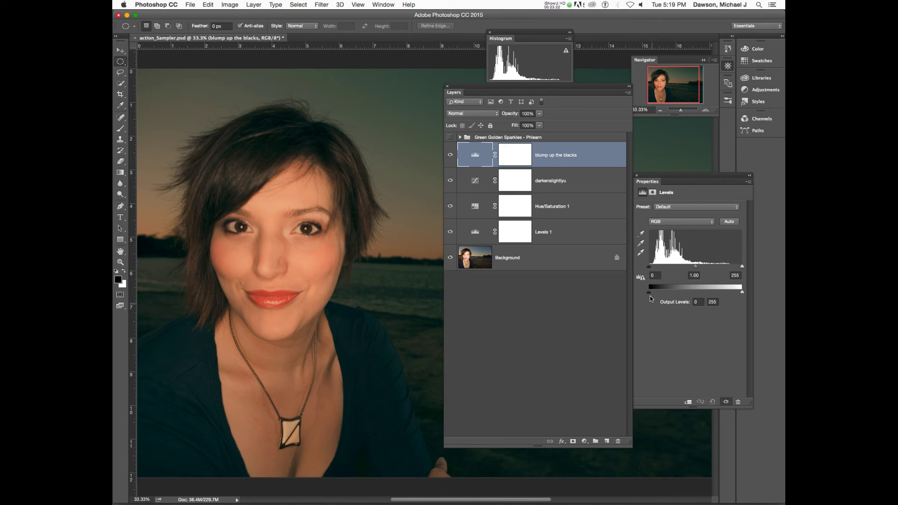
Step: Raise the black output level of the blump up the blacks adjustment to 23
drag(649, 294, 659, 296)
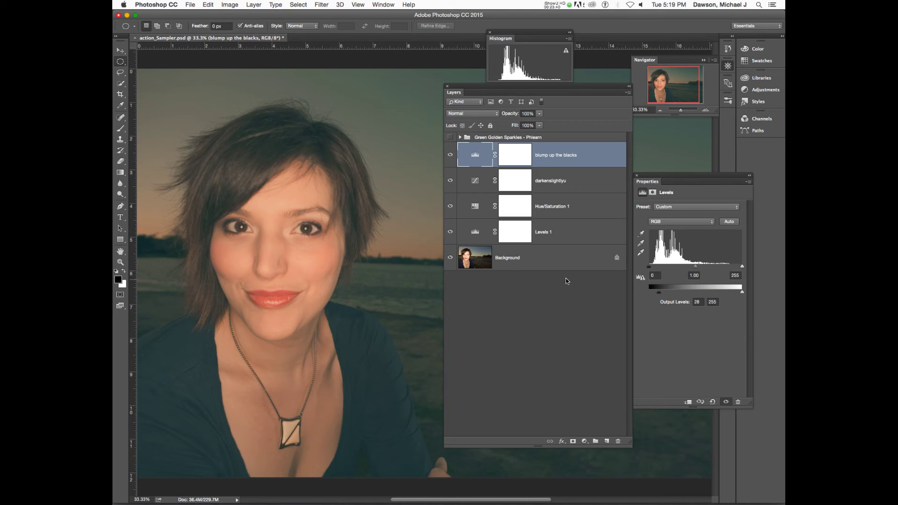
click(659, 292)
click(657, 293)
drag(657, 294, 660, 293)
Step: Target the blump up the blacks mask and prepare the Gradient tool by resetting it, making white the foreground colour and choosing the radial type
click(524, 153)
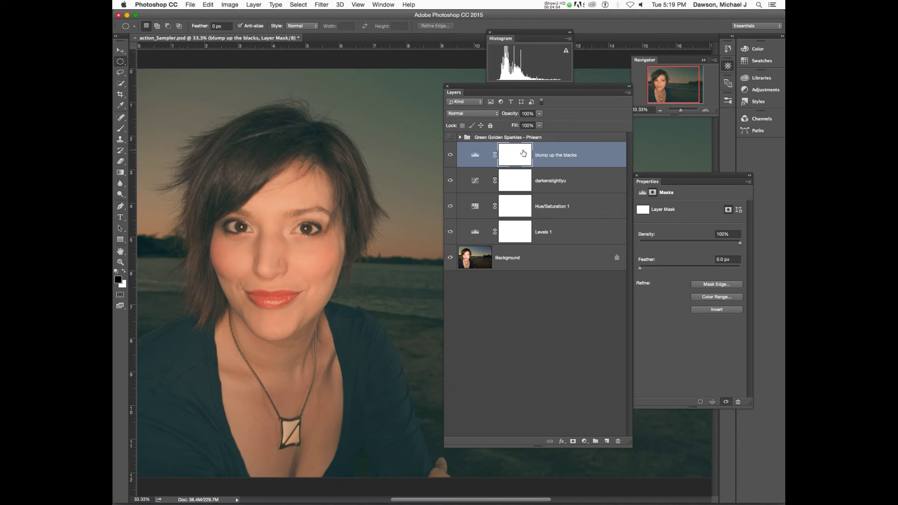
click(120, 173)
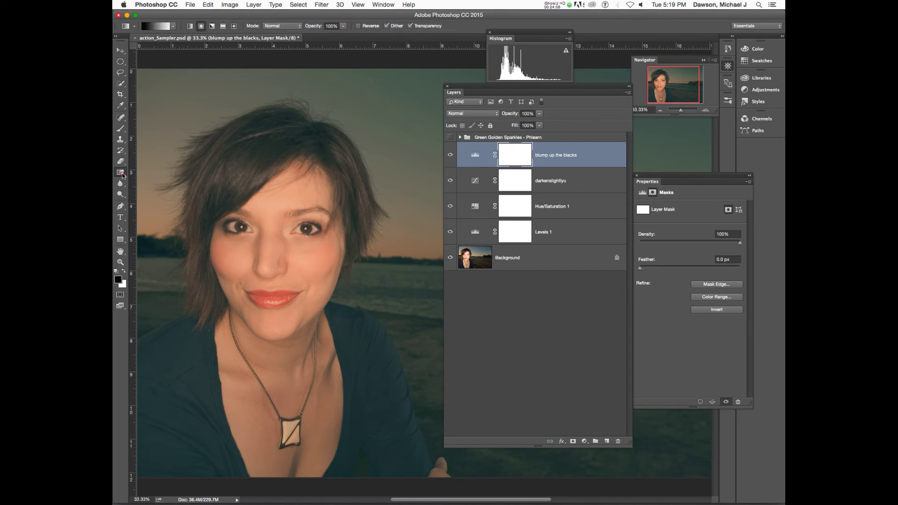
click(145, 171)
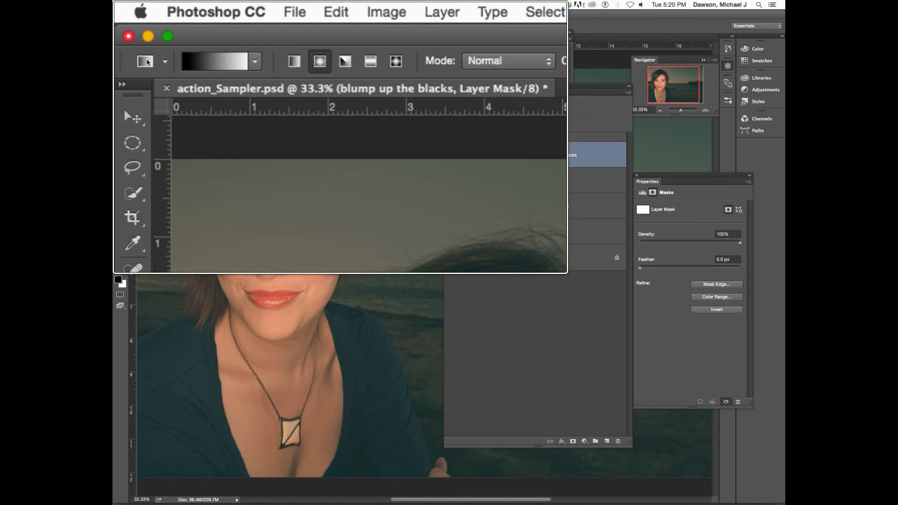
right_click(149, 62)
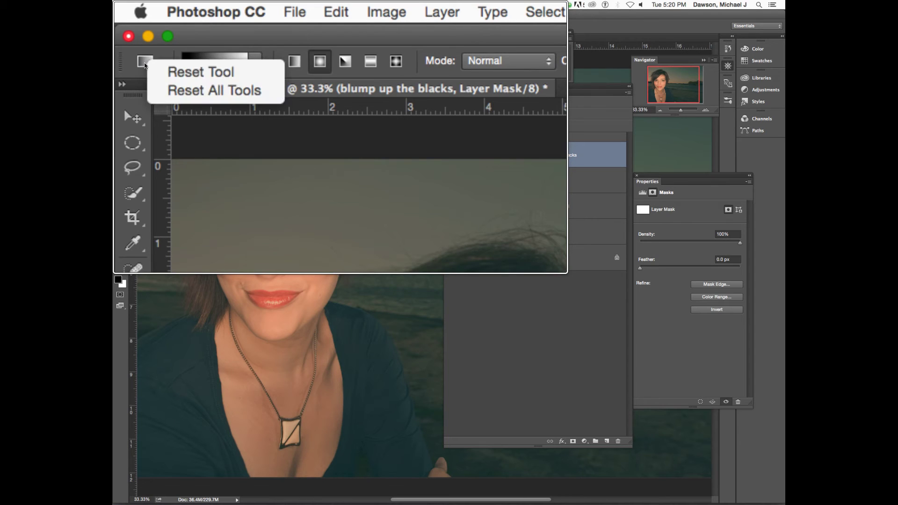
click(176, 77)
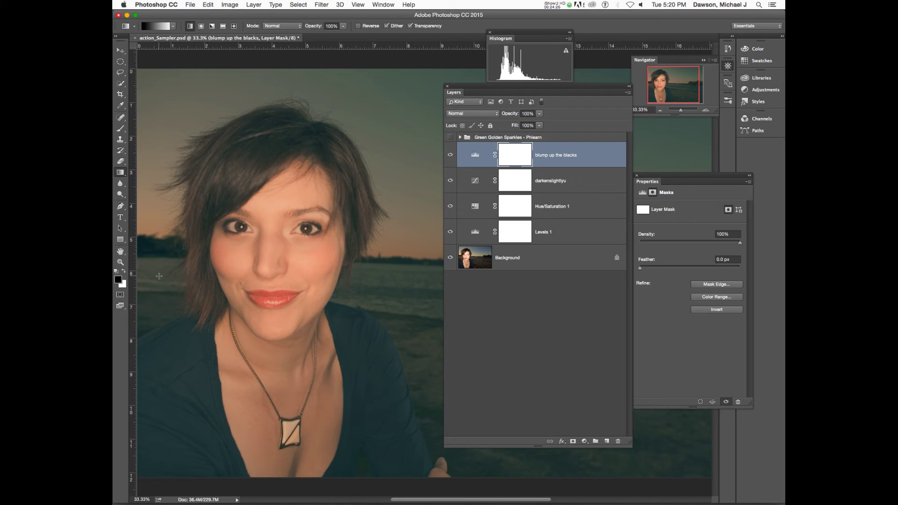
key(x)
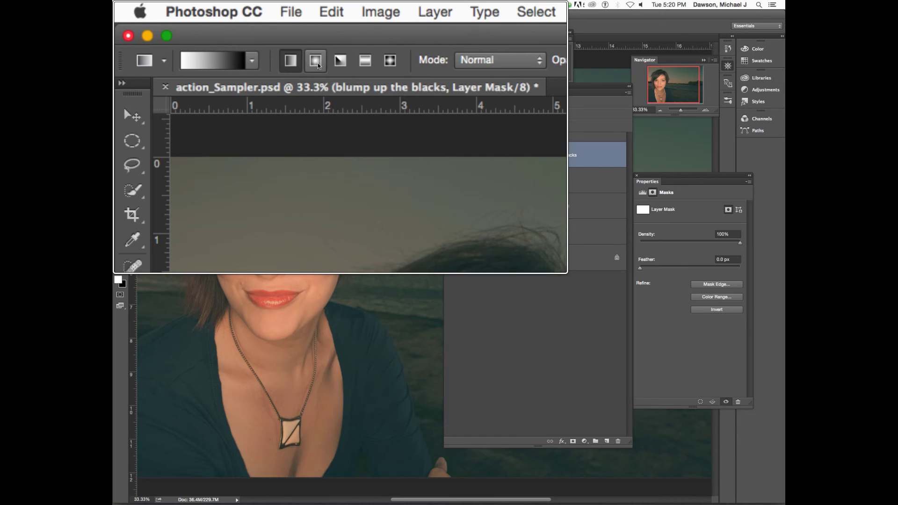
click(318, 62)
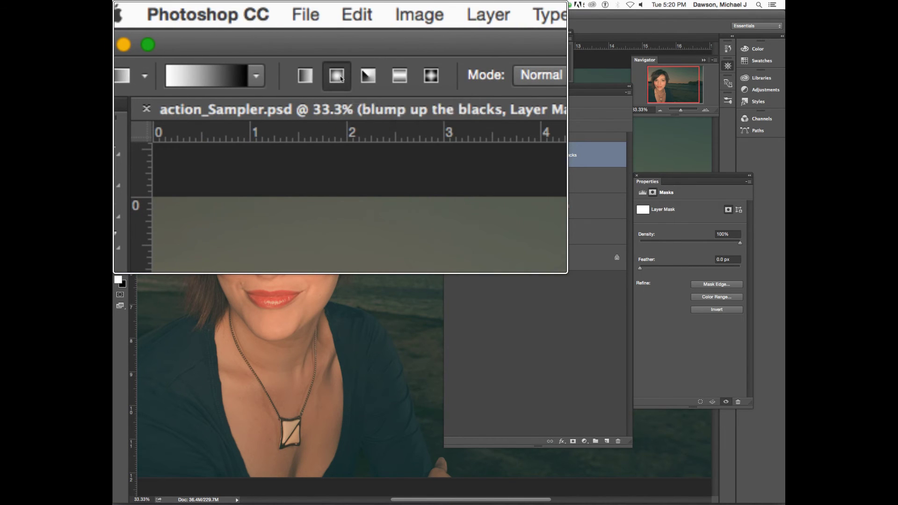
right_click(161, 66)
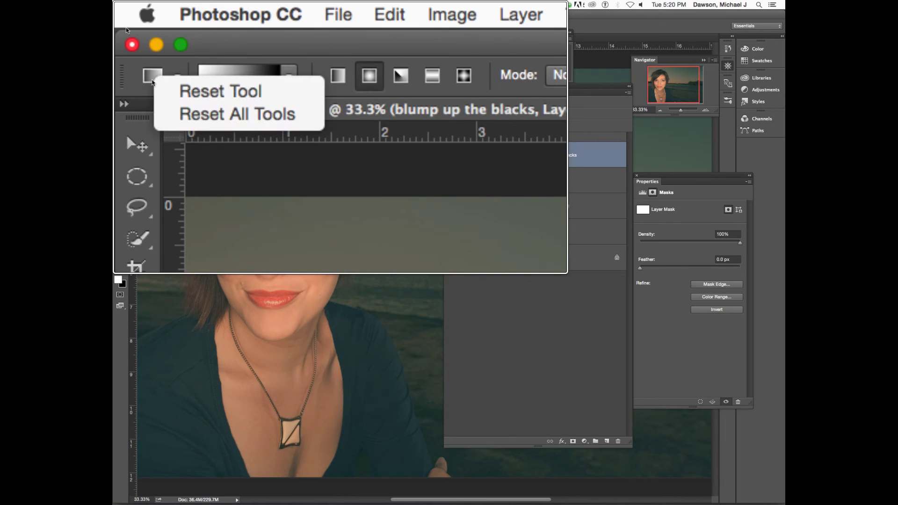
click(236, 96)
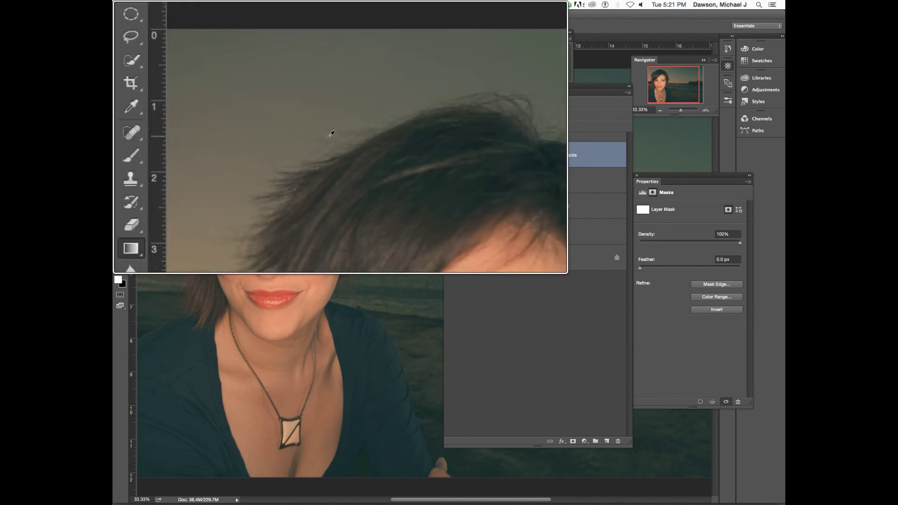
Step: Draw a white-to-black radial gradient on the blump up the blacks mask from the woman's nose outward to the sky beside her hair
click(523, 160)
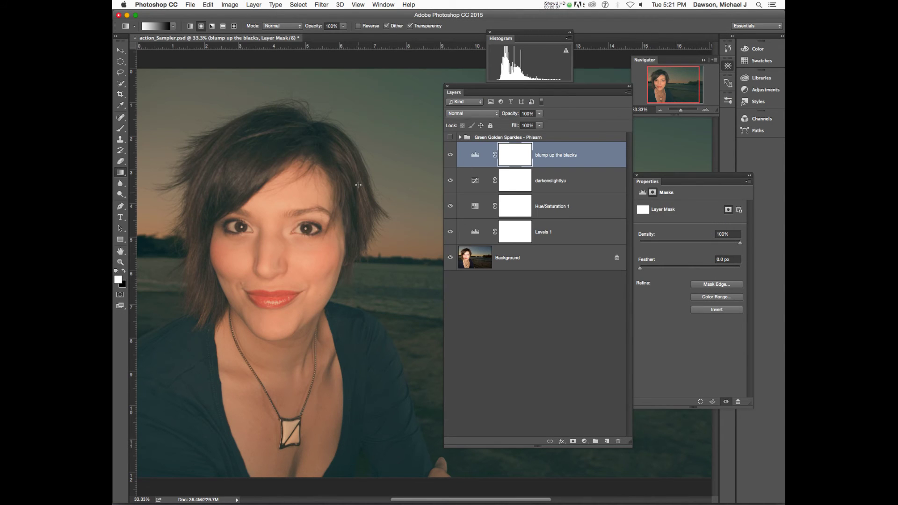
click(471, 155)
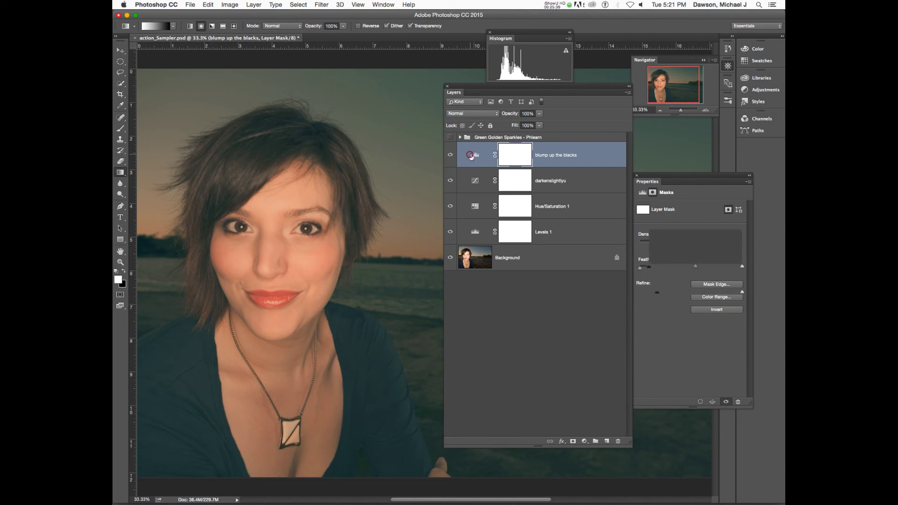
click(511, 159)
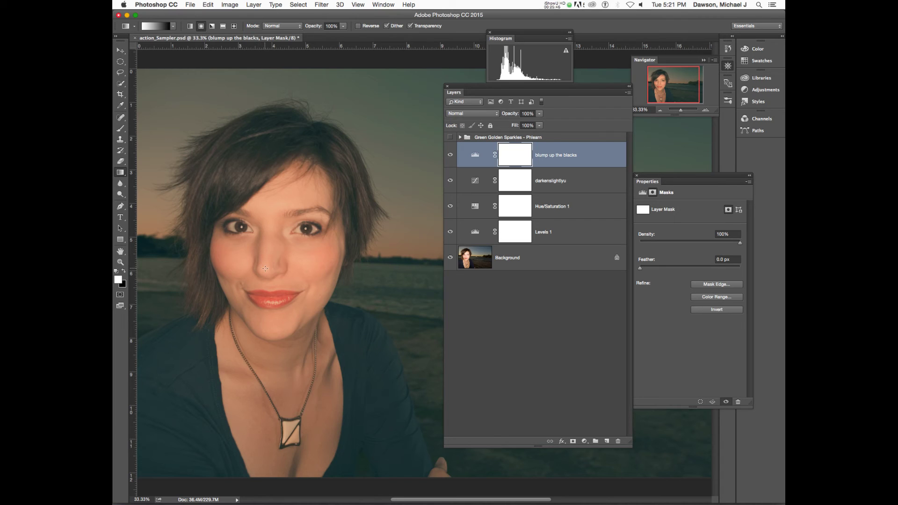
drag(265, 268, 396, 165)
drag(397, 165, 396, 165)
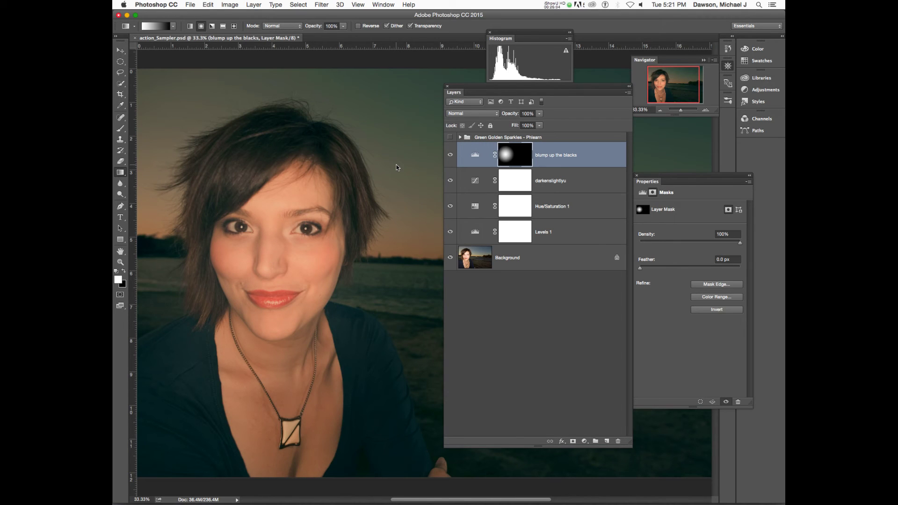
Step: Inspect the blump up the blacks mask on its own and return to the layer's Levels adjustment
alt+click(508, 157)
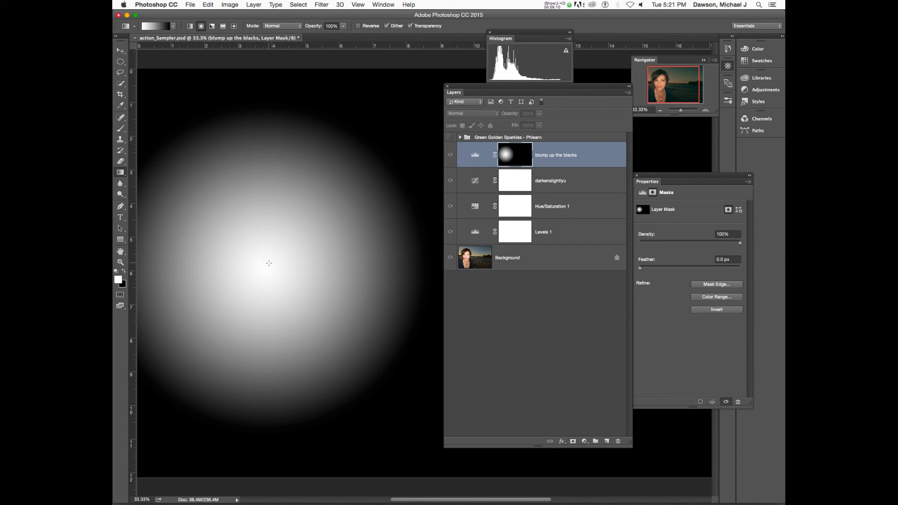
drag(268, 266, 379, 164)
click(474, 155)
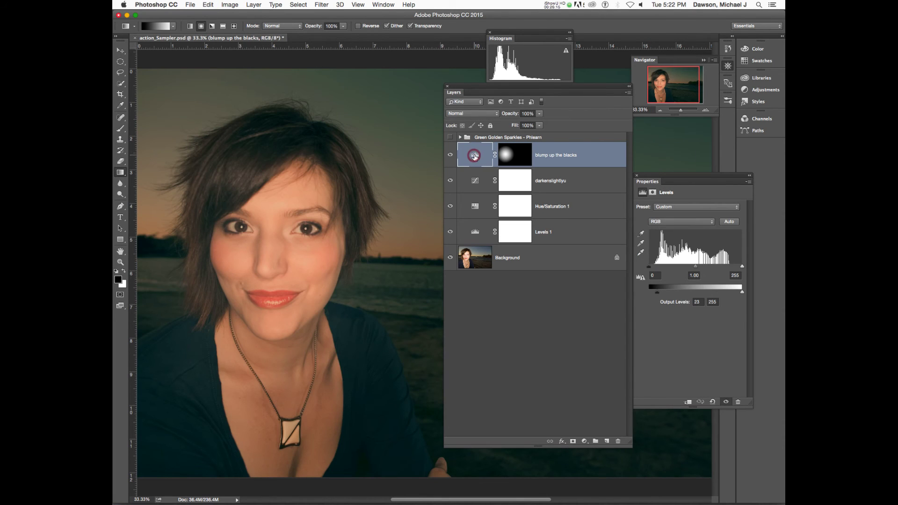
Step: Compare the photo with and without the blump up the blacks adjustment by toggling that layer's visibility
click(450, 156)
click(449, 156)
click(450, 156)
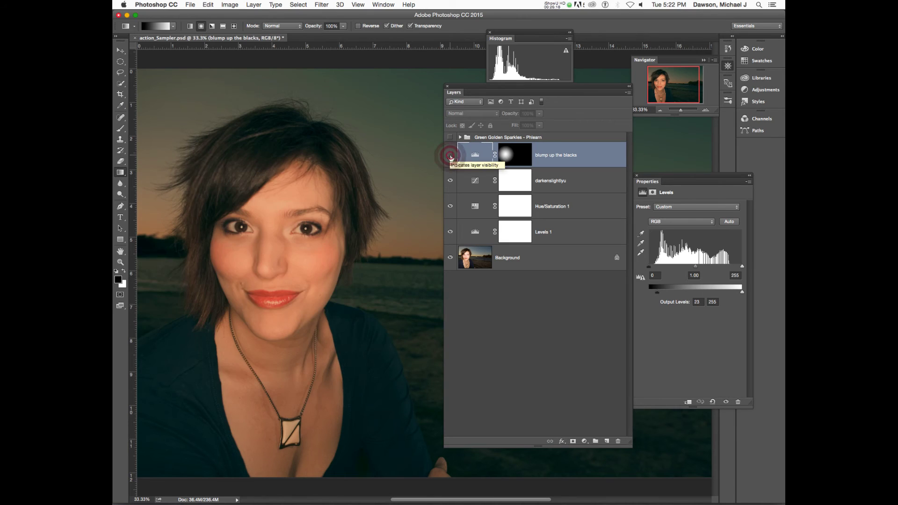
click(450, 156)
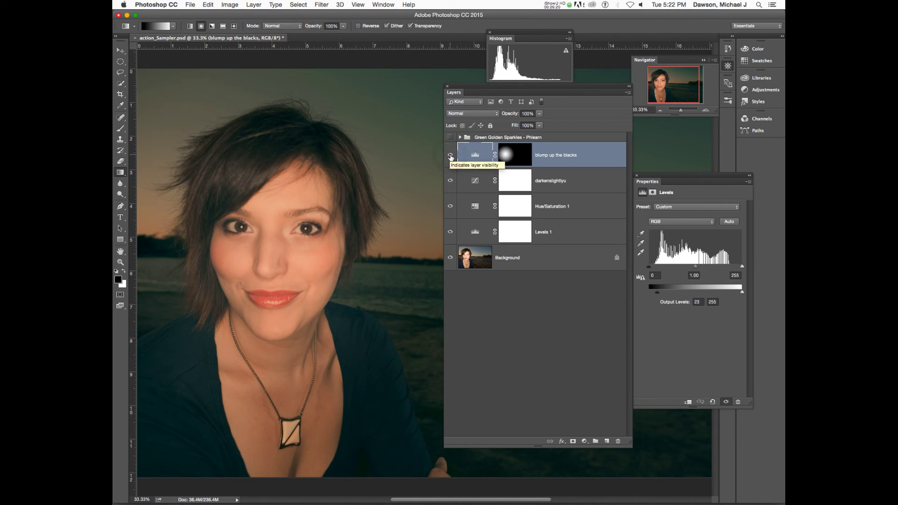
click(450, 155)
click(450, 156)
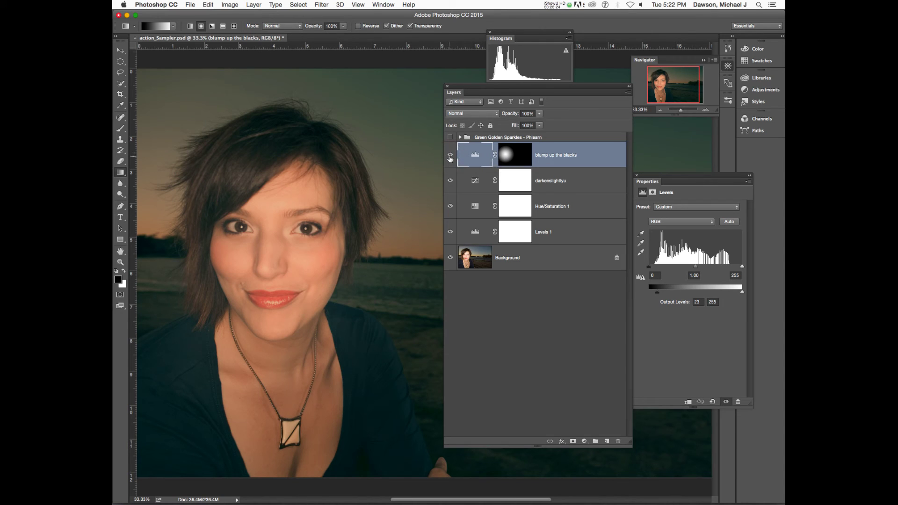
click(450, 156)
click(450, 156)
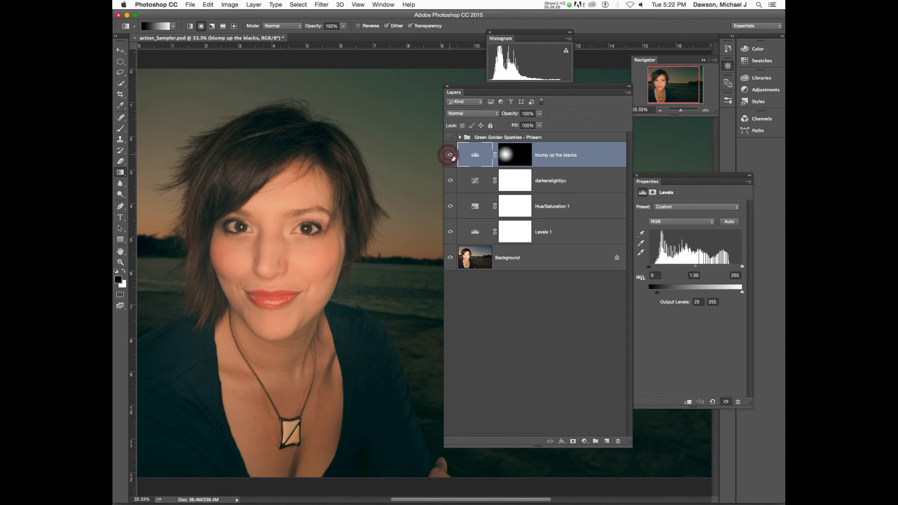
Step: Set the black output level of the blump up the blacks adjustment to 133
click(477, 158)
drag(659, 293, 696, 293)
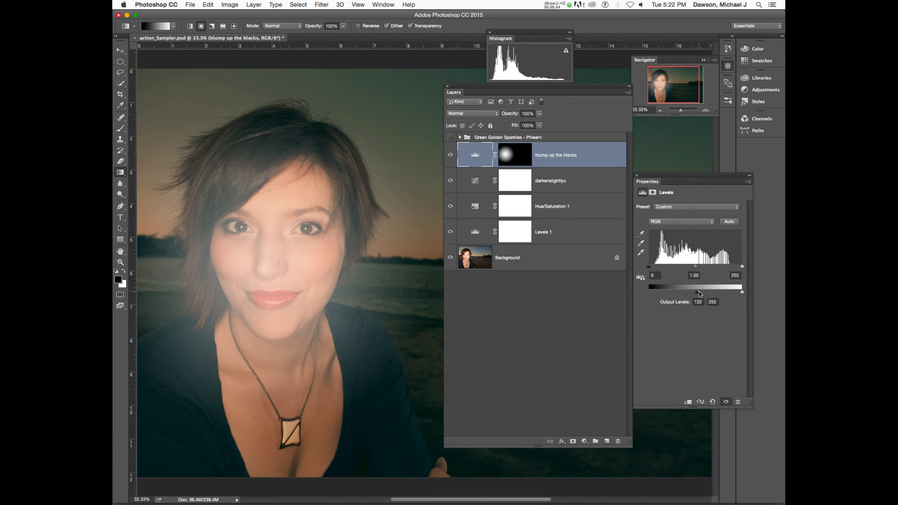
drag(700, 294, 697, 293)
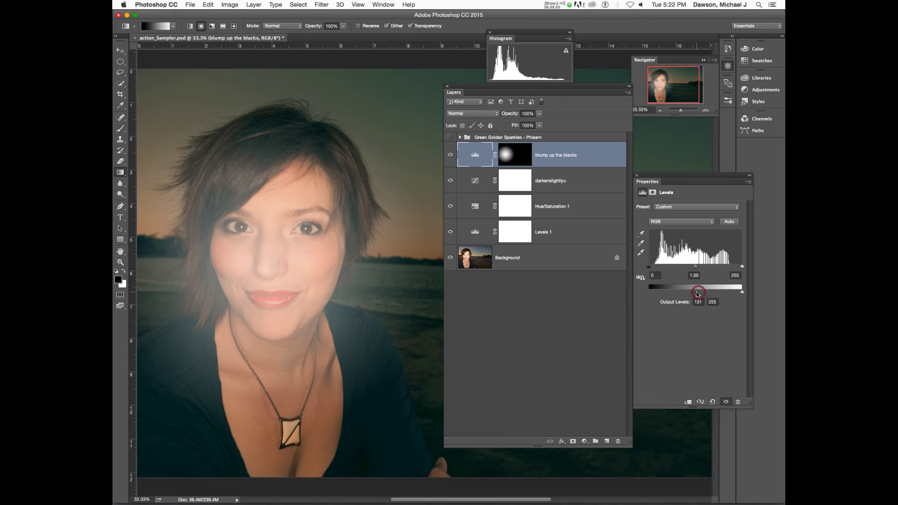
click(475, 156)
click(476, 156)
drag(697, 292, 697, 293)
Step: Set the opacity of the blump up the blacks layer to 11% and compare the photo with and without it
drag(512, 114, 481, 119)
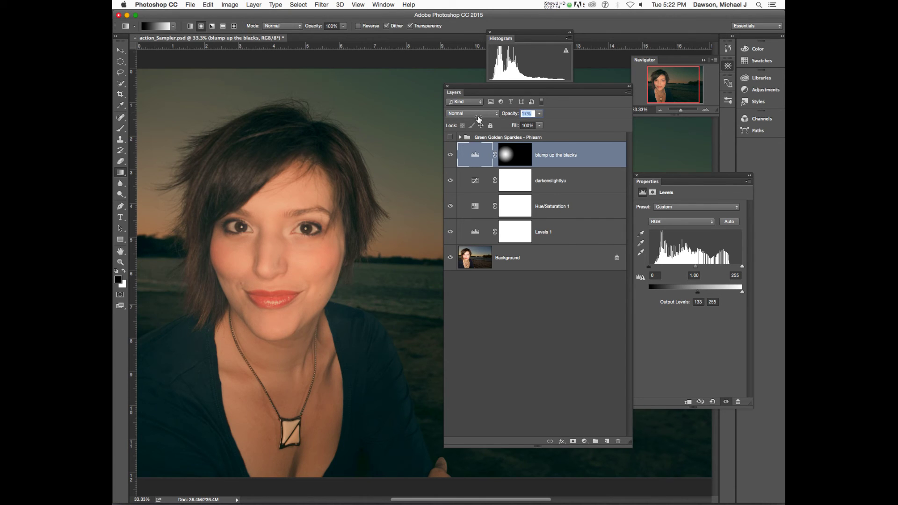
drag(477, 118, 476, 120)
click(451, 153)
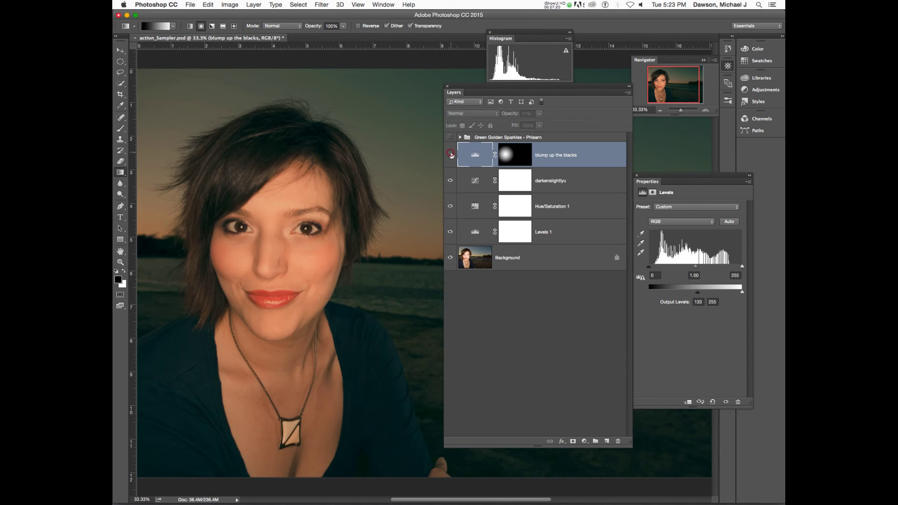
click(451, 153)
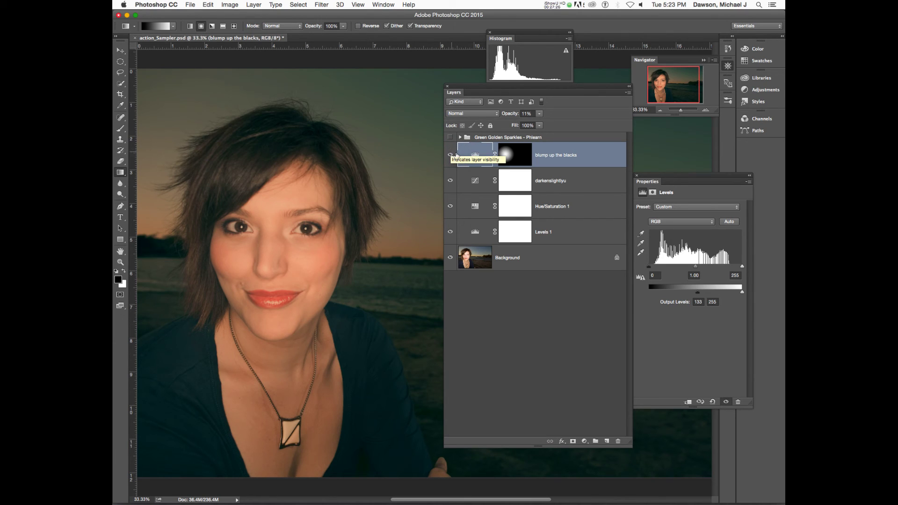
Step: Expand the Green Golden Sparkles group to review its layers, and collapse it again
click(472, 156)
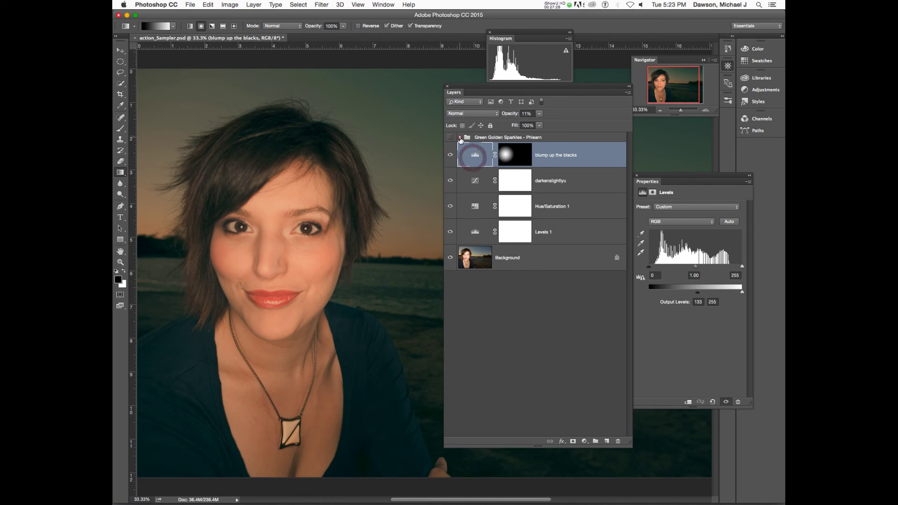
click(460, 138)
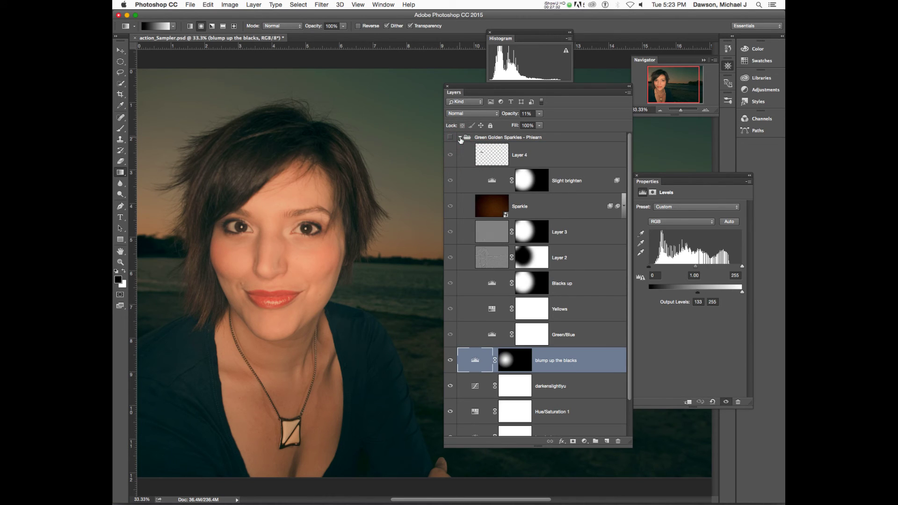
click(460, 137)
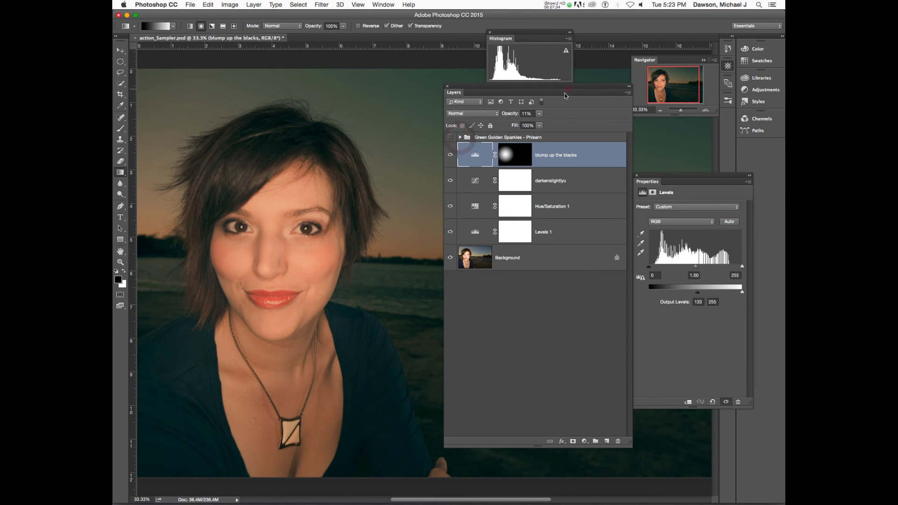
Step: Place Sparkle.jpg from the desktop into the portrait document as a layer above blump up the blacks
drag(565, 93, 522, 158)
drag(650, 14, 548, 91)
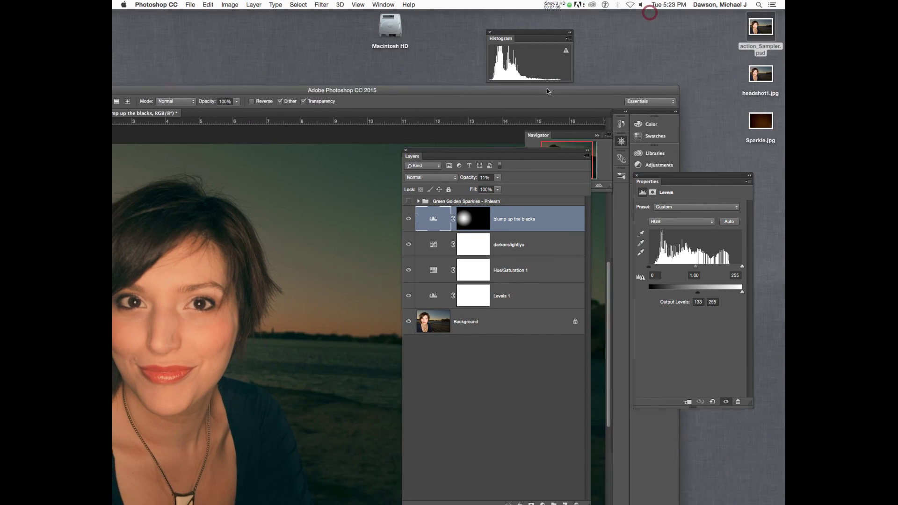
double_click(548, 91)
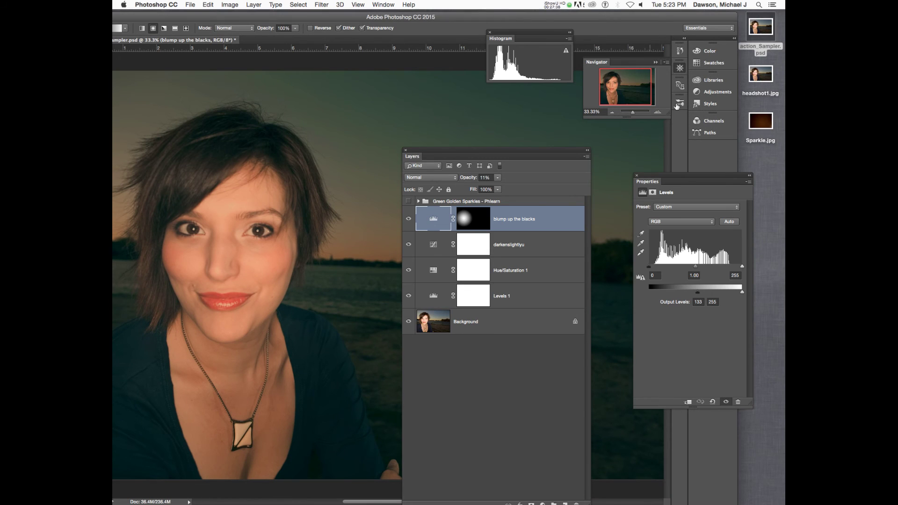
click(760, 126)
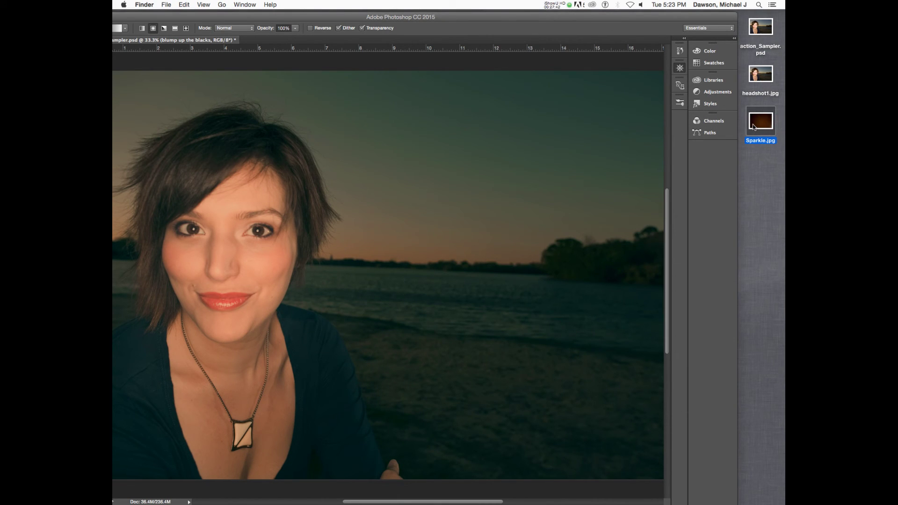
click(666, 17)
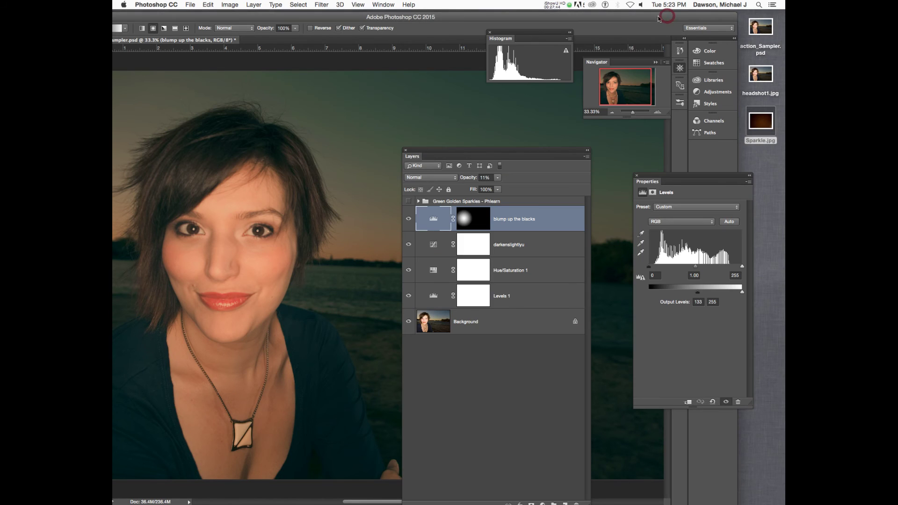
drag(658, 18, 660, 17)
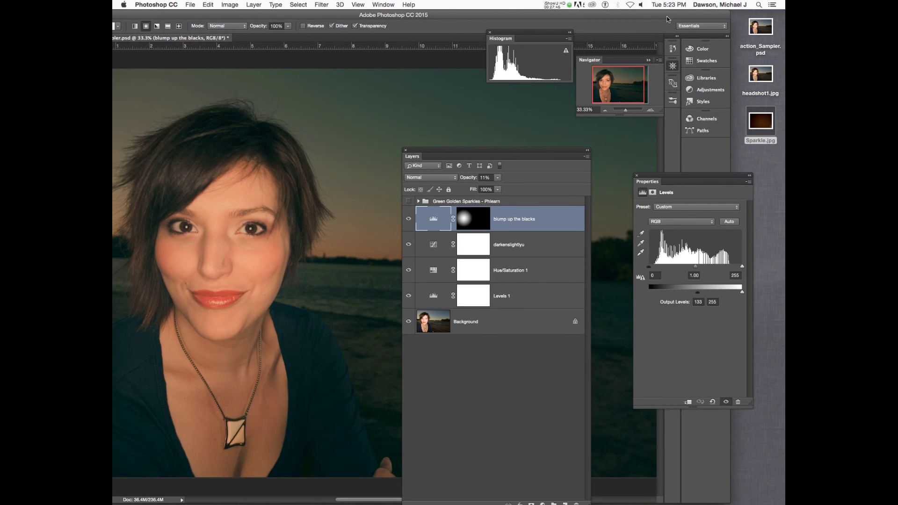
click(760, 123)
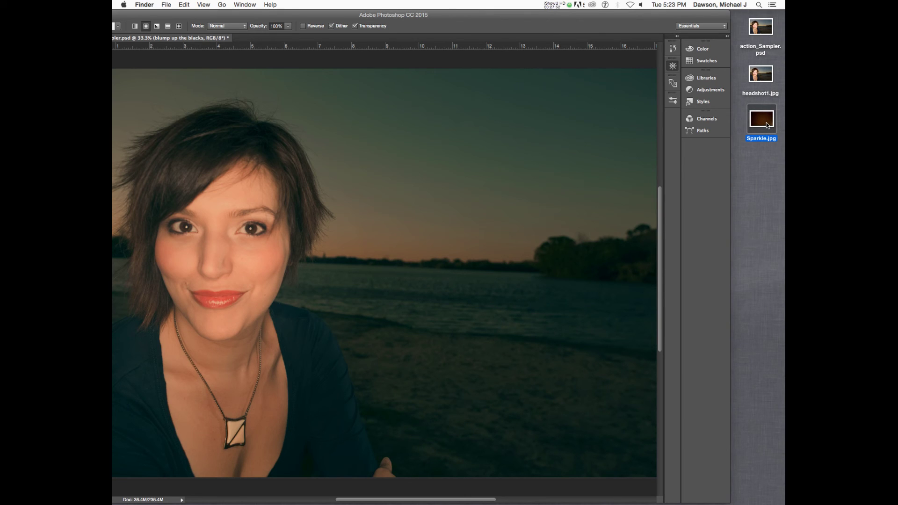
drag(769, 123, 476, 250)
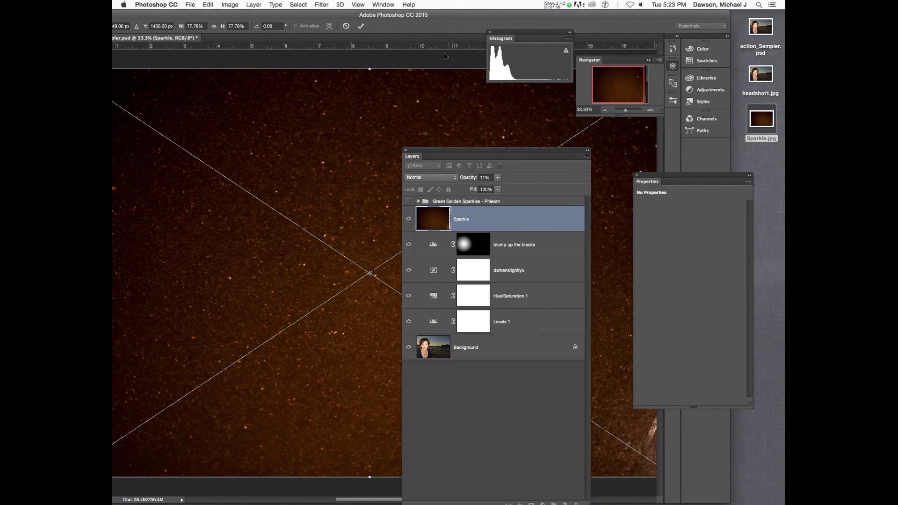
Step: Shift the placed Sparkle image horizontally so its side edges line up with the photo canvas
double_click(432, 15)
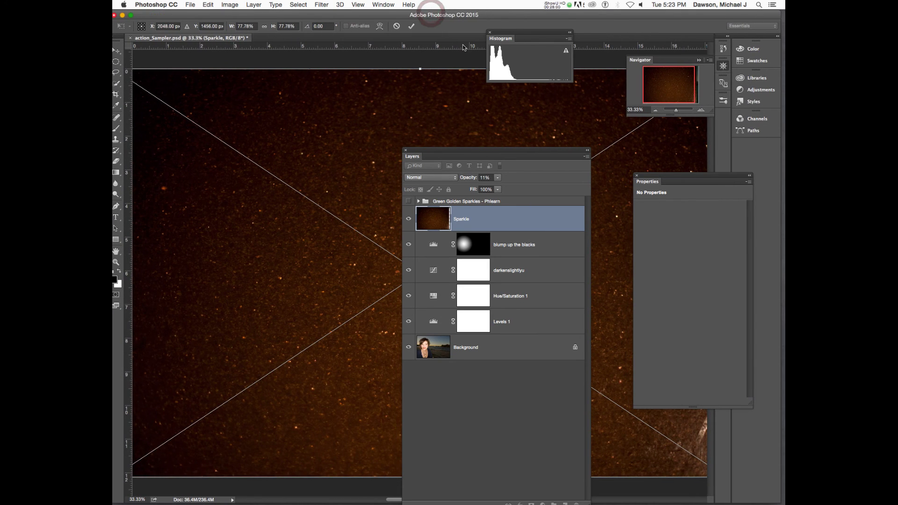
key(super+minus)
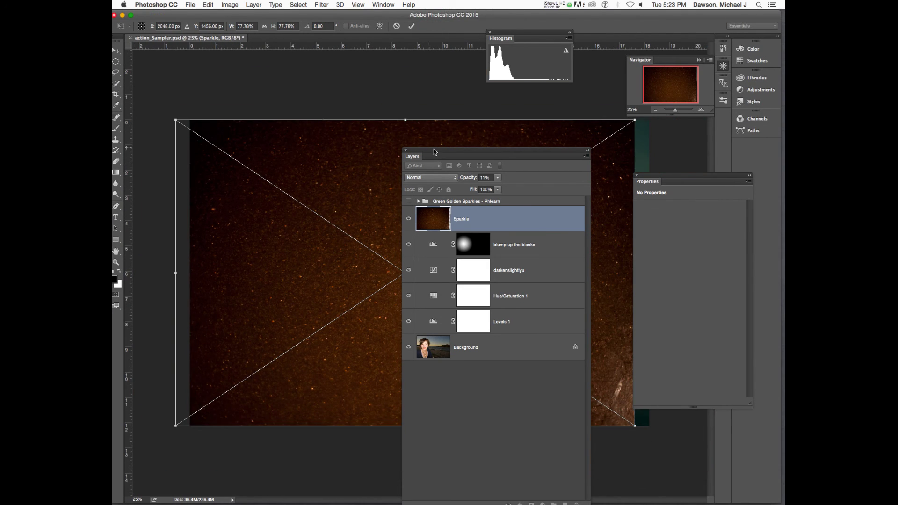
drag(440, 156, 533, 179)
key(Tab)
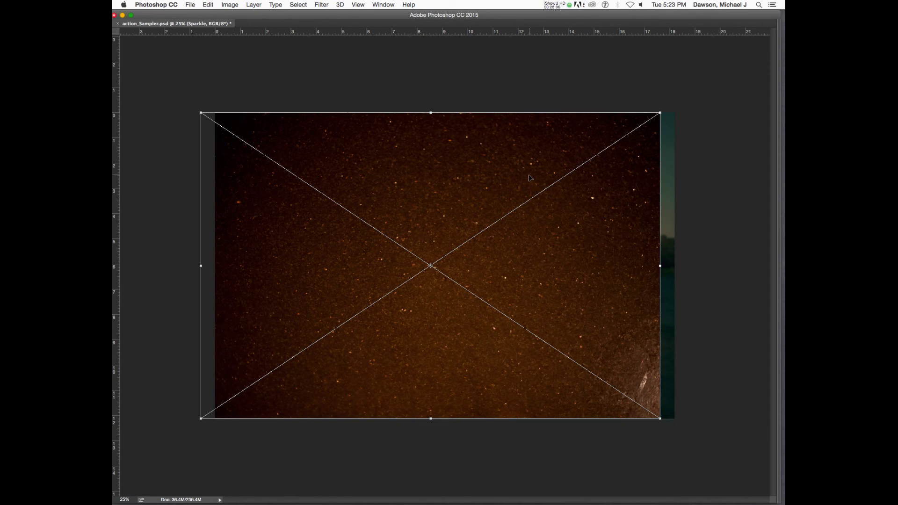
drag(431, 175, 444, 175)
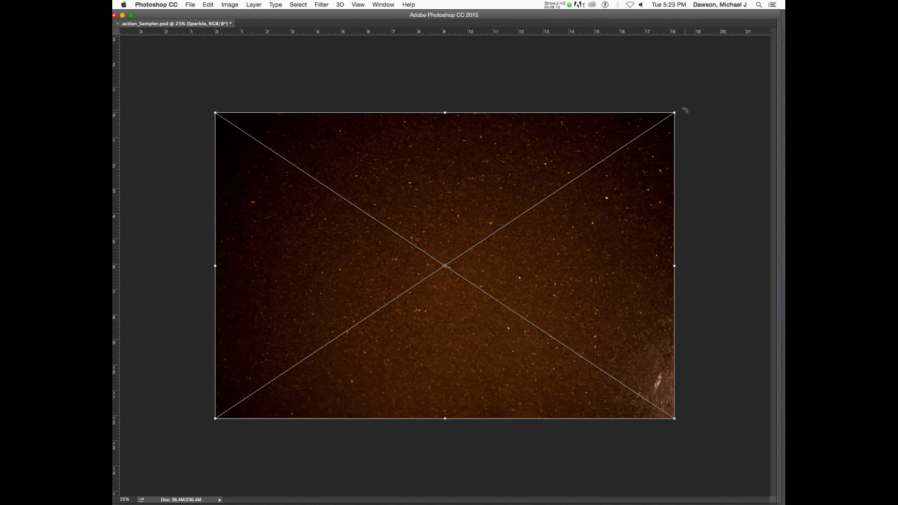
Step: Rotate the placed Sparkle image by -0.20 degrees, scale it to 78% and commit the placement
mouse_move(684, 111)
mouse_down()
mouse_move(707, 136)
mouse_move(696, 102)
mouse_up()
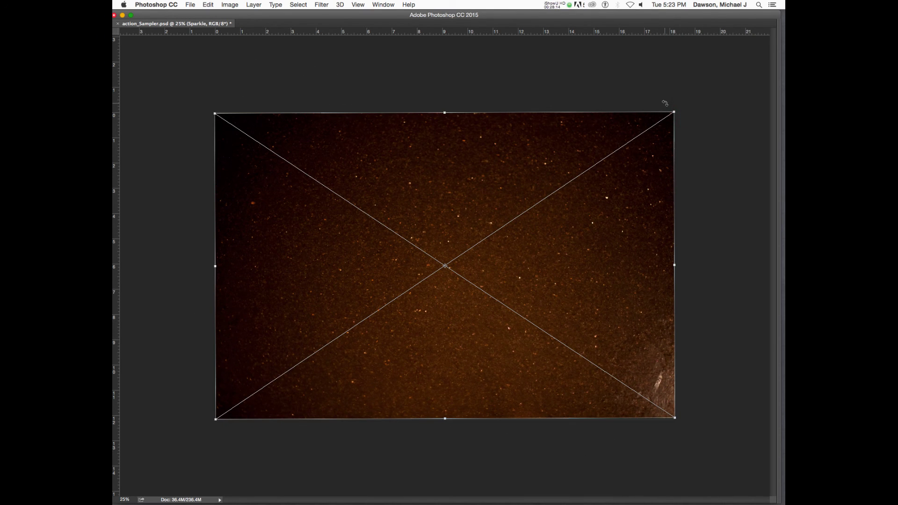
key(Tab)
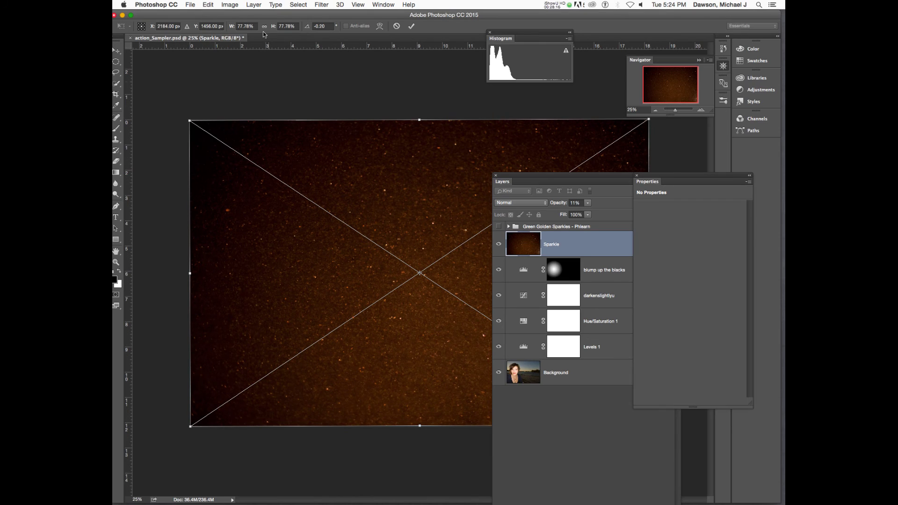
click(283, 26)
drag(649, 120, 650, 119)
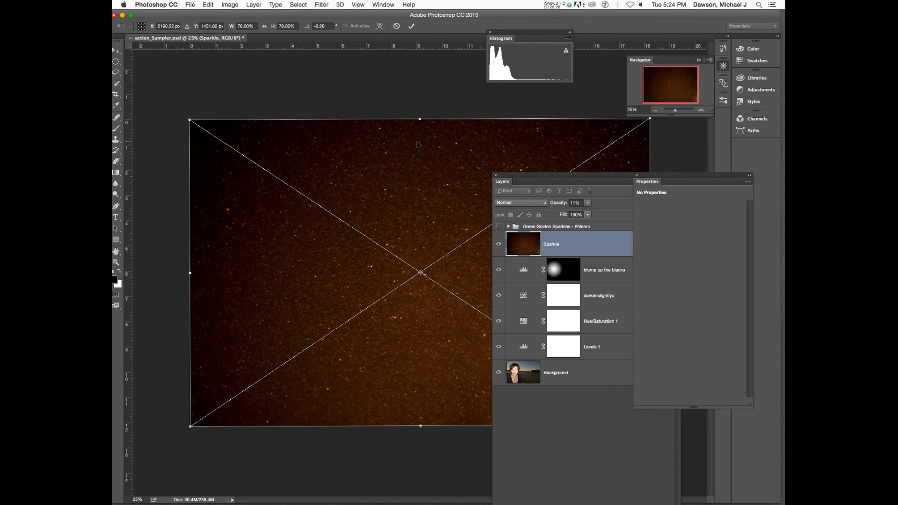
key(Return)
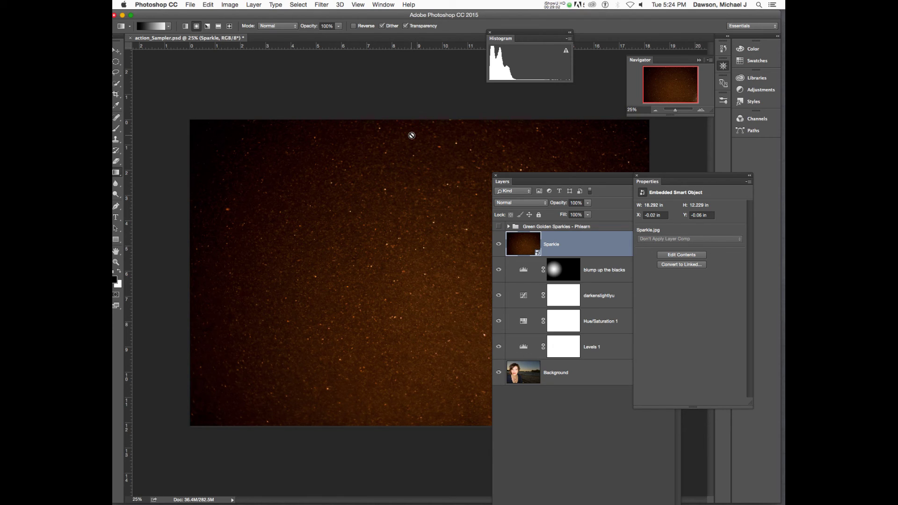
Step: Check the photo with the placed Sparkle layer hidden, and inspect the blend settings of the sample group's Sparkle layer
click(499, 244)
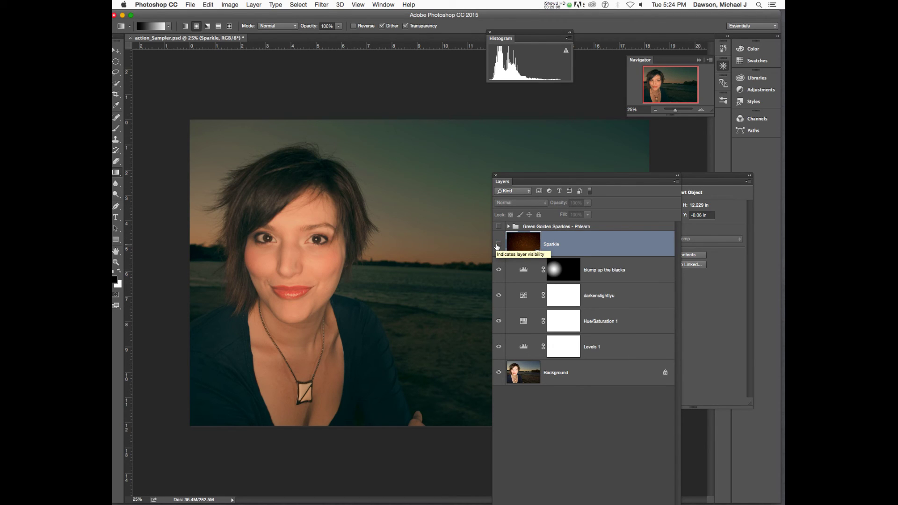
click(497, 245)
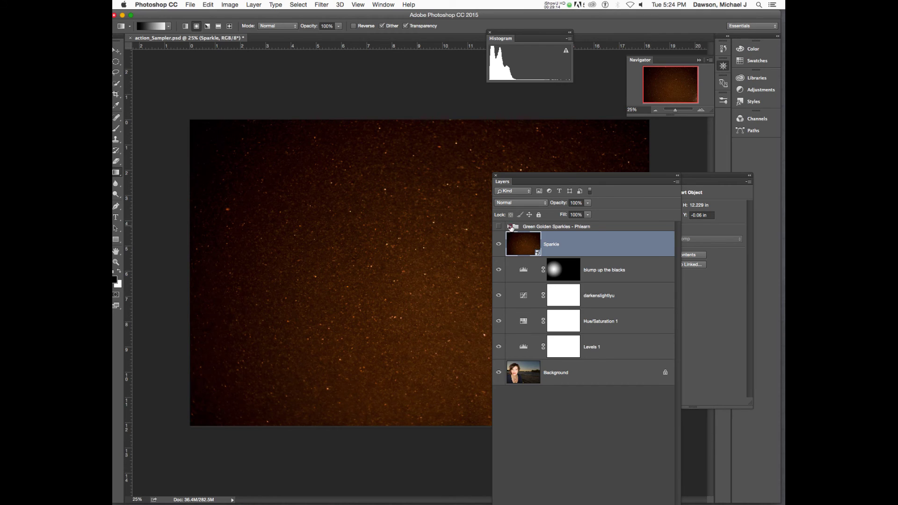
click(508, 226)
click(540, 297)
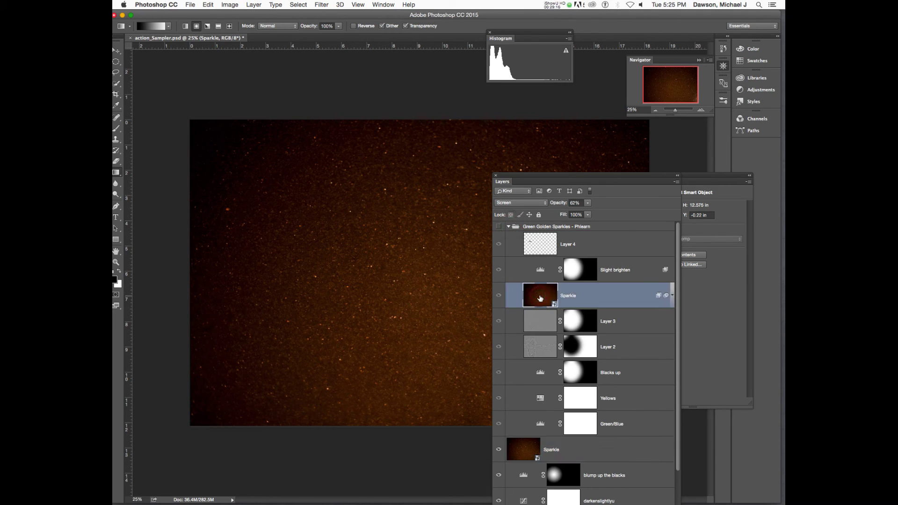
Step: Change the blend mode of the newly placed Sparkle layer to Screen
click(521, 448)
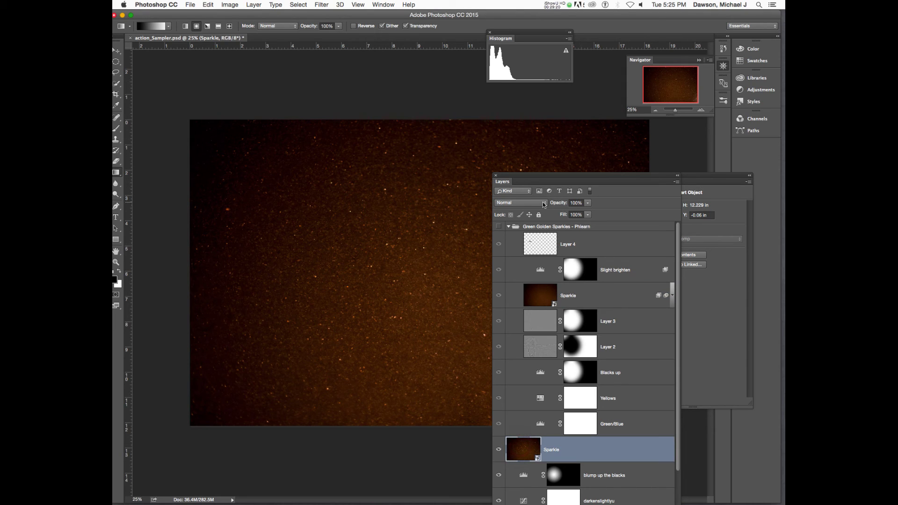
click(517, 201)
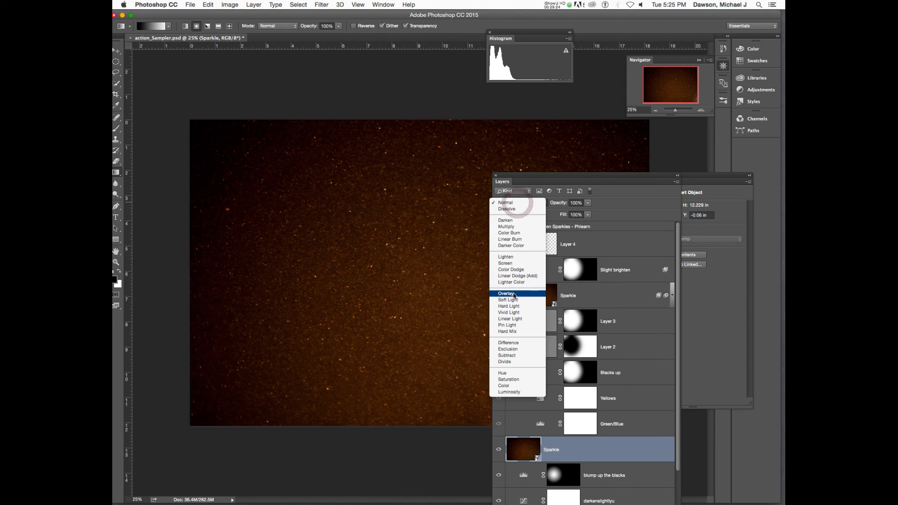
click(527, 263)
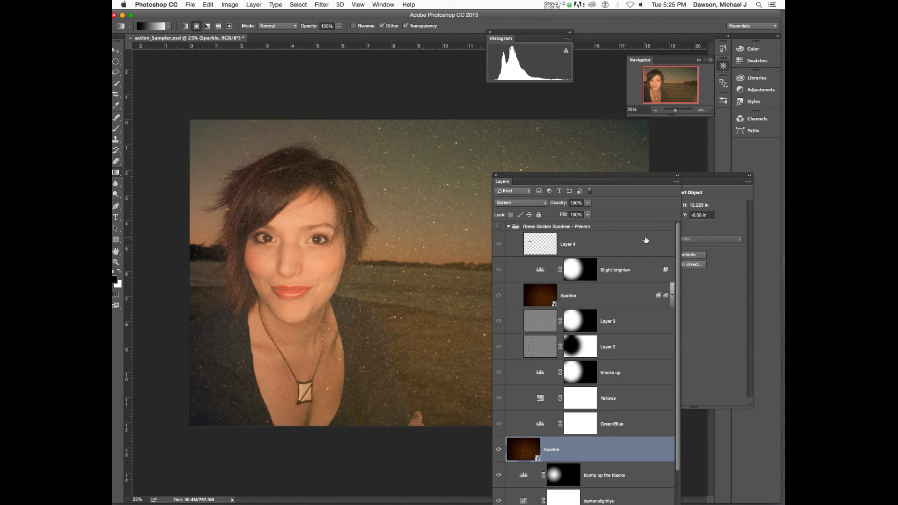
Step: Move the layer list away from the photo and look through the sample group's layers
drag(636, 176, 721, 137)
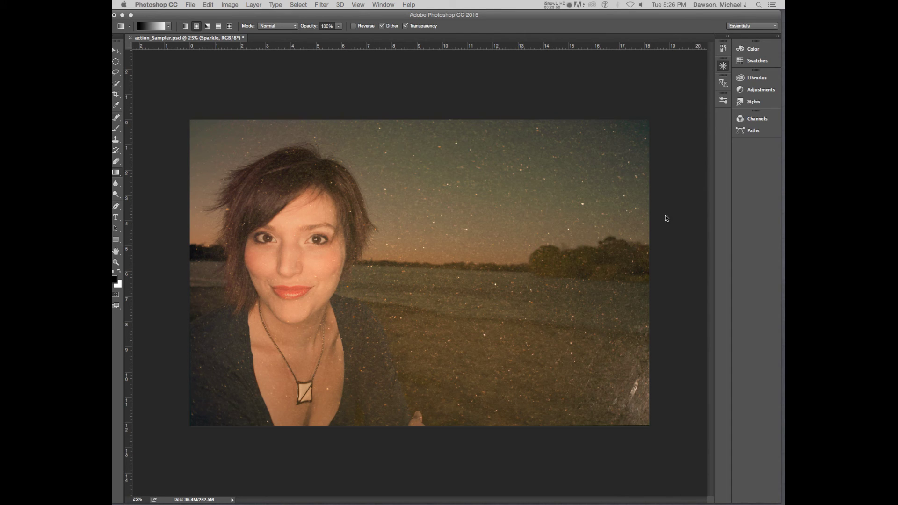
click(772, 190)
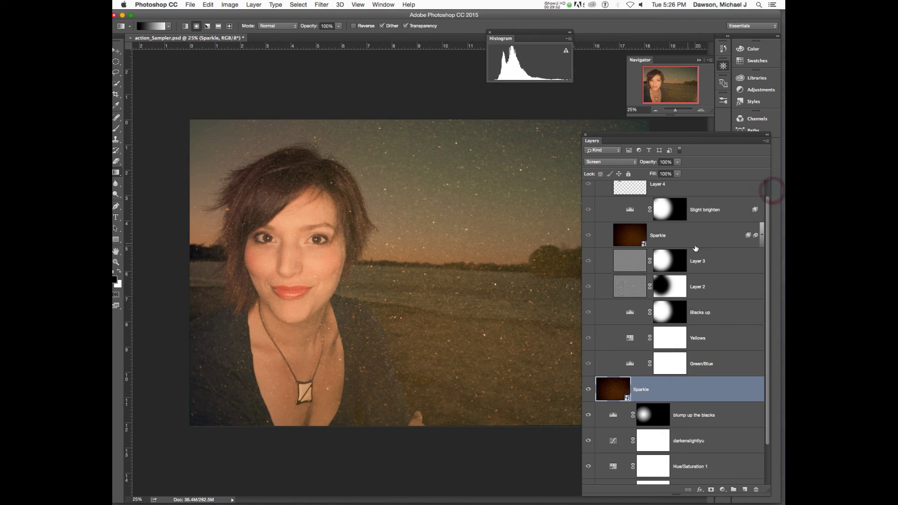
scroll(669, 233, up, 1)
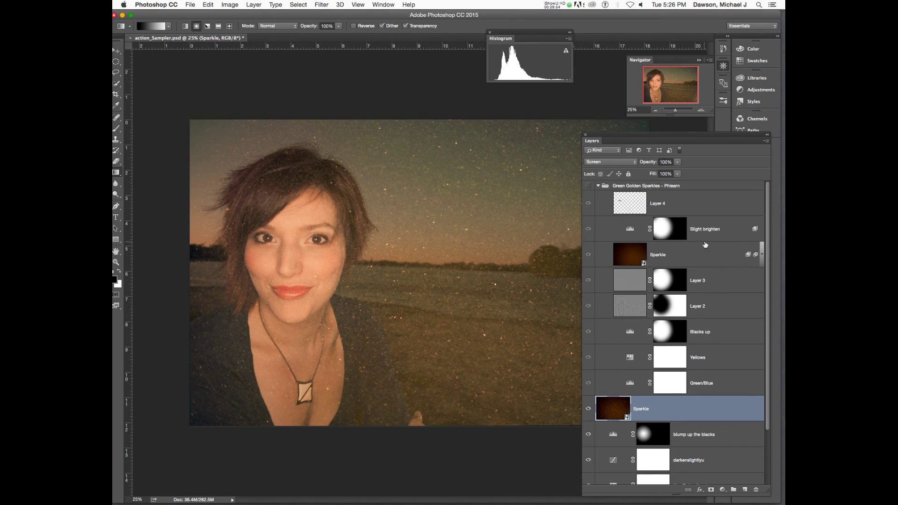
scroll(698, 241, down, 3)
scroll(702, 243, up, 3)
Step: Apply a Gaussian Blur smart filter with a 2.0 pixel radius to the newly placed Sparkle layer
click(323, 5)
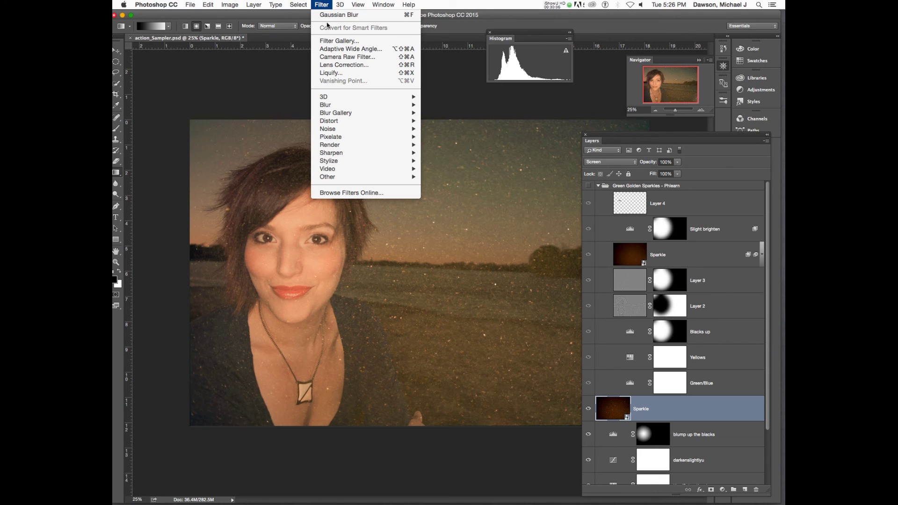
mouse_move(380, 133)
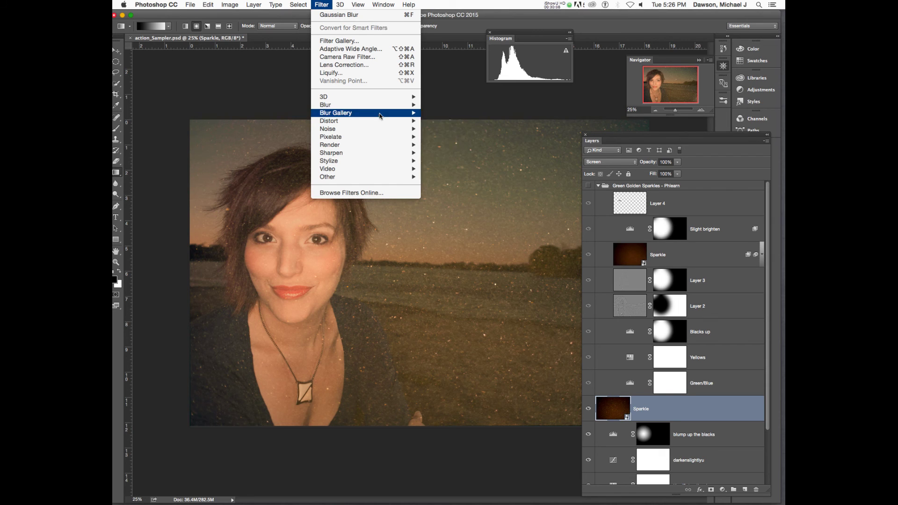
mouse_move(381, 107)
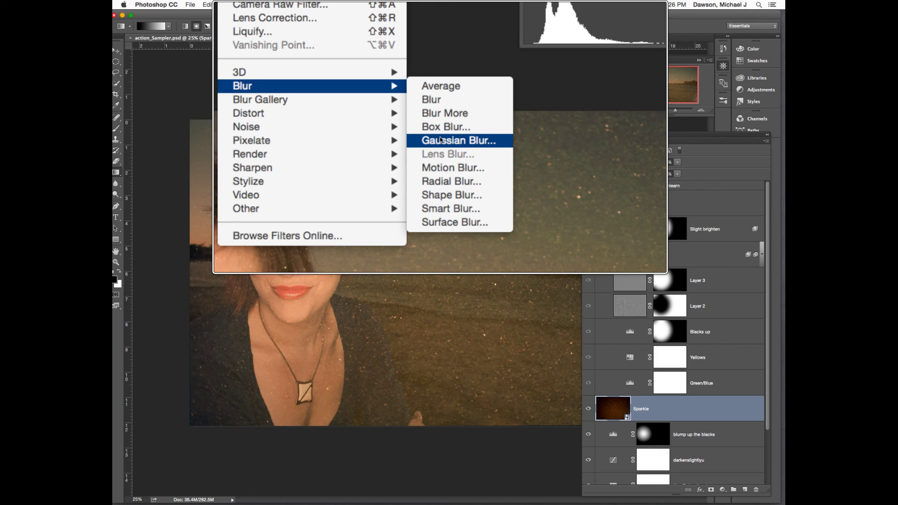
click(439, 140)
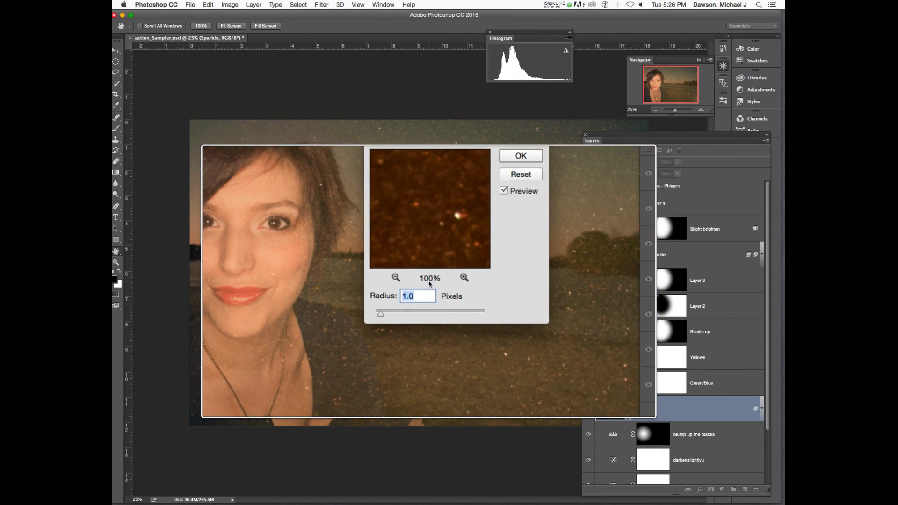
drag(394, 309, 396, 307)
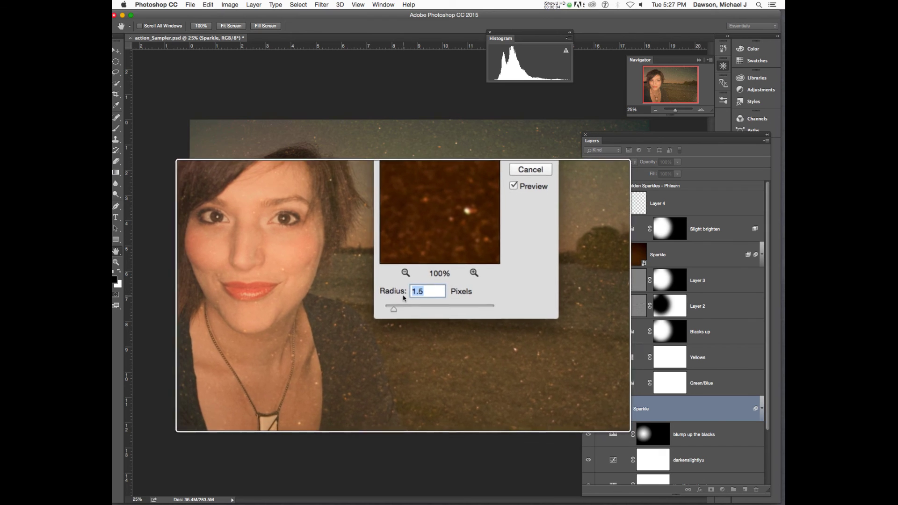
mouse_move(394, 309)
mouse_down()
mouse_move(431, 307)
mouse_move(400, 307)
mouse_up()
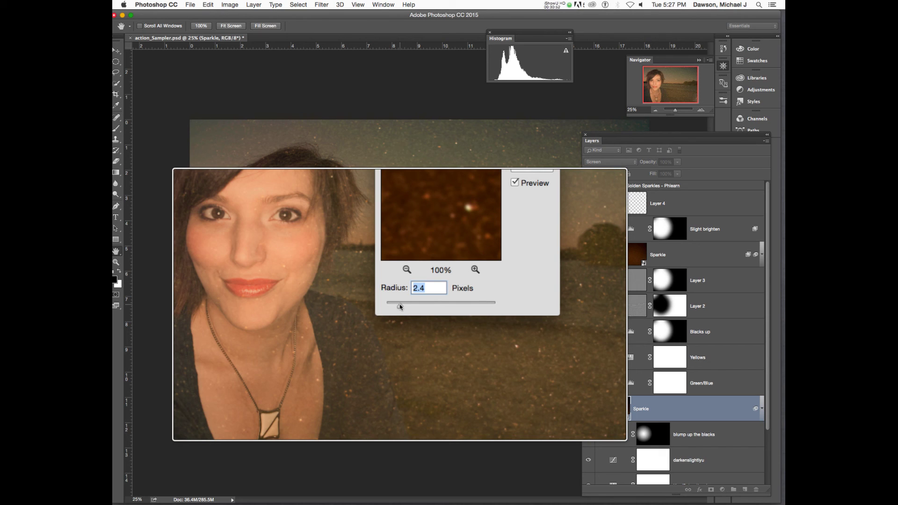
drag(400, 306, 398, 307)
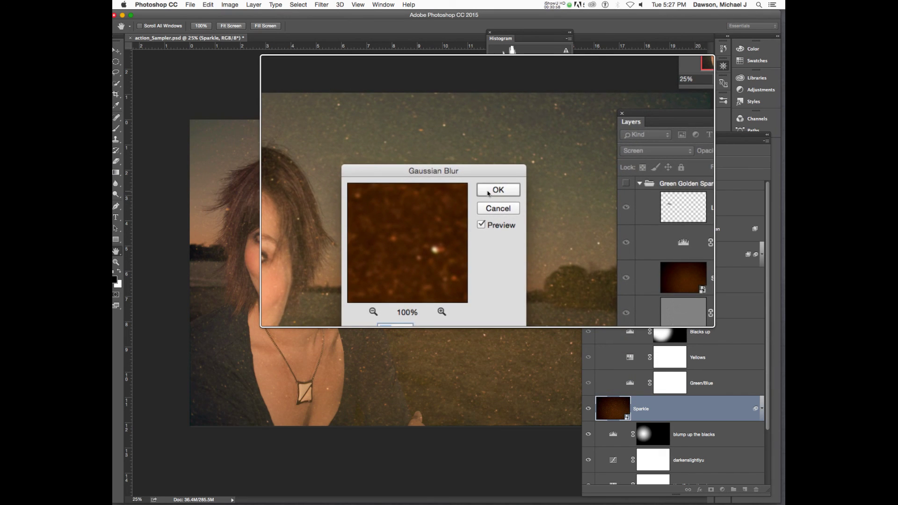
click(487, 192)
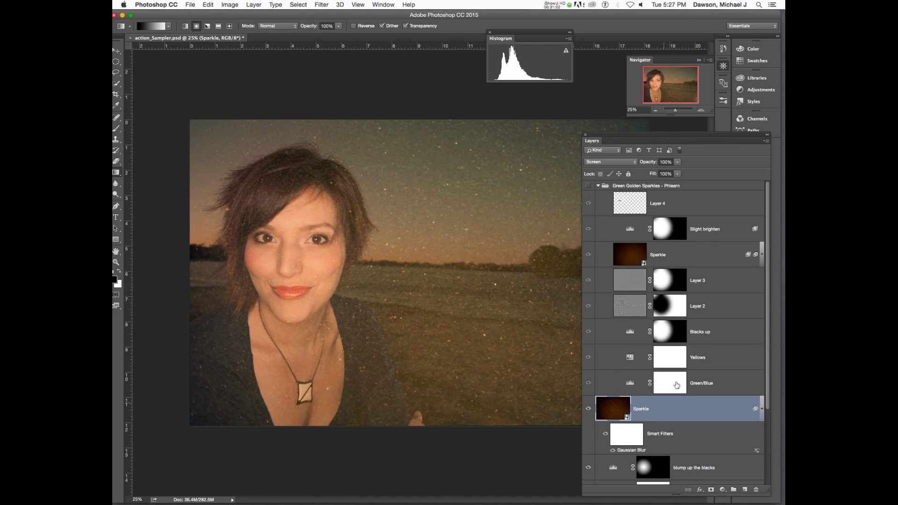
Step: Inspect the opacity of the sample group's Sparkle layer and the mask on its Gaussian Blur smart filter
click(606, 257)
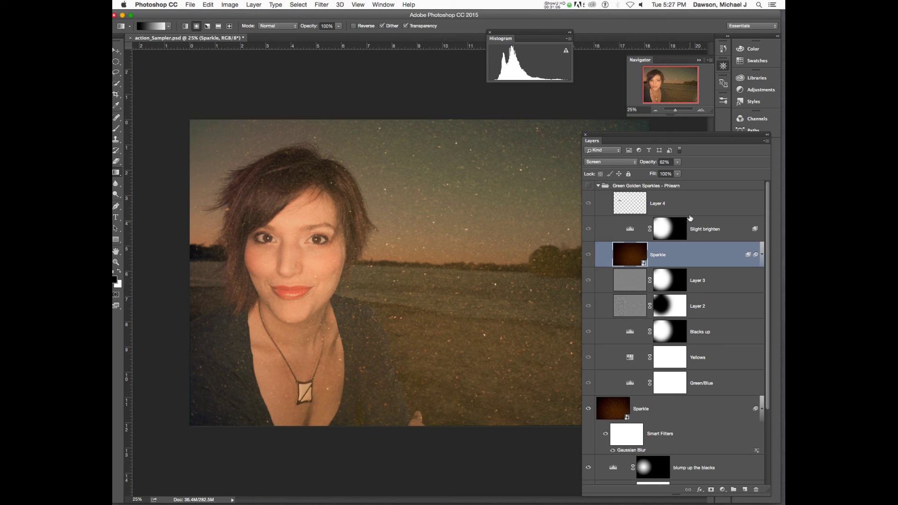
click(668, 410)
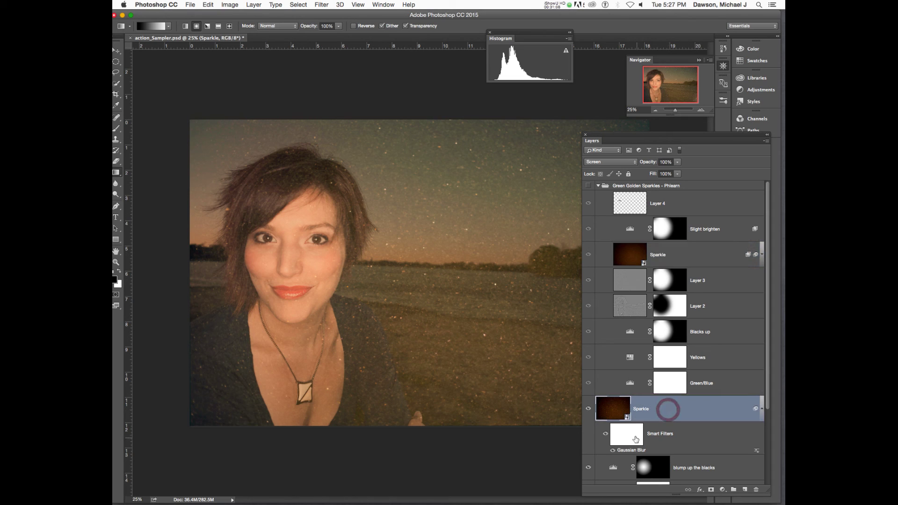
click(761, 254)
click(649, 287)
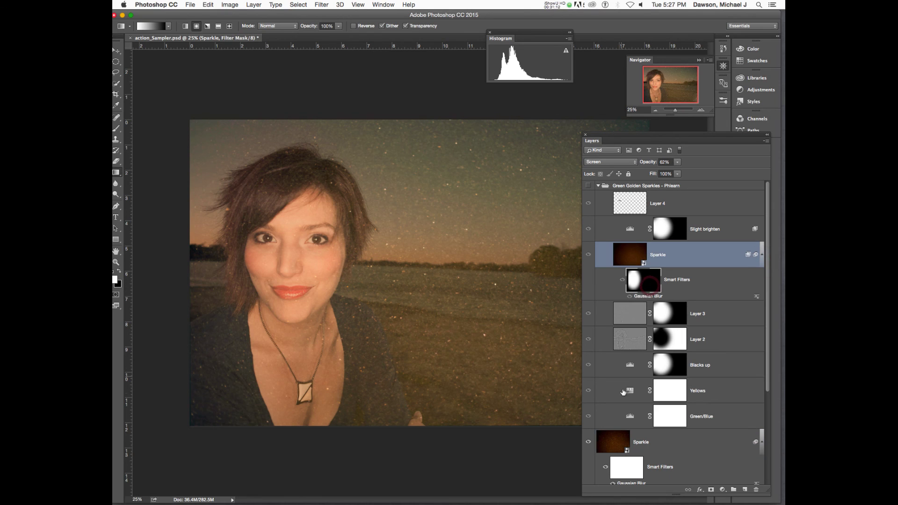
Step: Edit the new Sparkle layer's Gaussian Blur smart filter and set its radius to 36.0 pixels
click(612, 443)
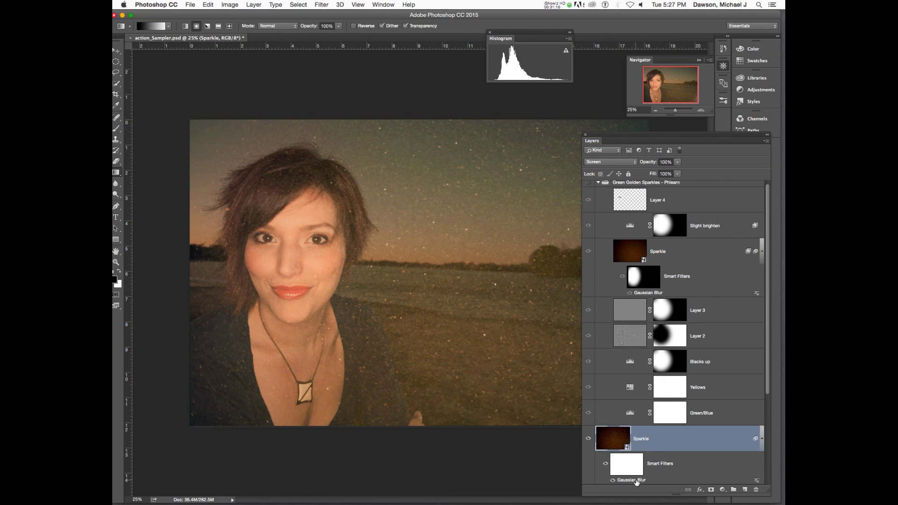
double_click(631, 480)
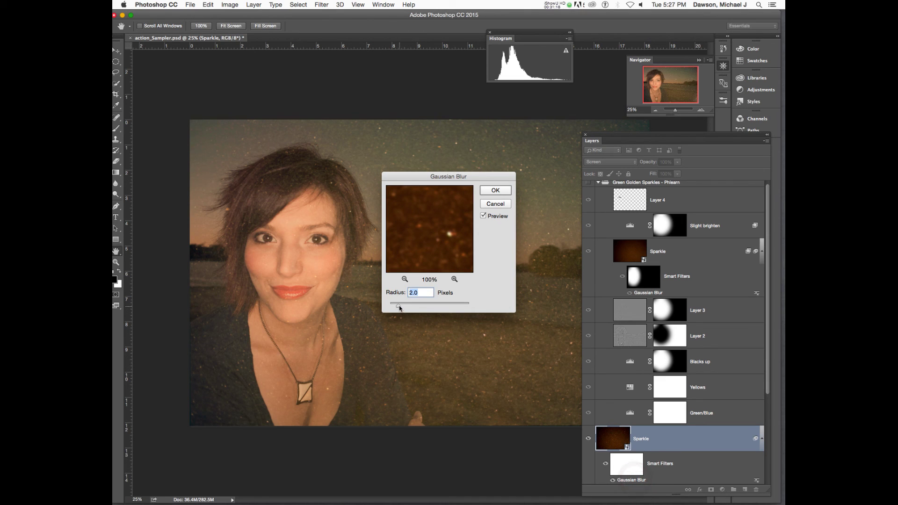
drag(399, 306, 430, 306)
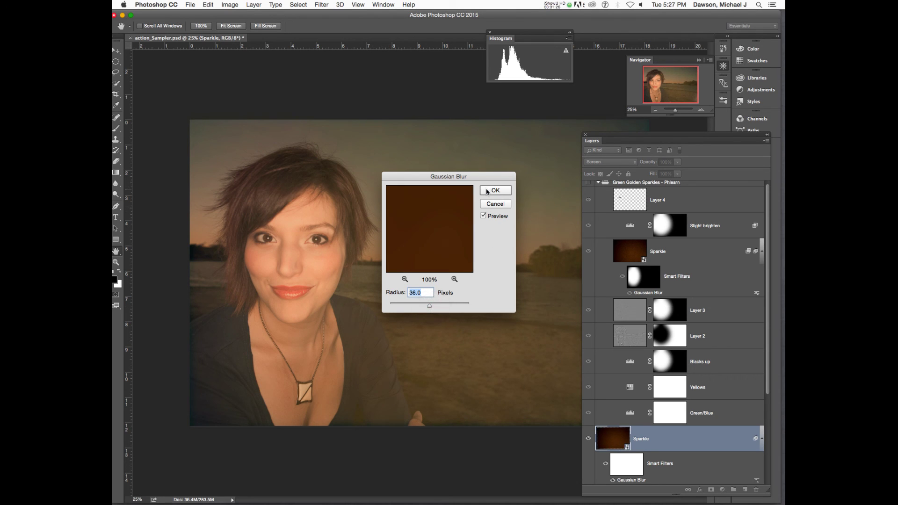
click(486, 191)
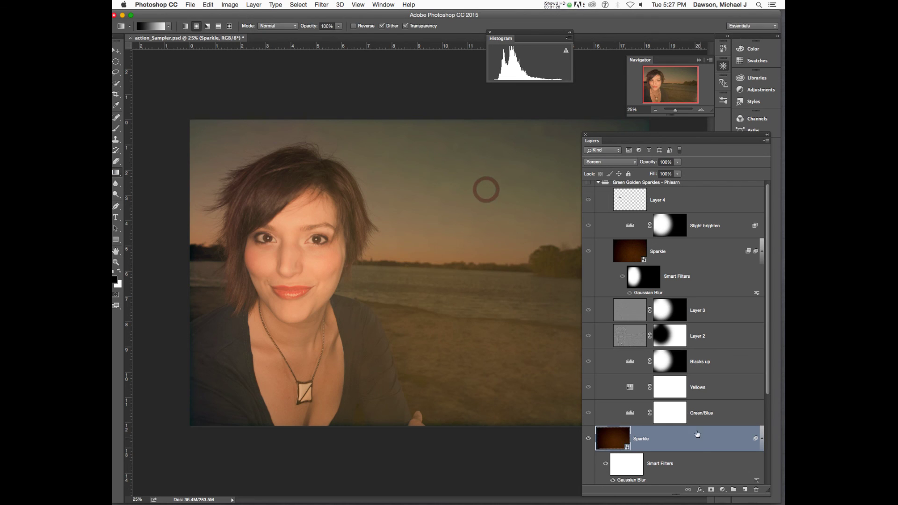
Step: Draw a white-to-black radial gradient from the face outward on the new Sparkle layer's filter mask, undoing and redrawing it to adjust the fade
scroll(696, 424, down, 3)
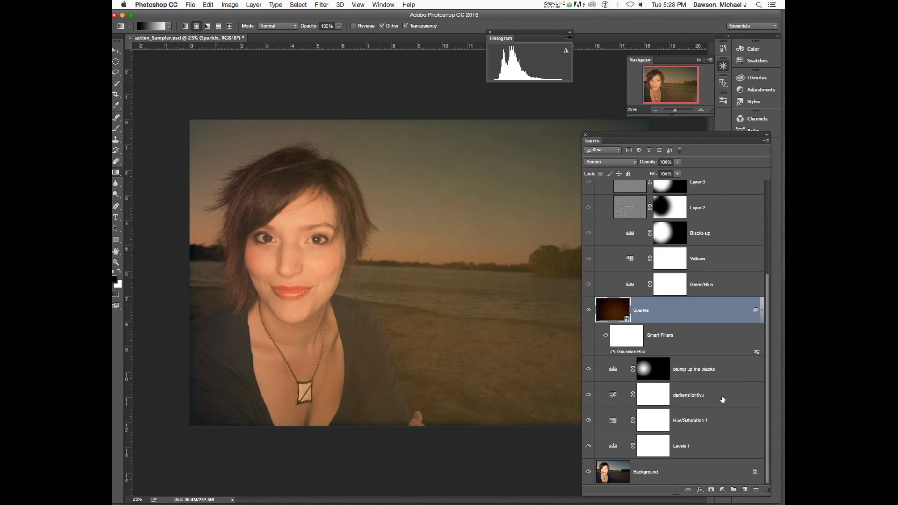
click(635, 340)
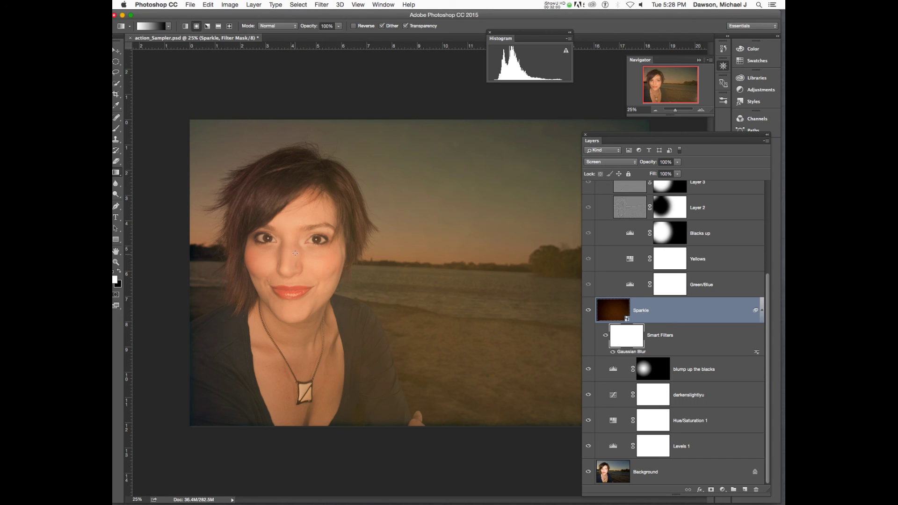
drag(286, 263, 347, 318)
drag(375, 337, 378, 336)
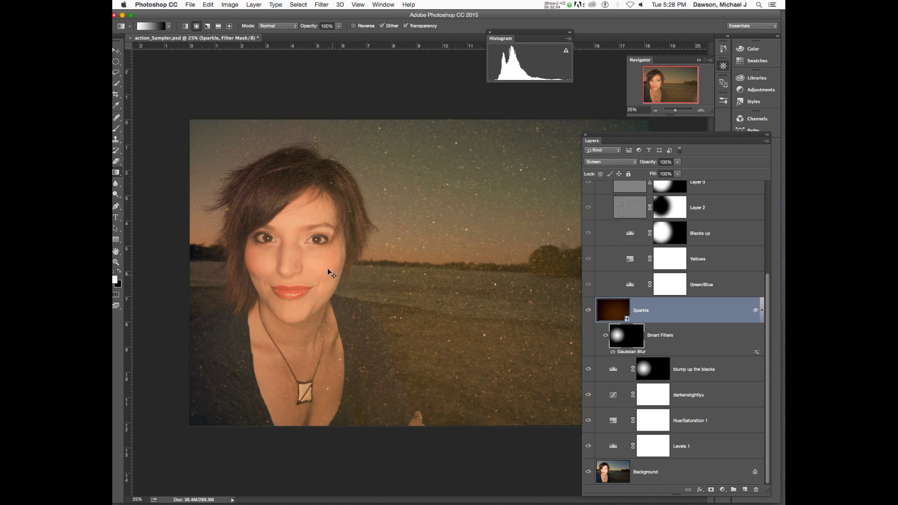
key(super+z)
drag(299, 235, 420, 331)
key(super+z)
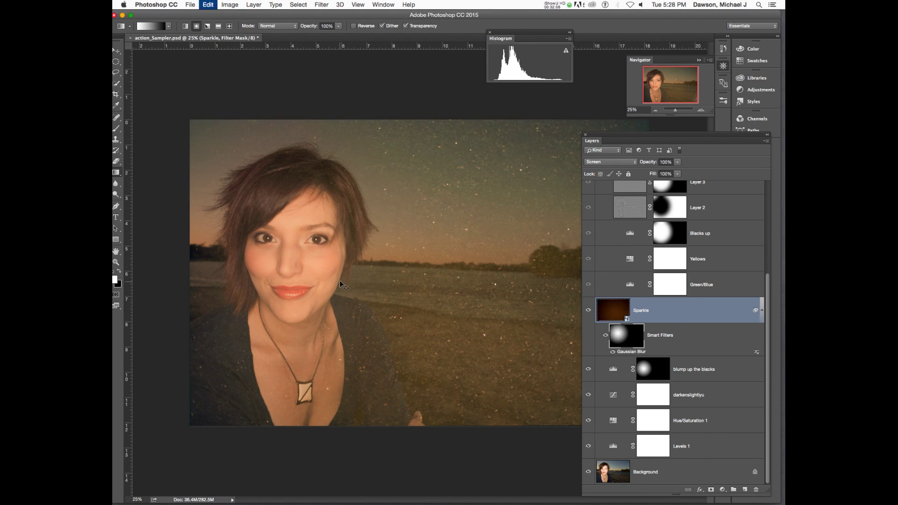
drag(297, 251, 380, 149)
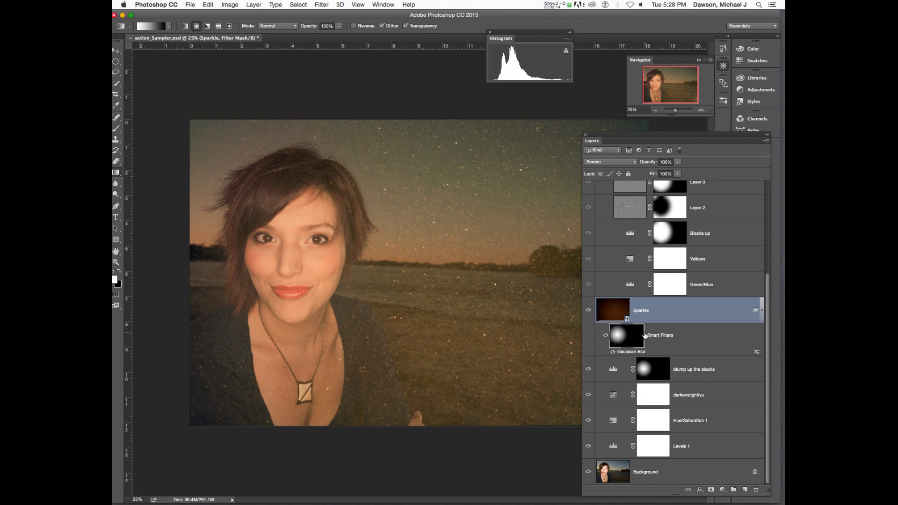
Step: Set up the Brush tool with a size of 800 px and 0% hardness
key(b)
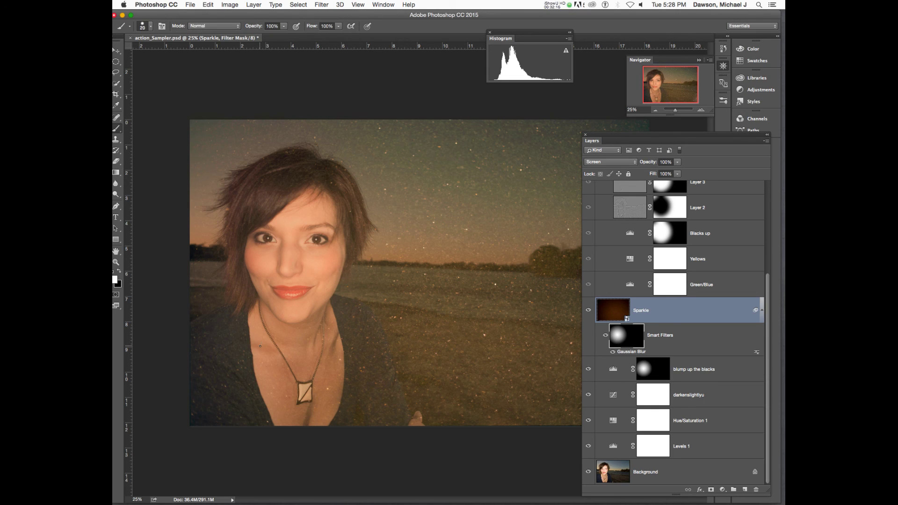
key(bracketright)
key(bracketright)
key(bracketright)
key(bracketright)
key(bracketright)
key(bracketright)
key(bracketright)
key(bracketright)
key(bracketright)
key(bracketright)
key(bracketright)
key(bracketright)
key(bracketright)
key(bracketleft)
right_click(278, 357)
drag(361, 395, 307, 391)
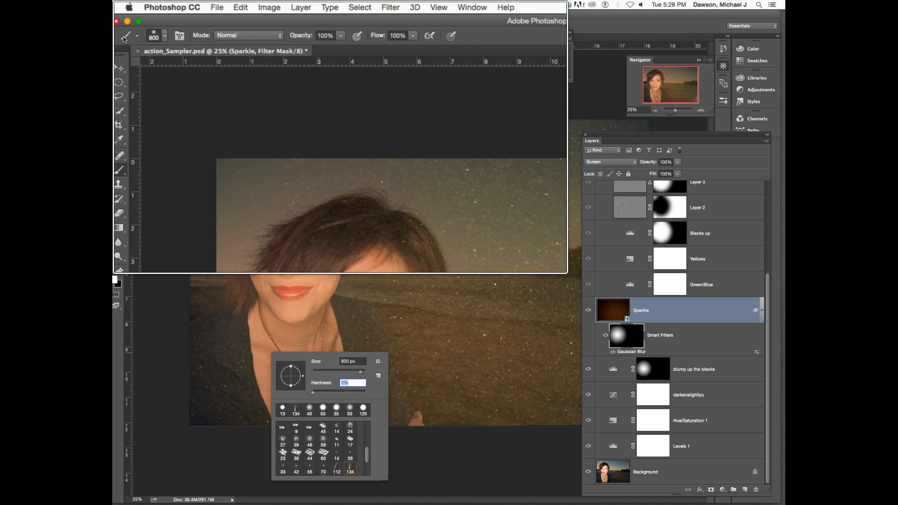
Step: Reset the Brush tool to its defaults and enlarge the brush to 600 px
right_click(128, 49)
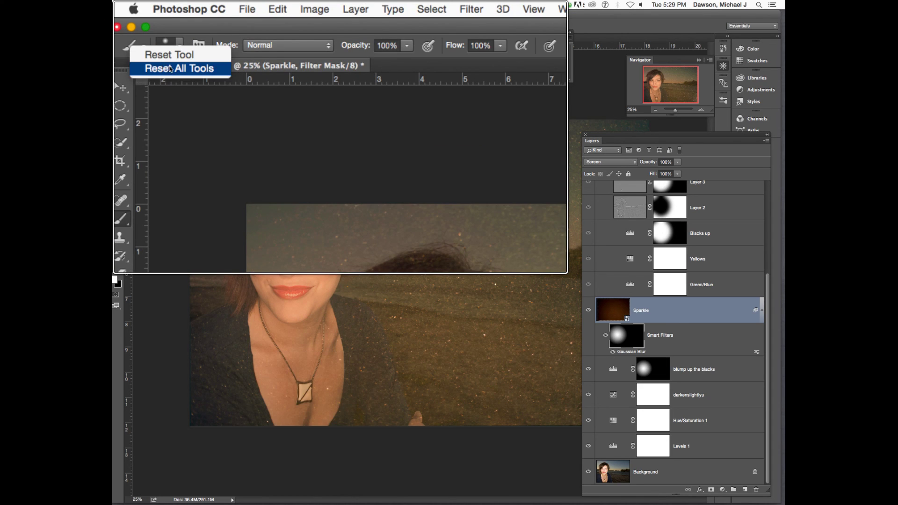
click(175, 55)
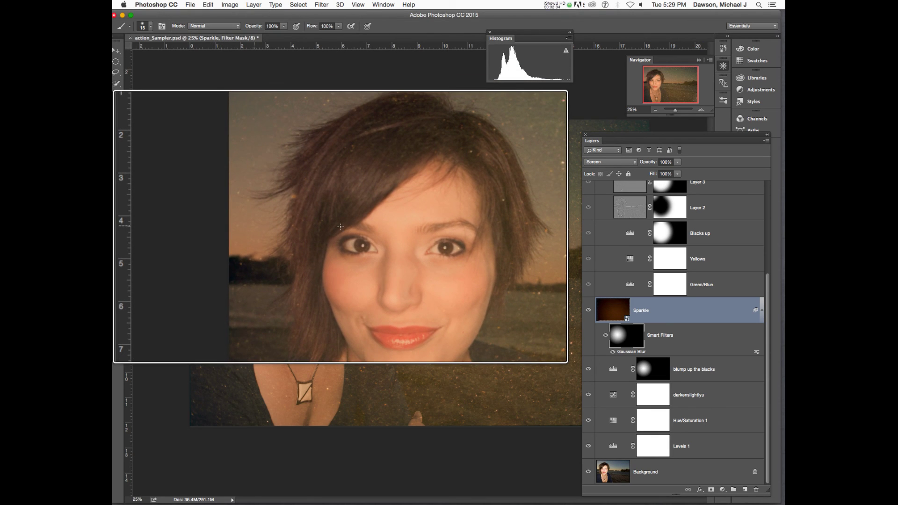
key(bracketright)
key(bracketright)
key(bracketright)
key(bracketright)
key(bracketright)
key(bracketright)
key(bracketright)
key(bracketright)
key(bracketright)
key(bracketright)
Step: Paint white with the brush on the Sparkle filter mask over the woman's hair, face and body
key(p)
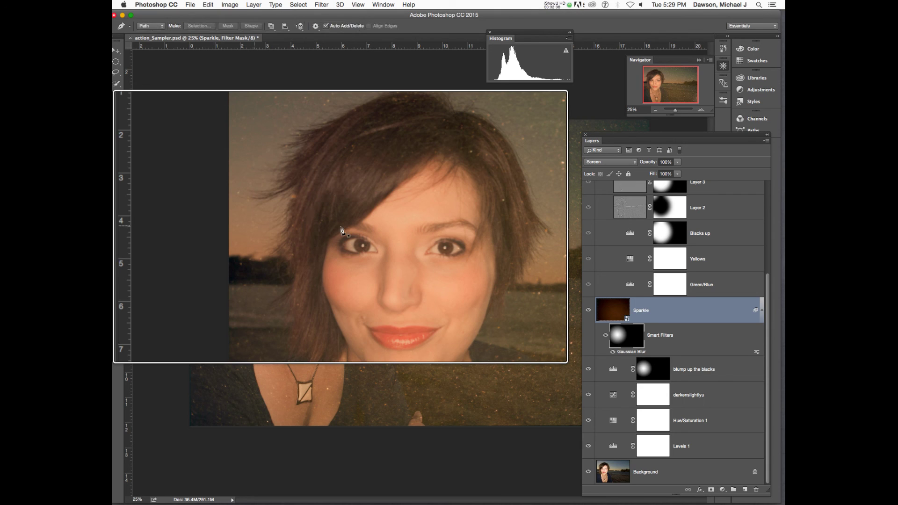
key(b)
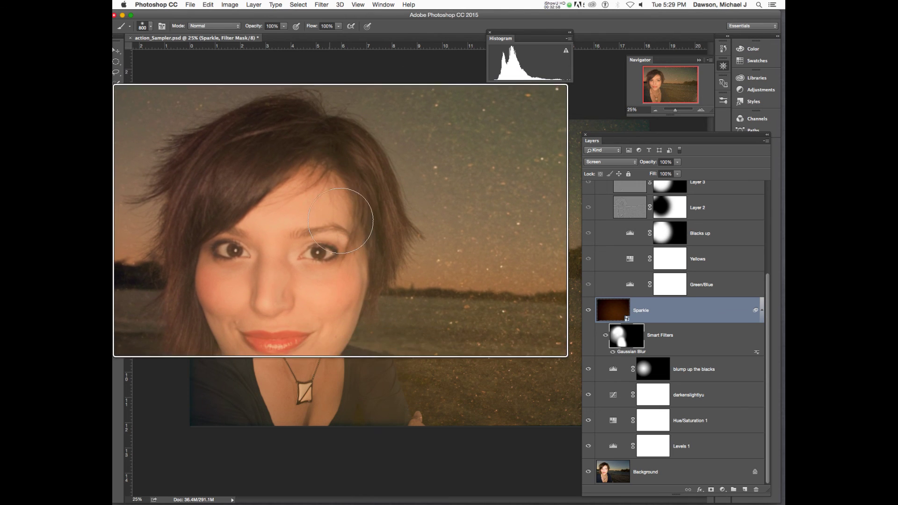
scroll(341, 225, up, 2)
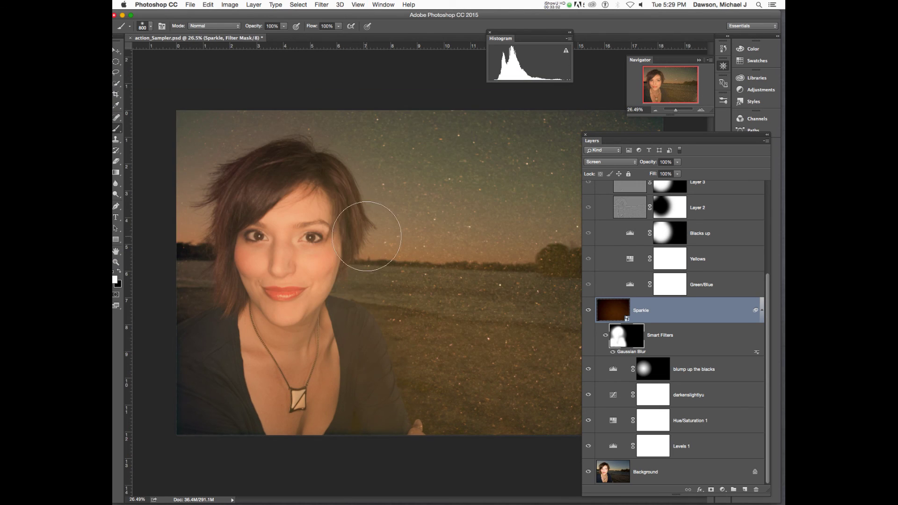
Step: Compare the photo with the Sparkle layer and its smart filter off and on, and lower the layer's opacity to 64%
click(588, 311)
click(588, 310)
click(612, 318)
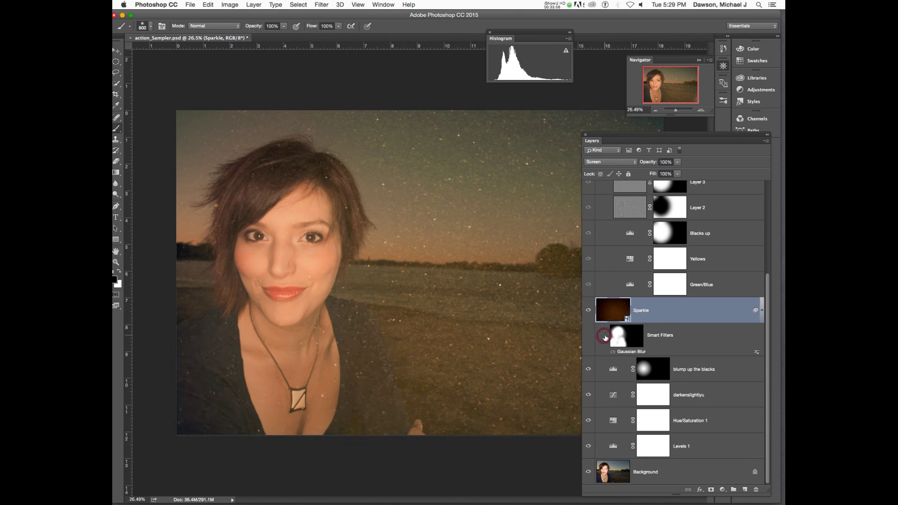
click(605, 336)
click(605, 337)
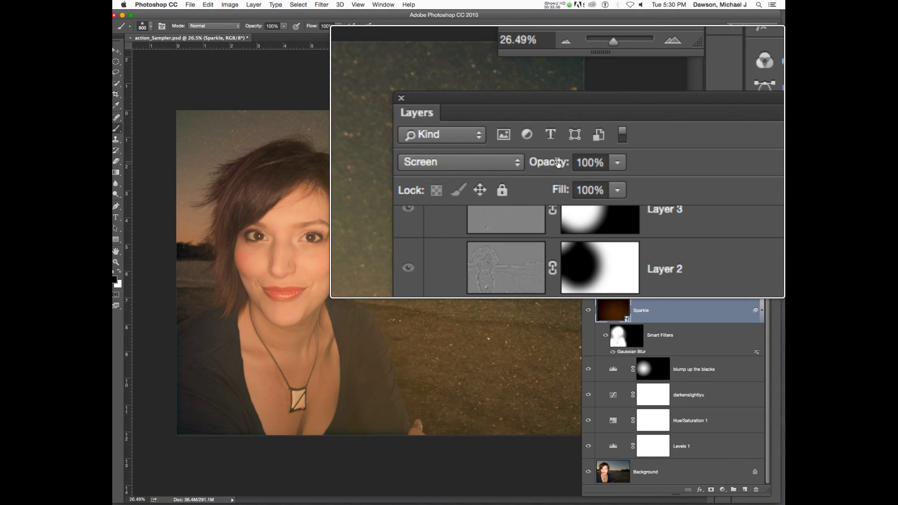
drag(558, 163, 558, 167)
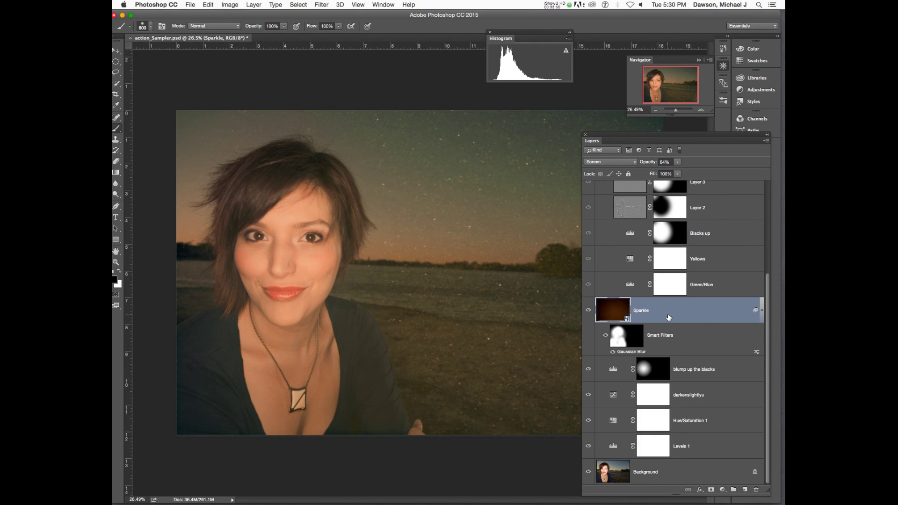
Step: Check the blend mode and opacity of the sample group's Slight brighten layer, and reselect the new Sparkle layer
scroll(669, 313, up, 5)
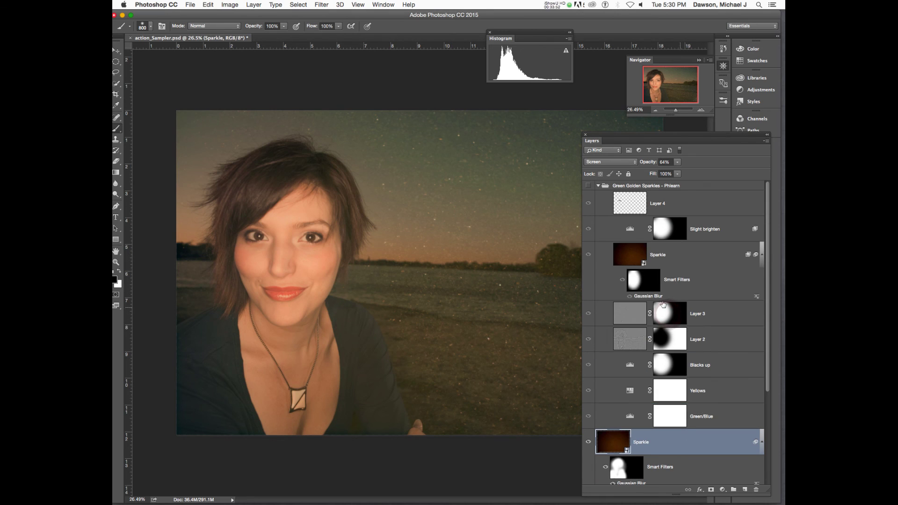
click(627, 230)
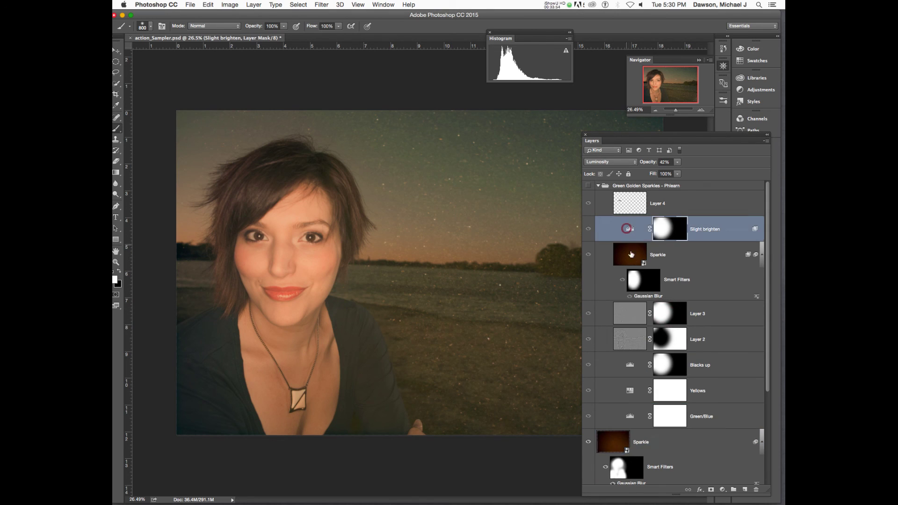
scroll(671, 320, down, 5)
click(671, 317)
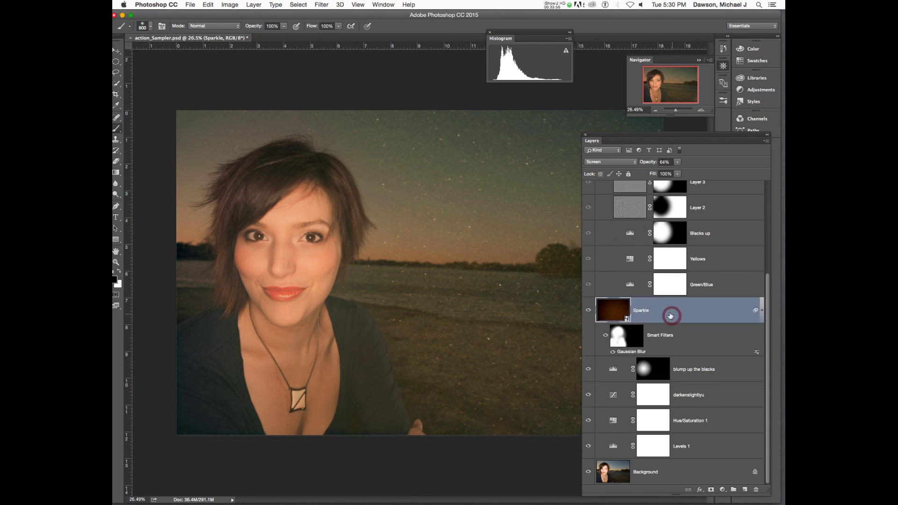
scroll(655, 311, up, 5)
Step: Collapse the Green Golden Sparkles - Phlearn layer group
click(597, 186)
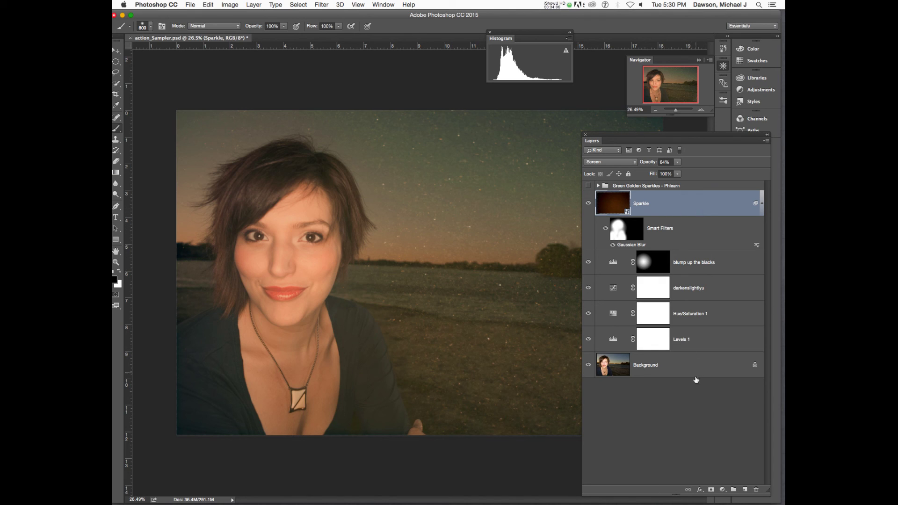
Step: Try a Color Lookup adjustment layer above the Sparkle layer, view its properties, and delete it
click(722, 489)
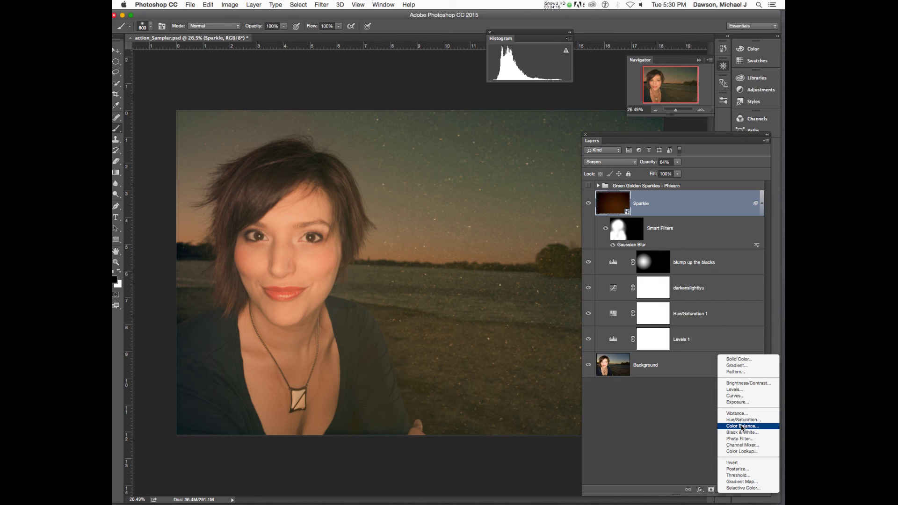
click(743, 451)
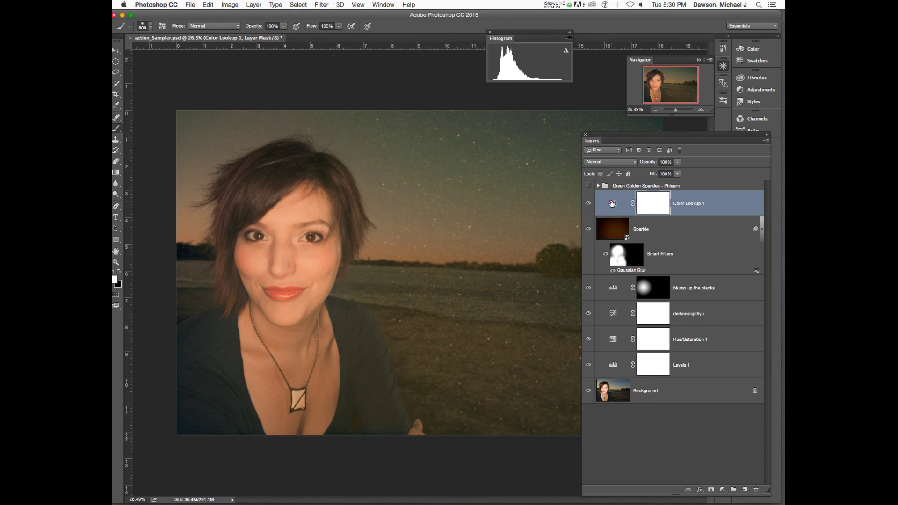
click(612, 203)
drag(647, 140, 495, 115)
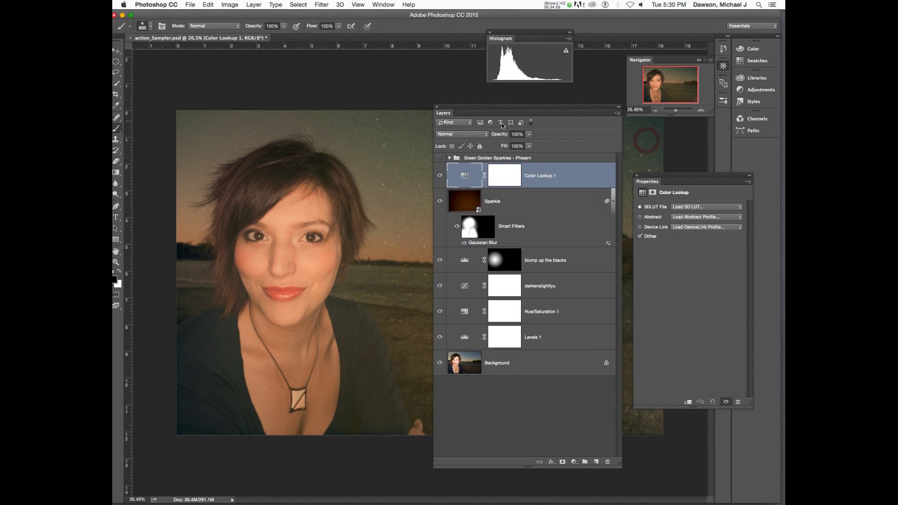
drag(464, 175, 606, 462)
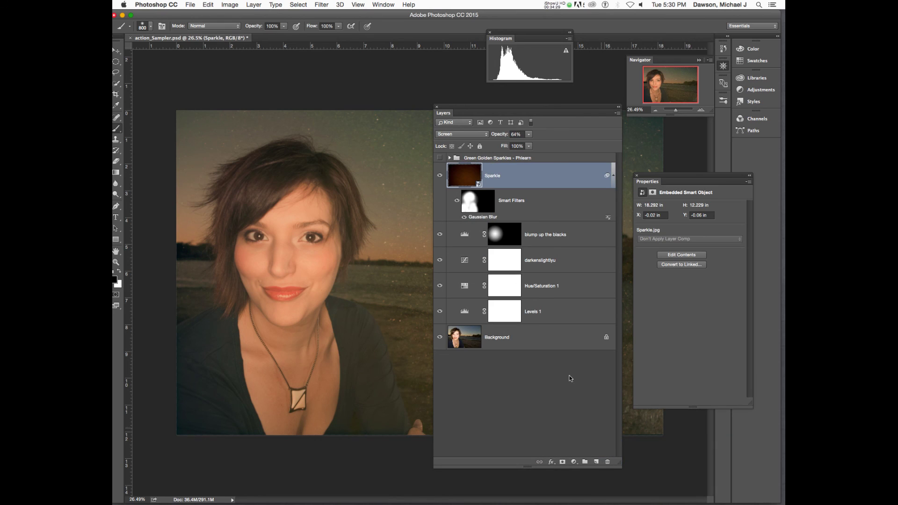
Step: Review the settings of the four adjustment layers from Levels 1 up to blump up the blacks, and reselect the Sparkle layer
click(562, 307)
click(569, 282)
click(570, 259)
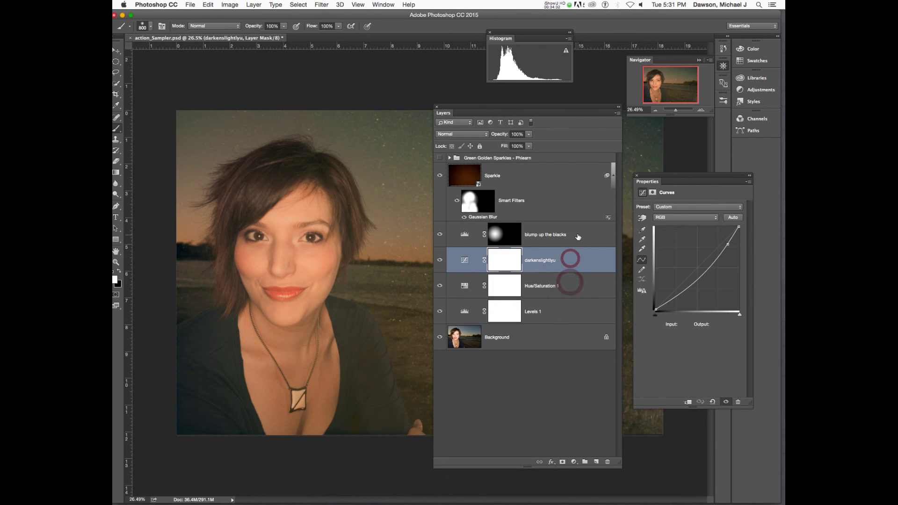
click(578, 237)
click(550, 173)
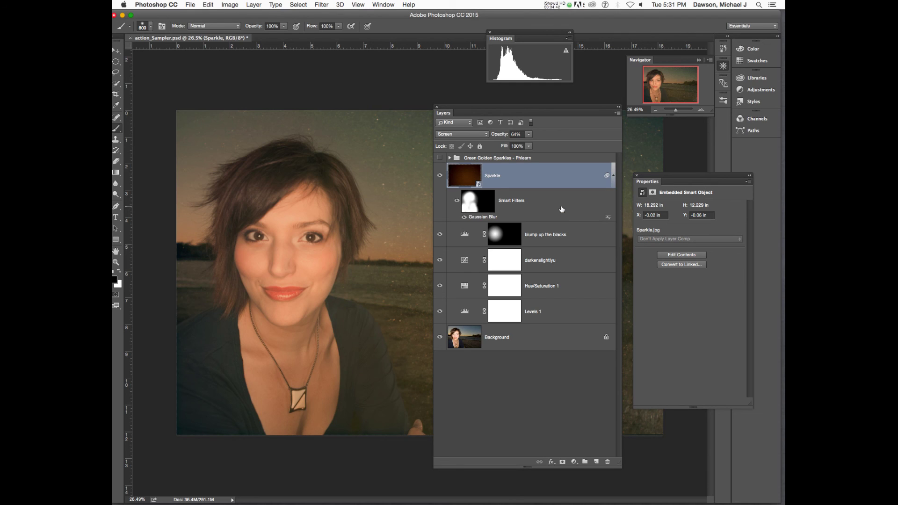
Step: Collapse and re-expand the Sparkle layer's smart filter list, and hide the floating panels to view the whole photo
click(560, 175)
click(613, 182)
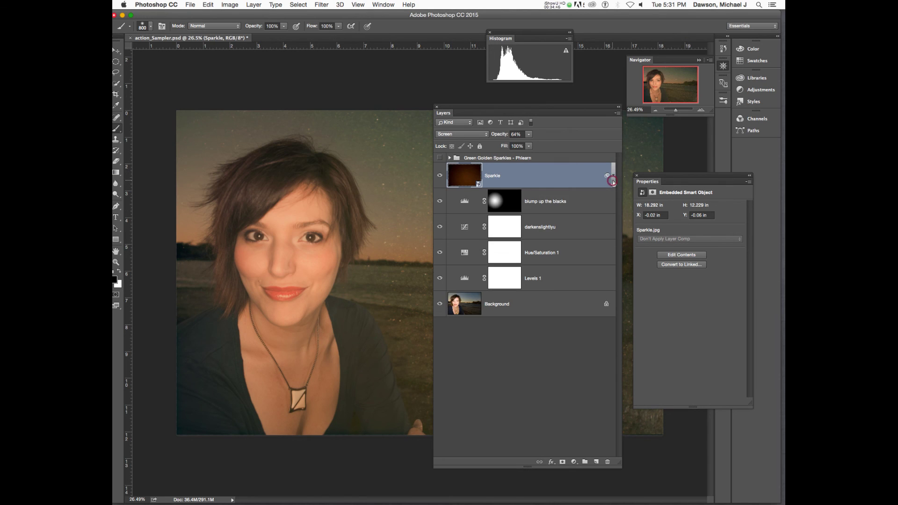
click(612, 181)
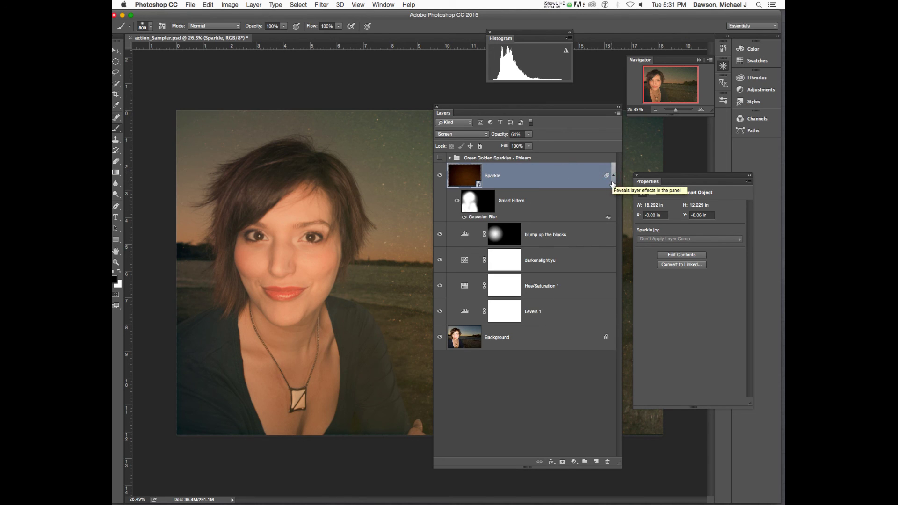
key(shift+Tab)
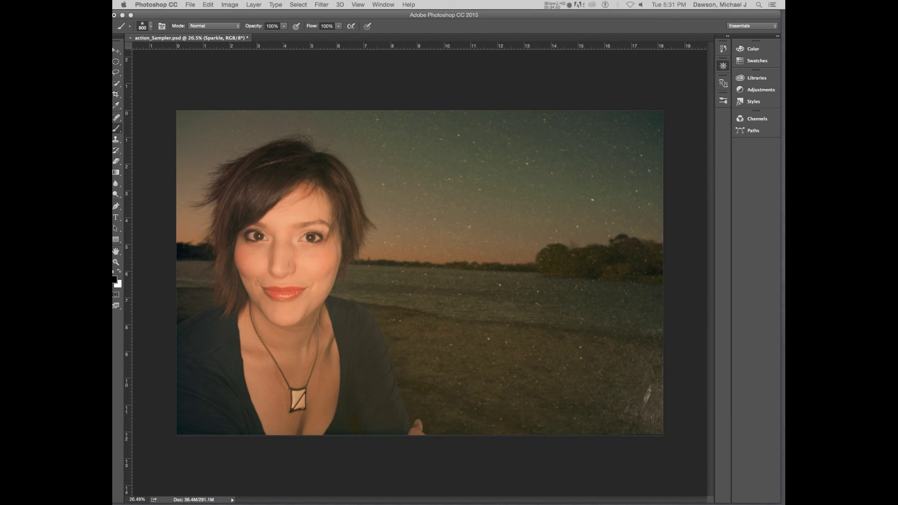